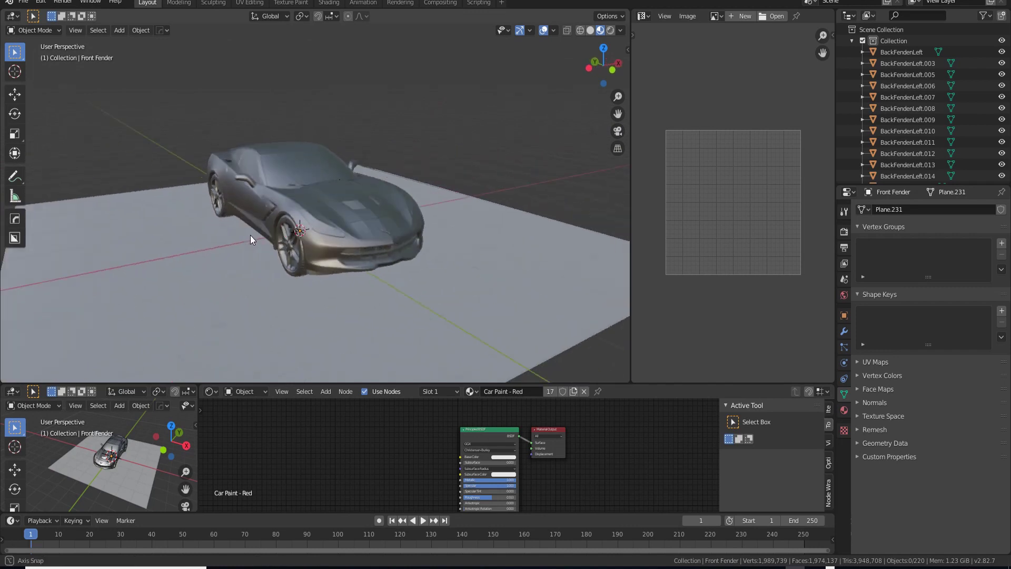
# Step: Zoom and orbit around the car to view it from a three-quarter side angle
pyautogui.scroll(2, 278, 245)
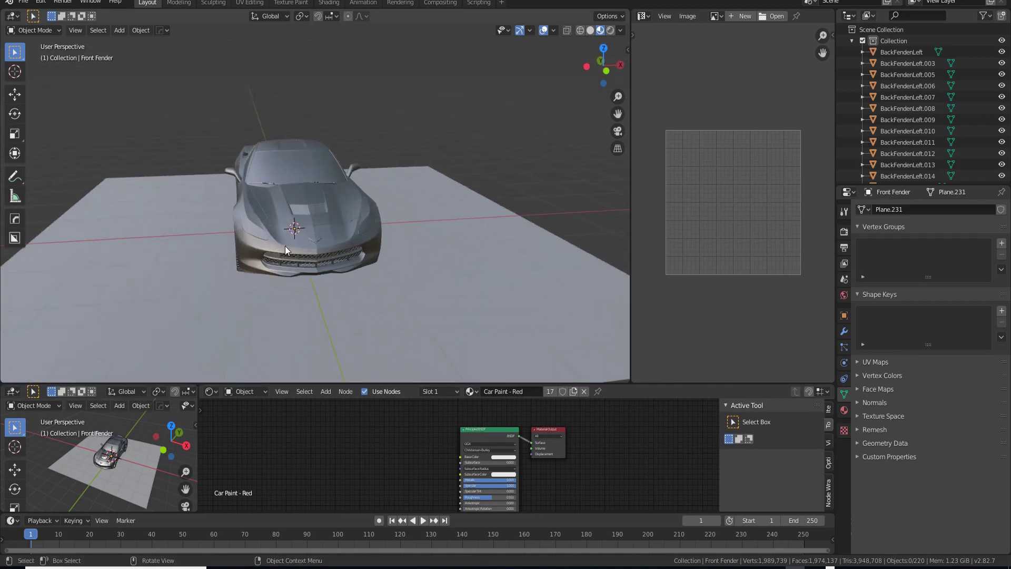
pyautogui.scroll(1, 296, 250)
pyautogui.scroll(-3, 295, 249)
pyautogui.scroll(3, 296, 250)
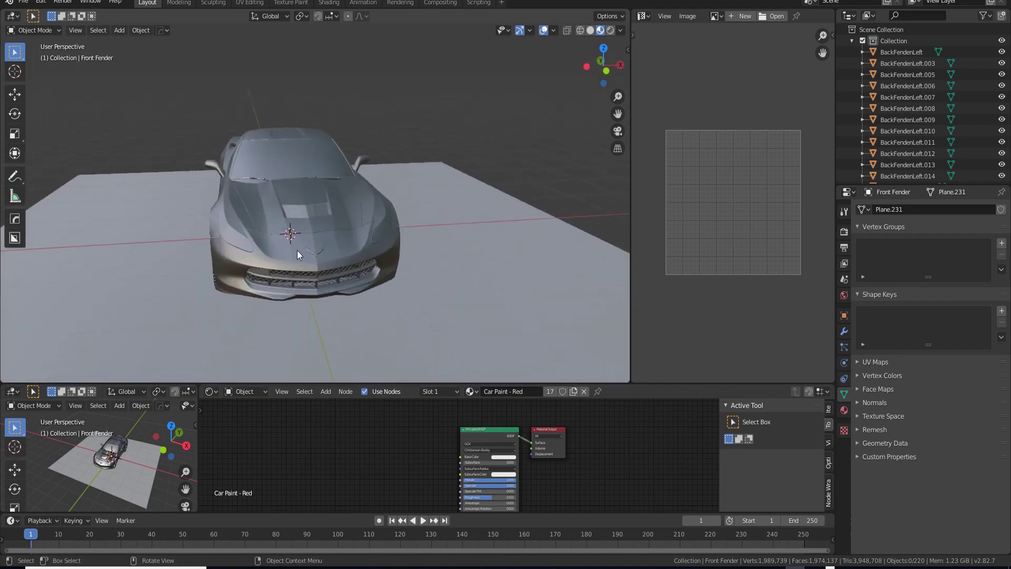
pyautogui.moveTo(297, 250); pyautogui.dragTo(373, 226, button='middle')
pyautogui.scroll(-2, 323, 242)
pyautogui.scroll(2, 400, 245)
pyautogui.scroll(-3, 384, 232)
pyautogui.scroll(3, 274, 223)
pyautogui.scroll(-3, 315, 179)
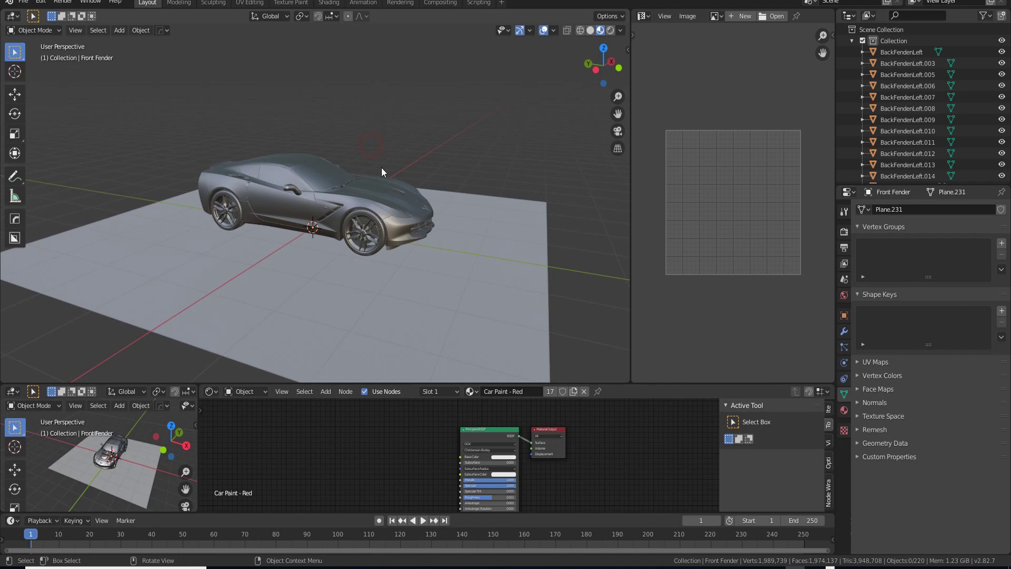
pyautogui.scroll(3, 380, 173)
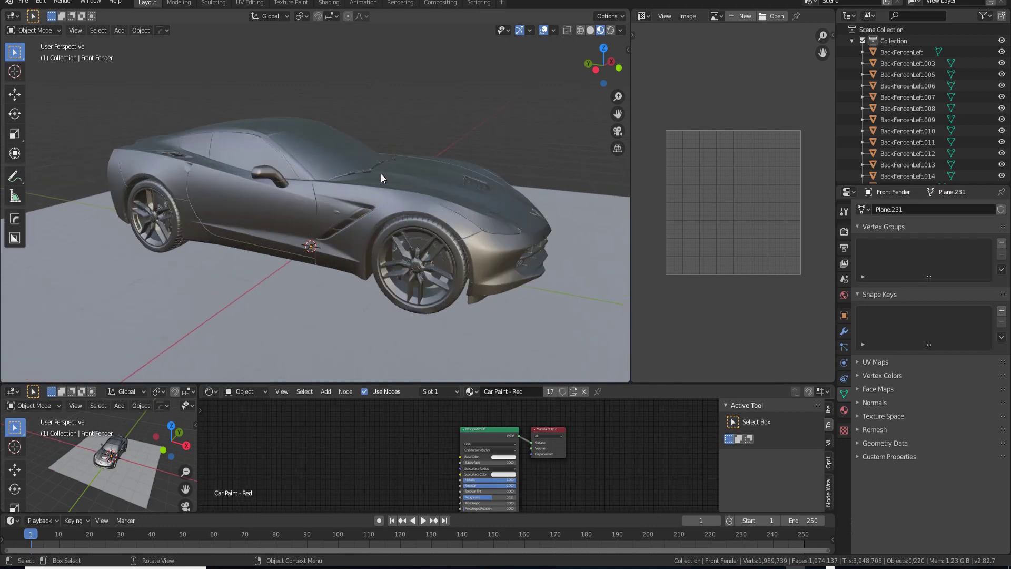
pyautogui.scroll(-4, 403, 181)
pyautogui.scroll(3, 403, 180)
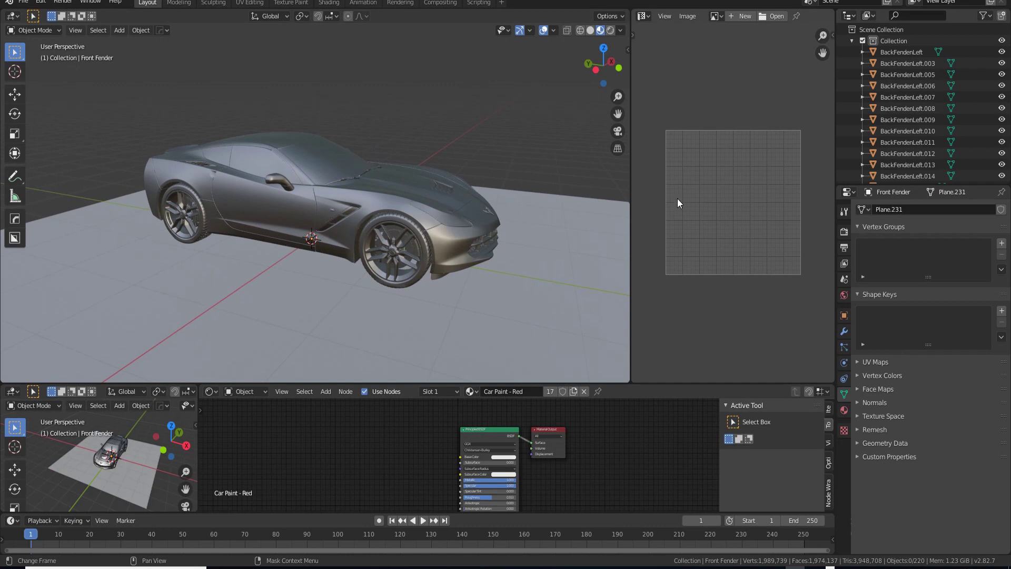
pyautogui.moveTo(381, 219); pyautogui.dragTo(340, 208, button='middle')
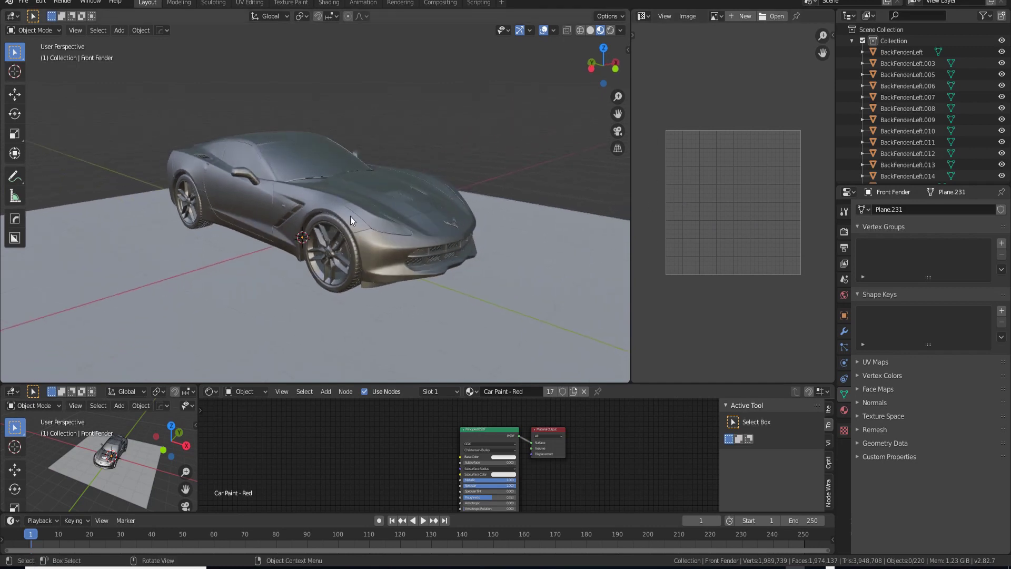
# Step: Hide the 3D view toolbar and briefly toggle the N sidebar open and closed
pyautogui.press('t')
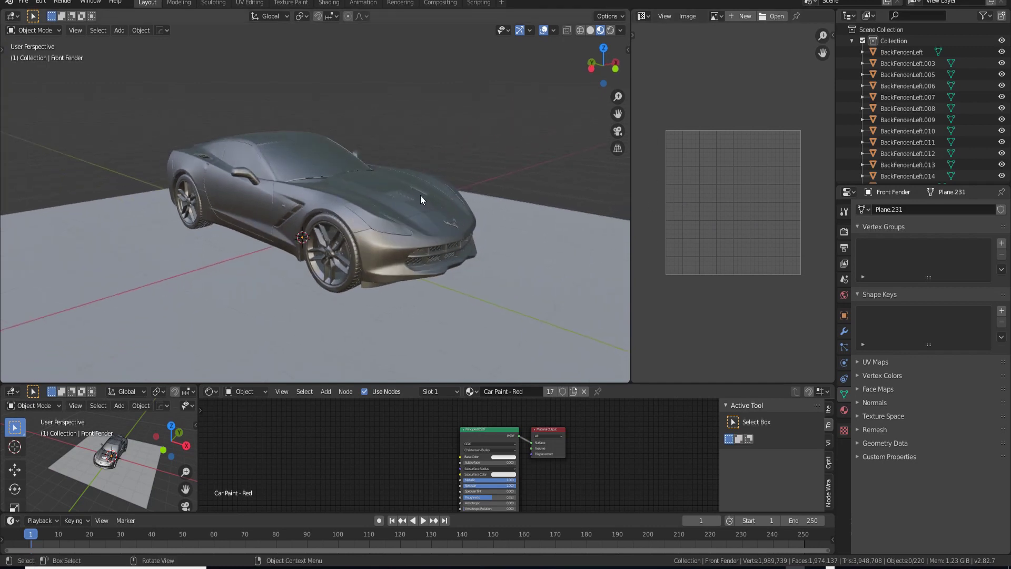
pyautogui.press('n')
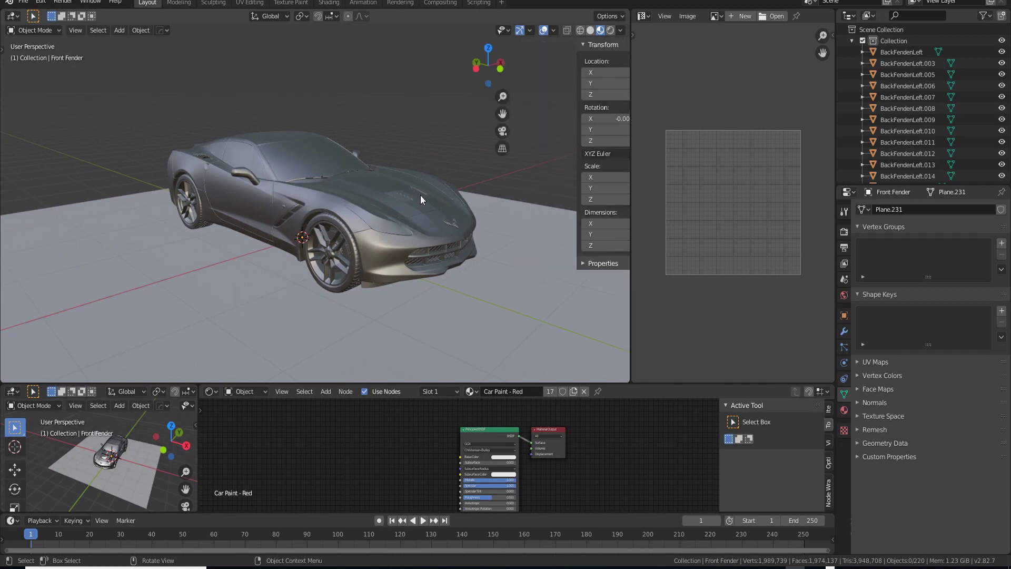
pyautogui.press('n')
pyautogui.moveTo(286, 207); pyautogui.dragTo(416, 200, button='middle')
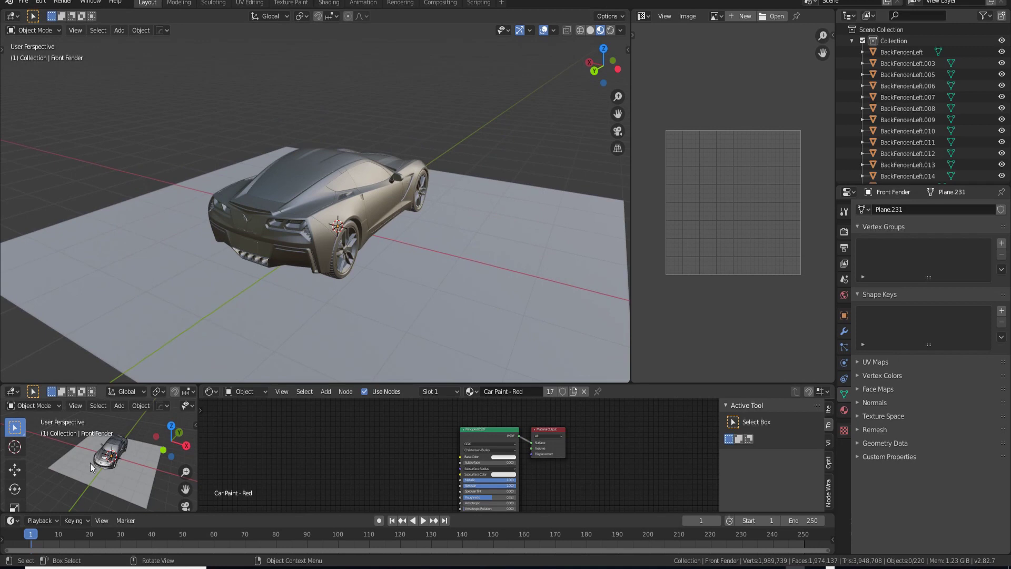
pyautogui.scroll(3, 102, 461)
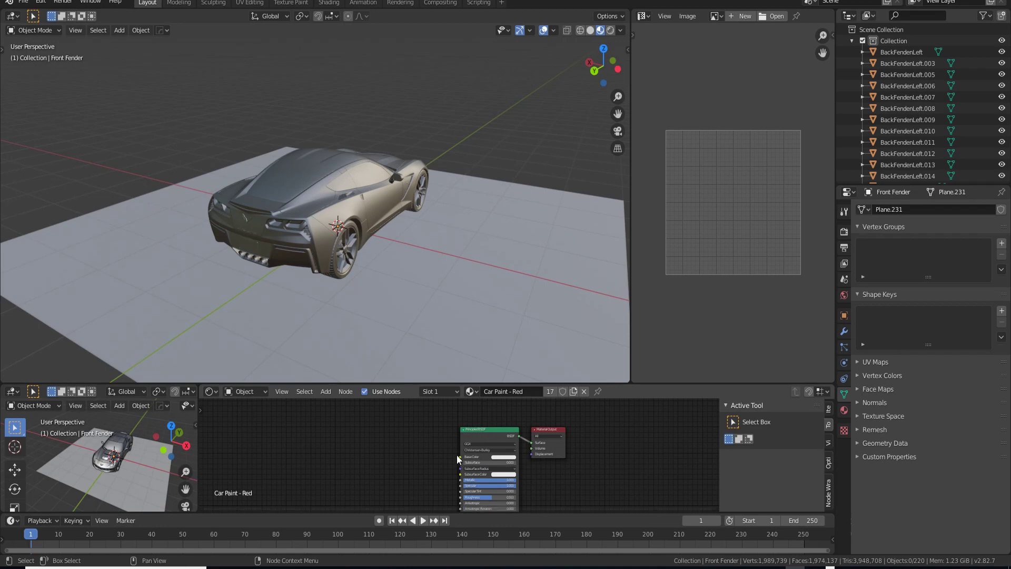
pyautogui.scroll(-2, 397, 162)
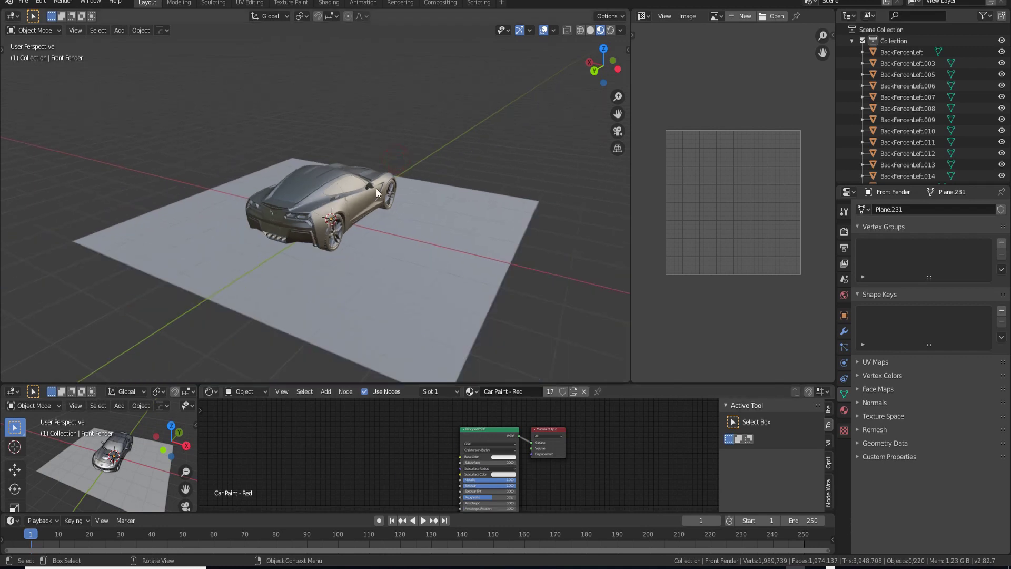
pyautogui.scroll(2, 378, 189)
pyautogui.moveTo(378, 188); pyautogui.dragTo(323, 192, button='middle')
pyautogui.scroll(1, 323, 192)
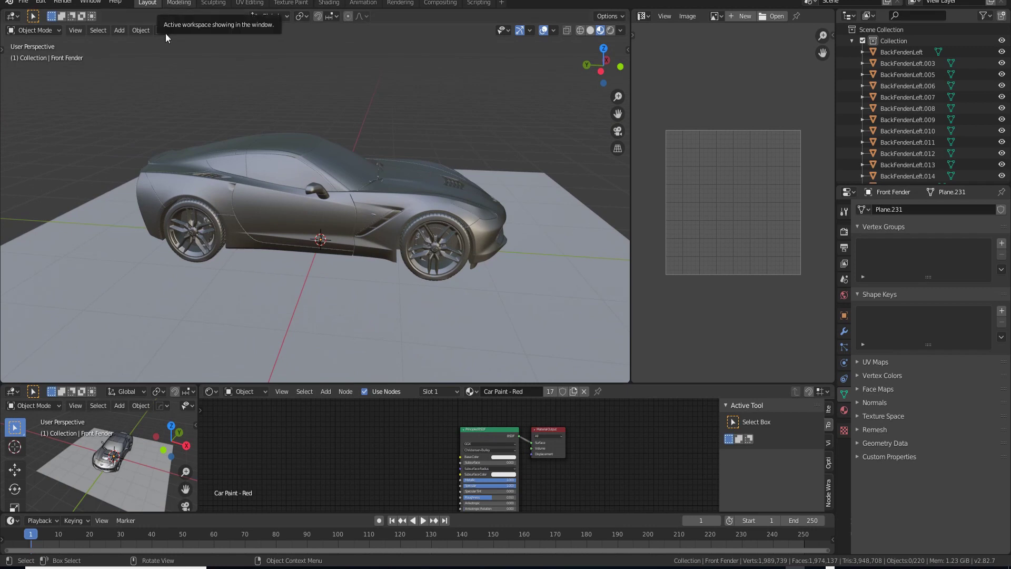
pyautogui.click(179, 3)
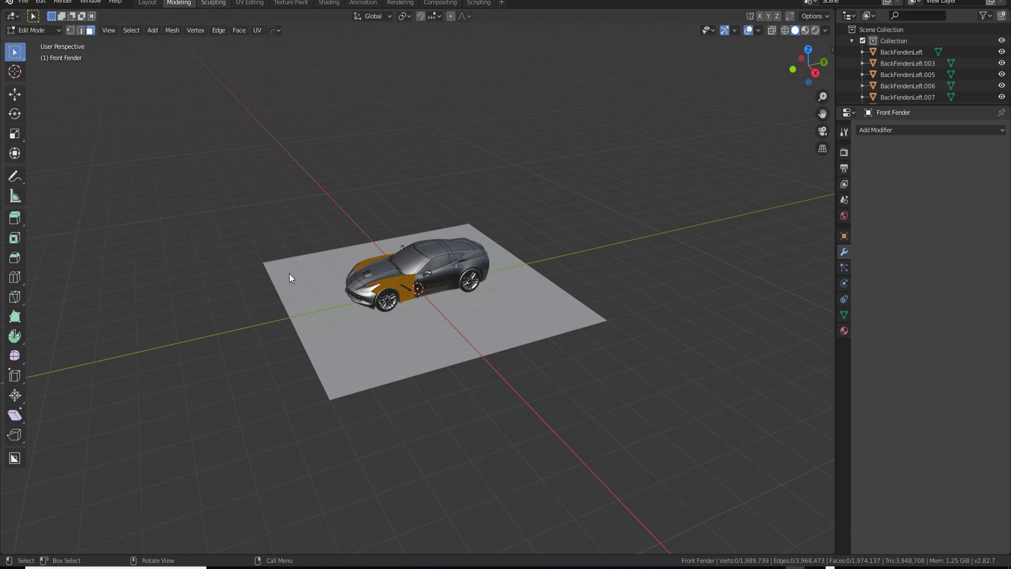
pyautogui.click(213, 4)
pyautogui.click(250, 3)
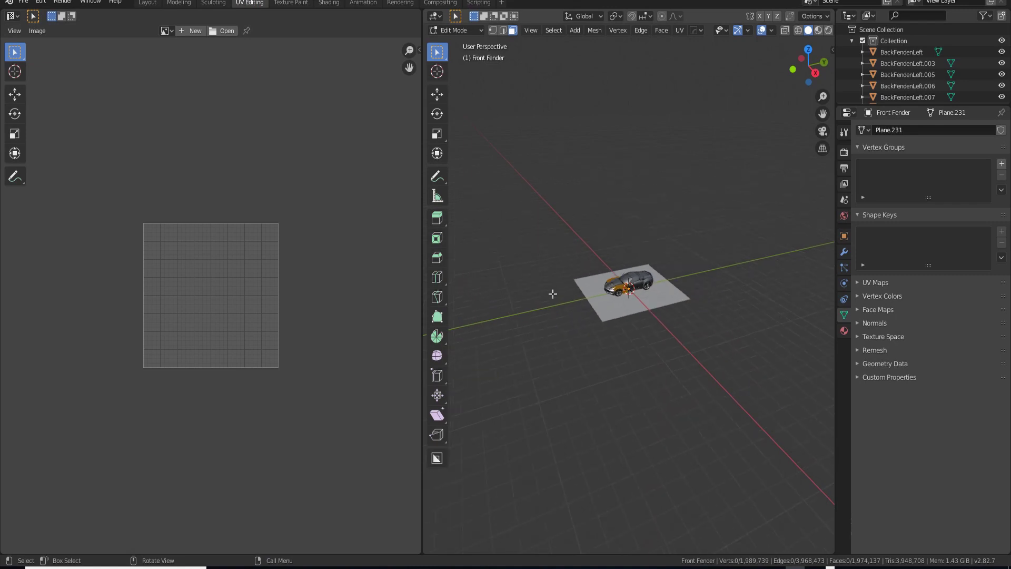
pyautogui.scroll(4, 645, 305)
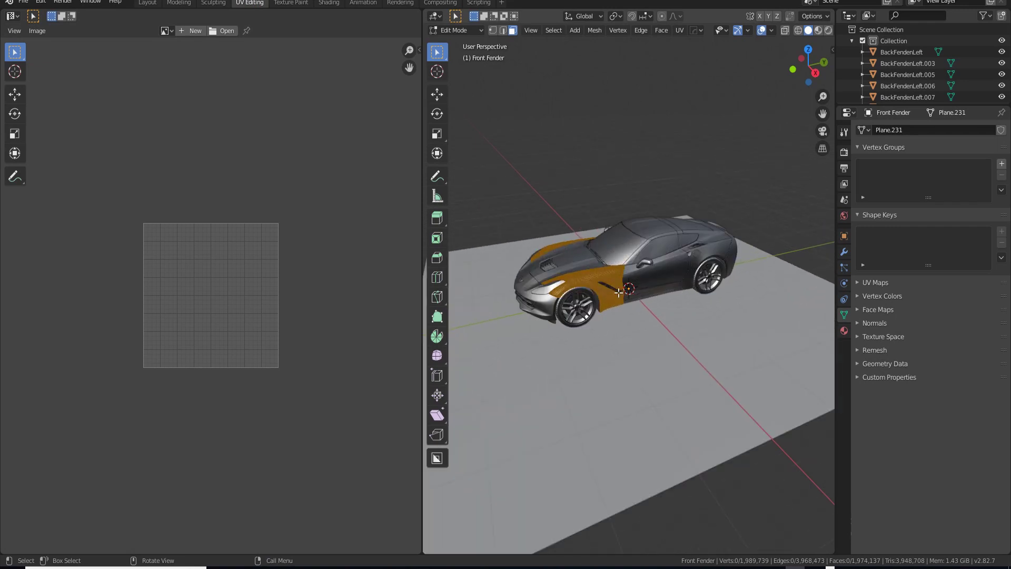
pyautogui.scroll(-3, 634, 313)
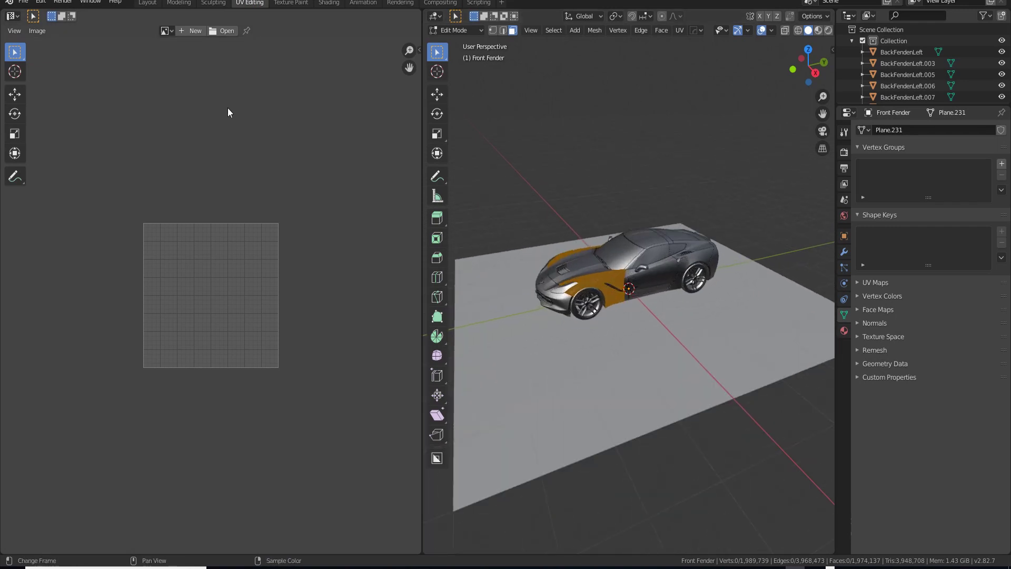
pyautogui.click(145, 4)
pyautogui.moveTo(383, 200); pyautogui.dragTo(264, 210, button='middle')
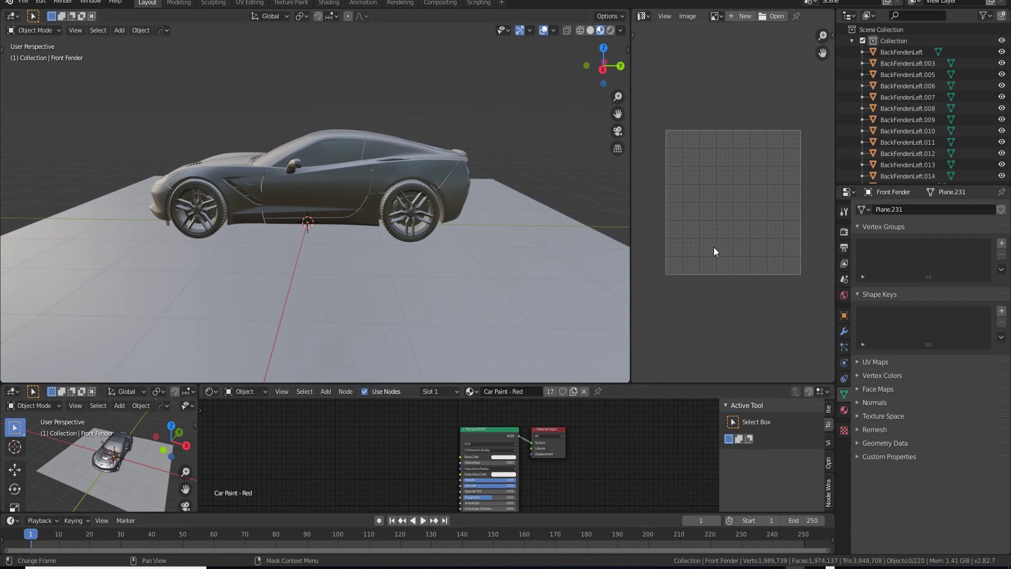
pyautogui.hotkey('ctrl', 'space')
pyautogui.scroll(6, 554, 276)
pyautogui.scroll(-3, 554, 276)
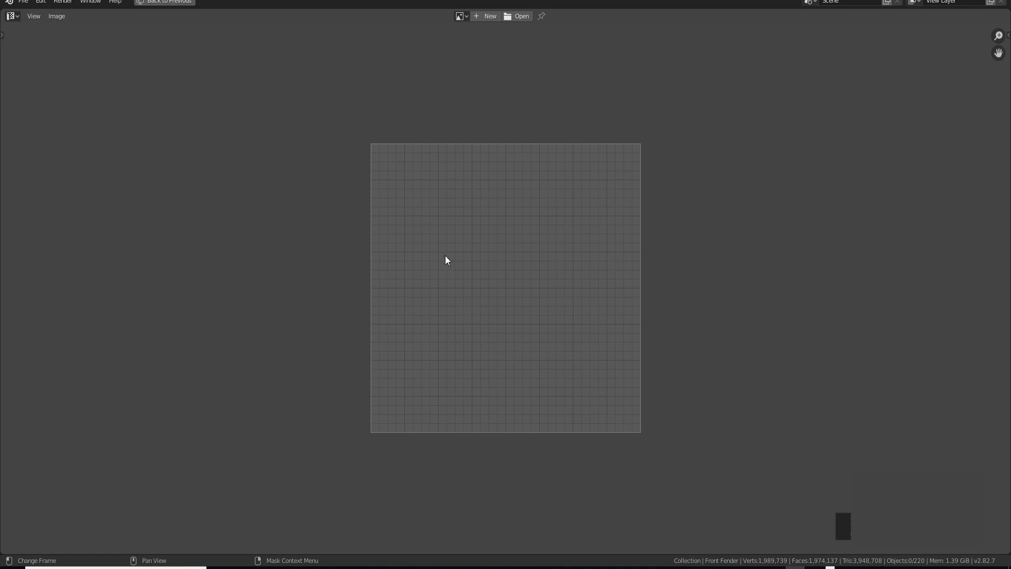
pyautogui.hotkey('ctrl', 'space')
pyautogui.scroll(7, 111, 460)
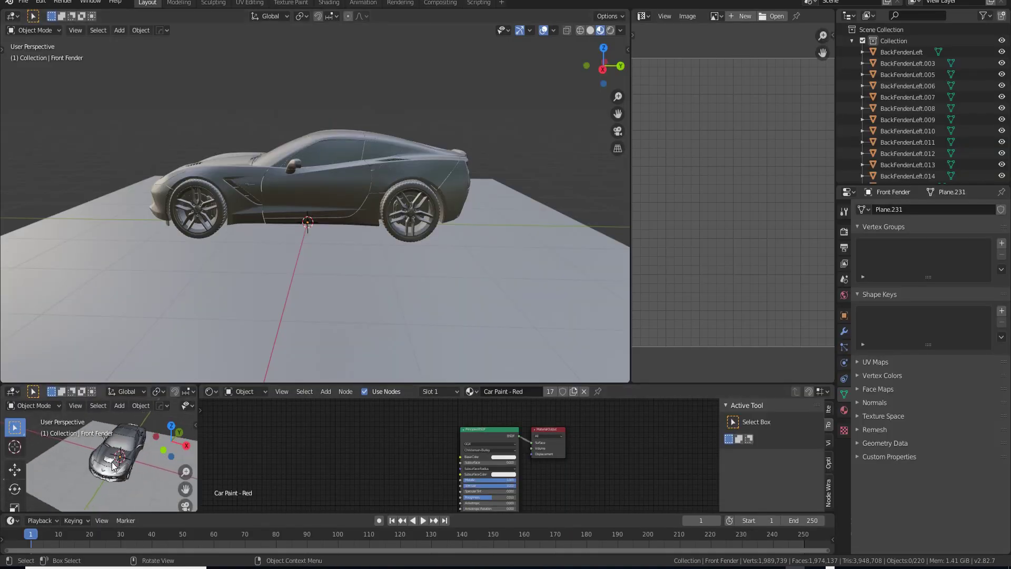
pyautogui.moveTo(95, 467)
pyautogui.mouseDown(button='middle')
pyautogui.moveTo(175, 450)
pyautogui.moveTo(105, 452)
pyautogui.mouseUp(button='middle')
pyautogui.hotkey('ctrl', 'space')
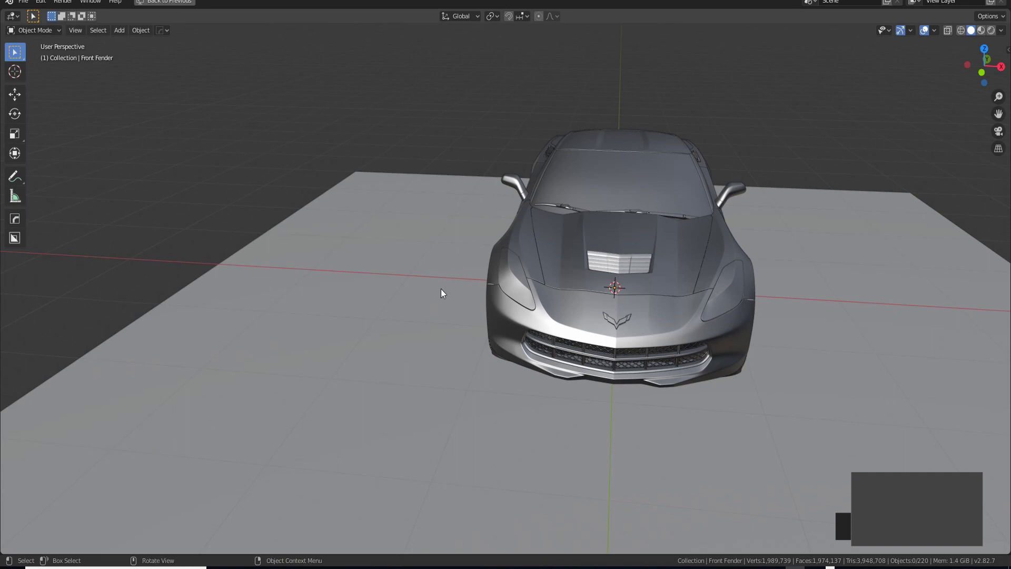
pyautogui.scroll(-4, 462, 283)
pyautogui.moveTo(463, 282); pyautogui.dragTo(670, 311, button='middle')
pyautogui.scroll(-2, 551, 316)
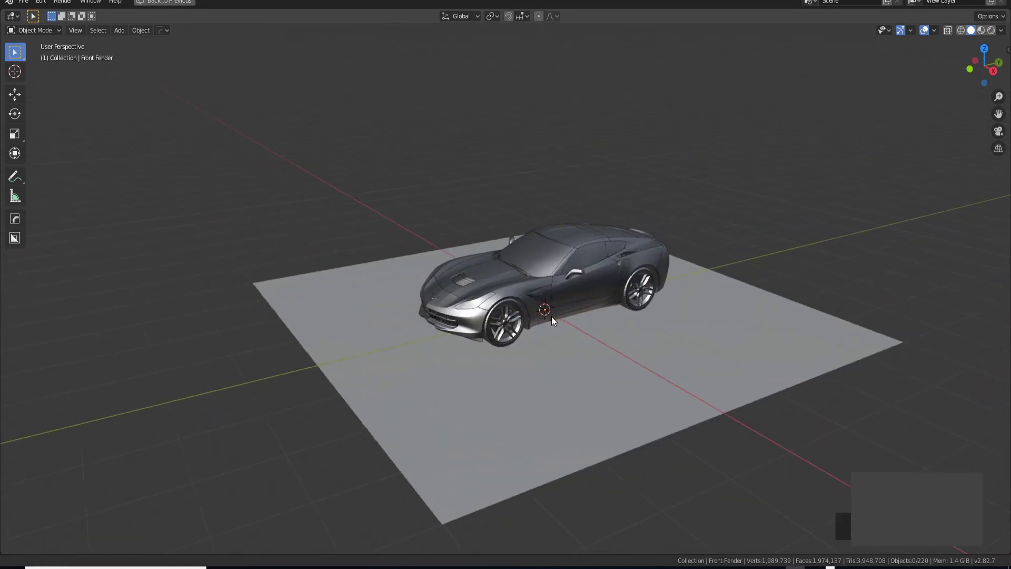
pyautogui.scroll(4, 440, 307)
pyautogui.moveTo(552, 316)
pyautogui.mouseDown(button='middle')
pyautogui.moveTo(440, 307)
pyautogui.moveTo(546, 299)
pyautogui.mouseUp(button='middle')
pyautogui.hotkey('ctrl', 'space')
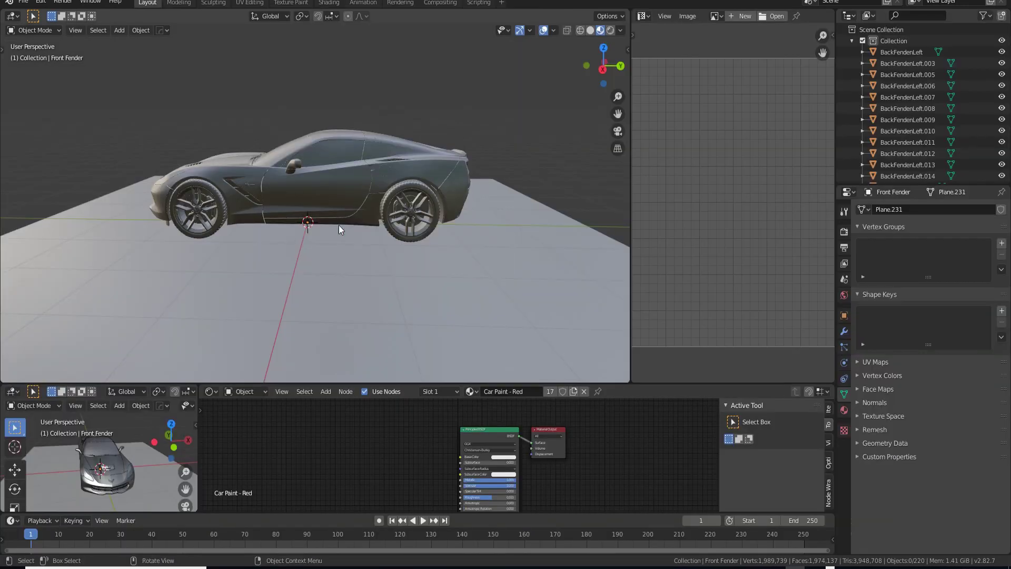
pyautogui.moveTo(339, 225); pyautogui.dragTo(279, 166, button='middle')
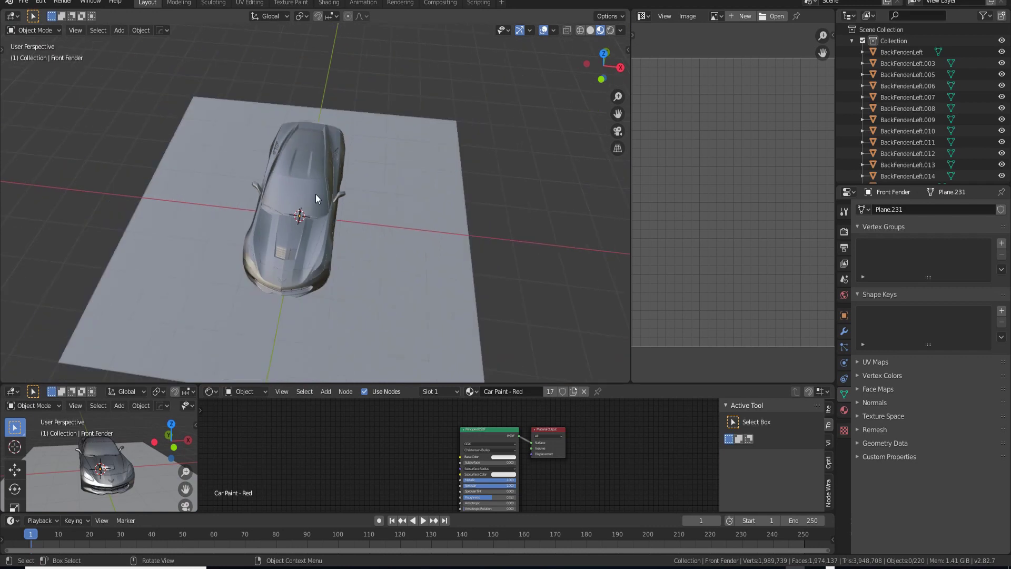
pyautogui.scroll(3, 316, 198)
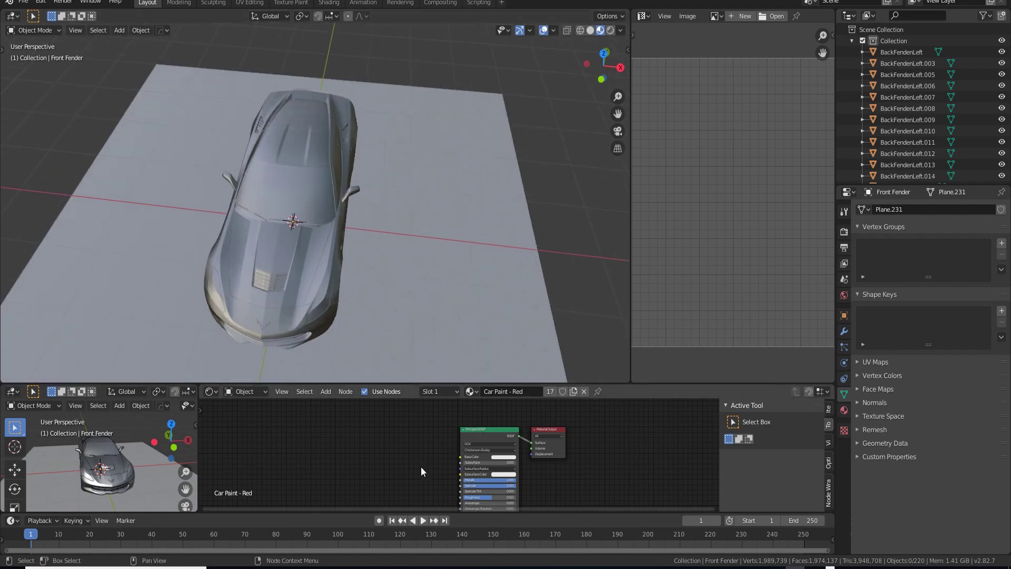
pyautogui.hotkey('ctrl', 'space')
pyautogui.scroll(-4, 406, 351)
pyautogui.moveTo(403, 342); pyautogui.dragTo(357, 278, button='middle')
pyautogui.hotkey('ctrl', 'space')
pyautogui.scroll(-3, 368, 280)
pyautogui.scroll(2, 367, 280)
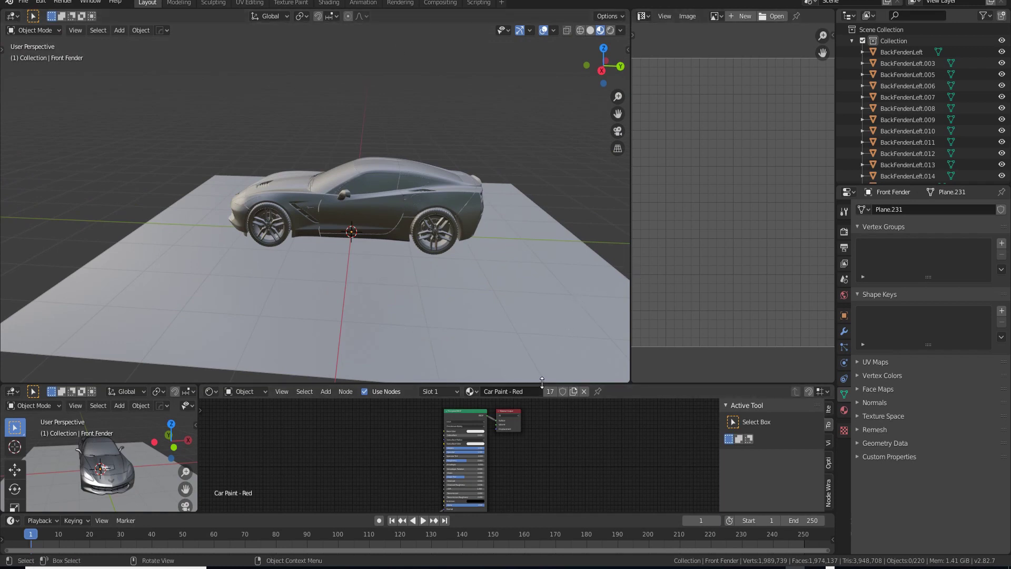
pyautogui.rightClick(632, 271)
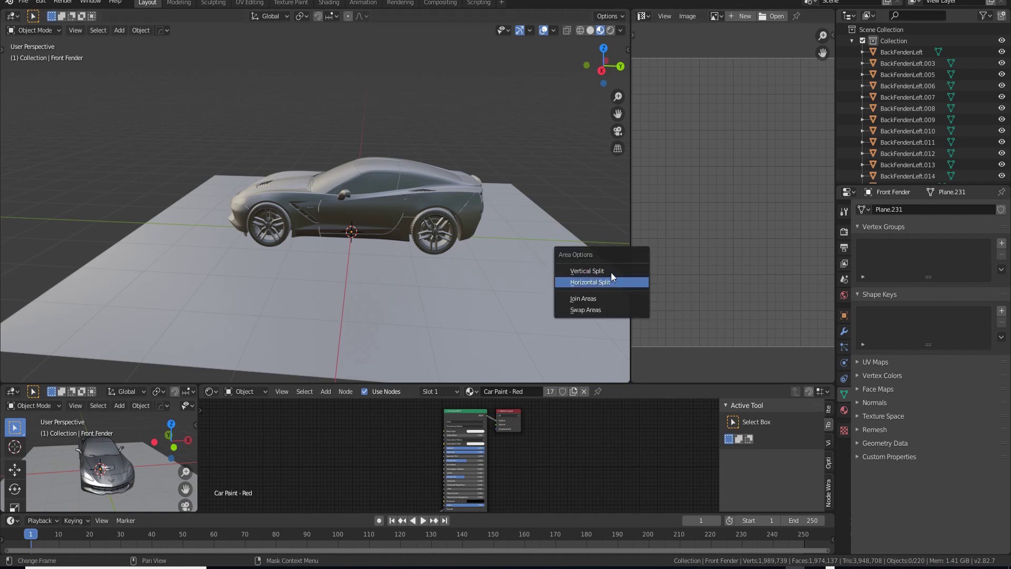
pyautogui.click(611, 271)
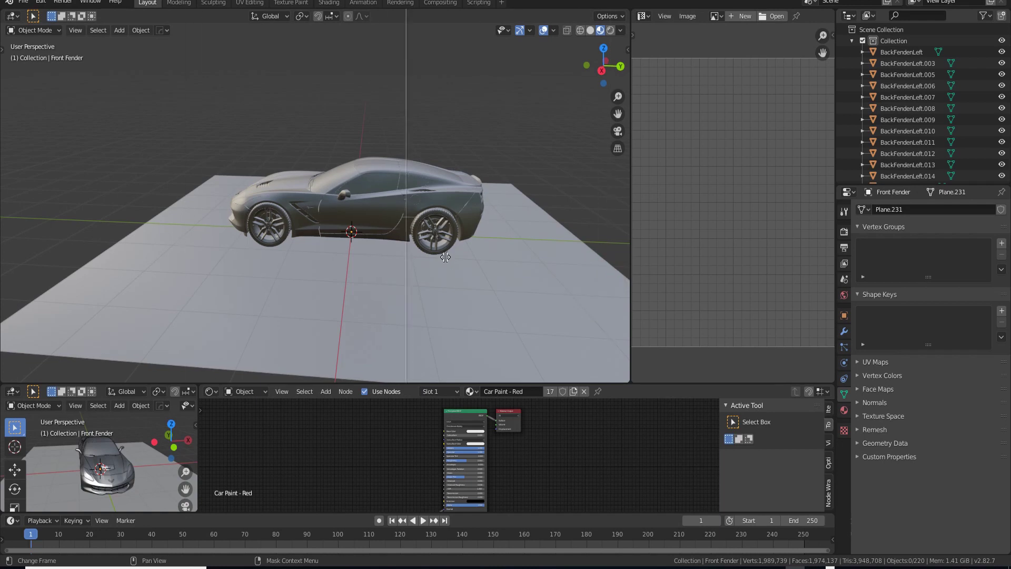
pyautogui.press('Tab')
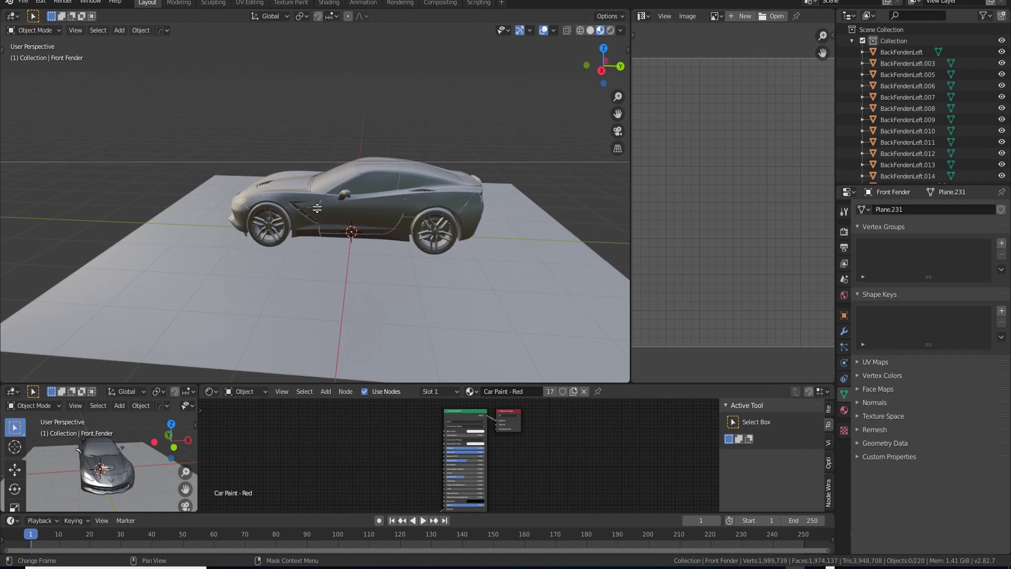
pyautogui.press('Tab')
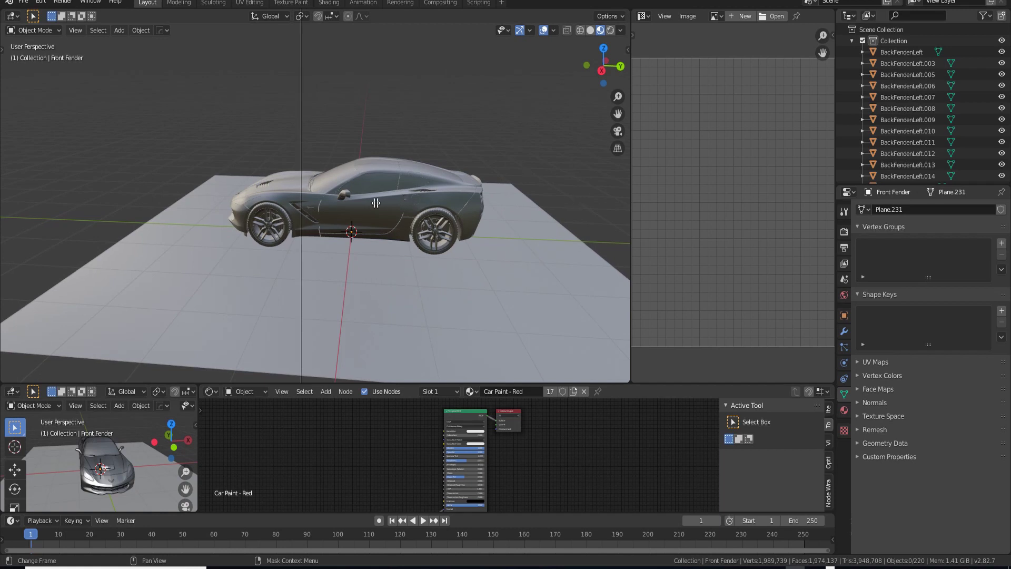
pyautogui.press('Tab')
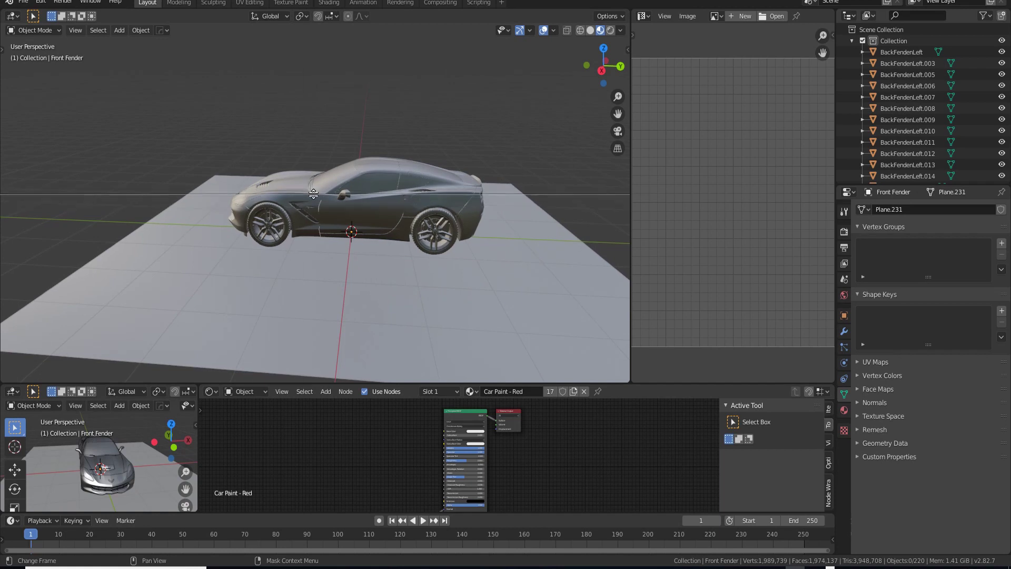
pyautogui.click(314, 194)
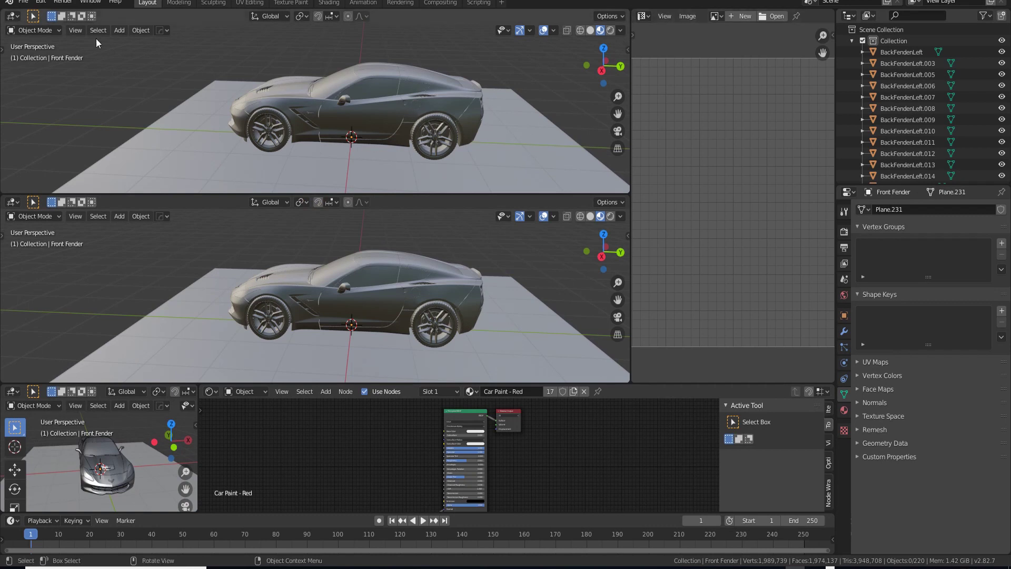
pyautogui.click(53, 32)
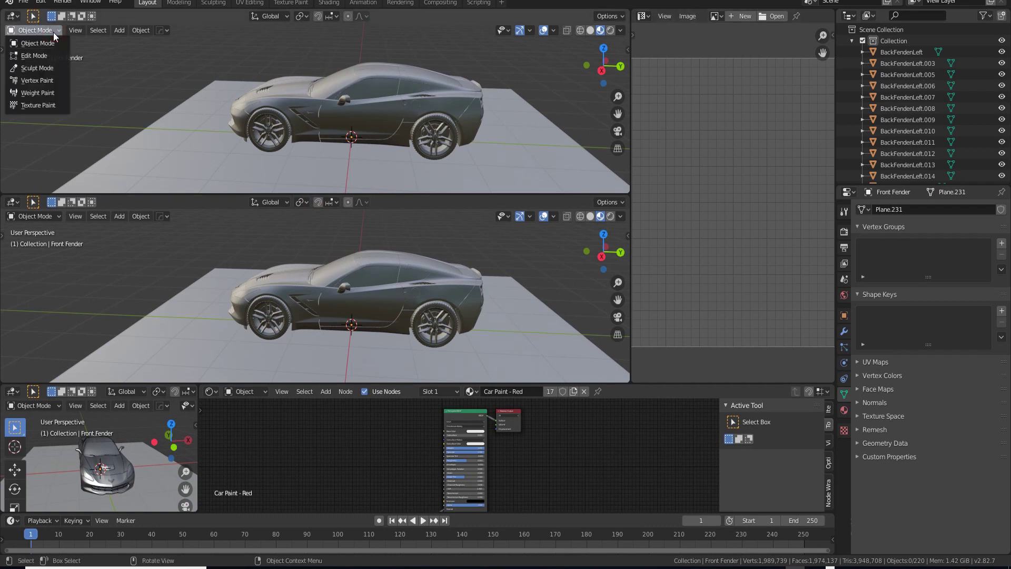
pyautogui.click(14, 17)
pyautogui.click(45, 108)
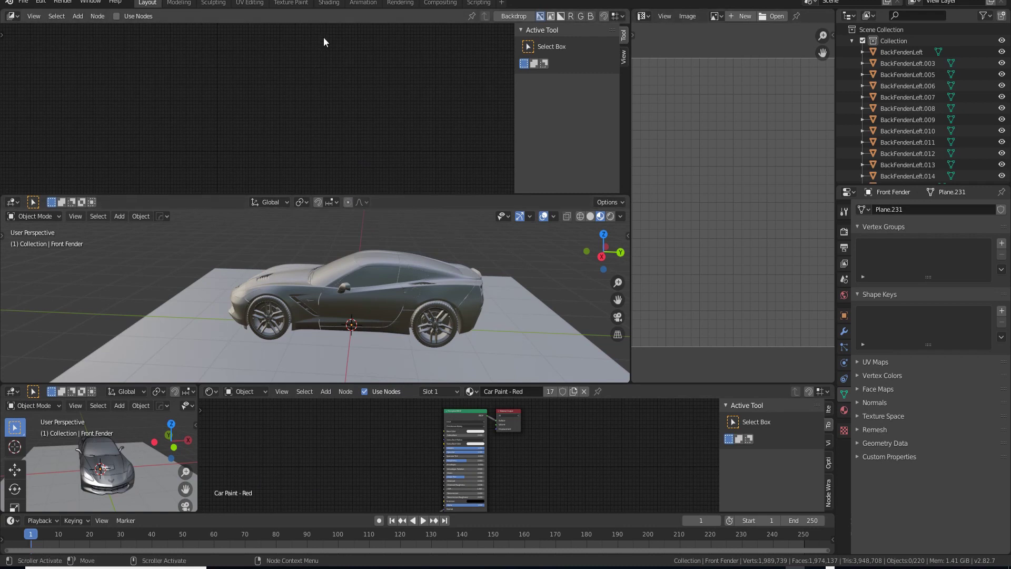
pyautogui.rightClick(309, 194)
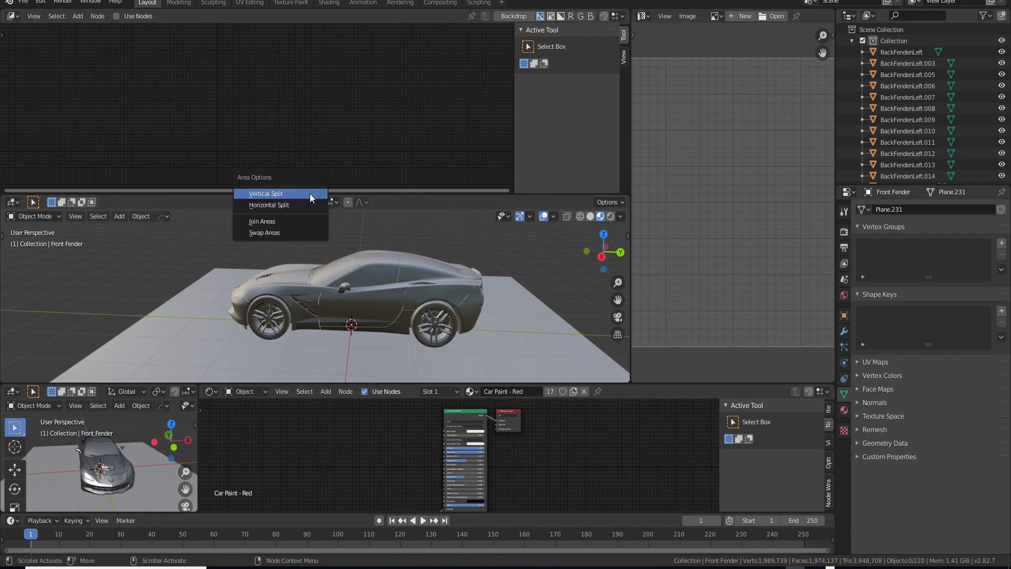
pyautogui.click(293, 221)
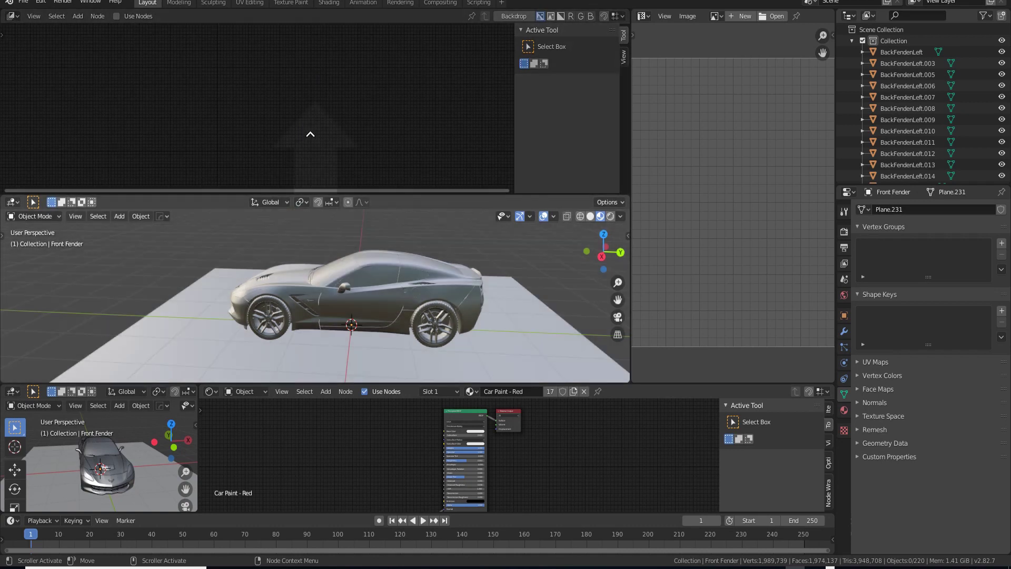
pyautogui.click(316, 137)
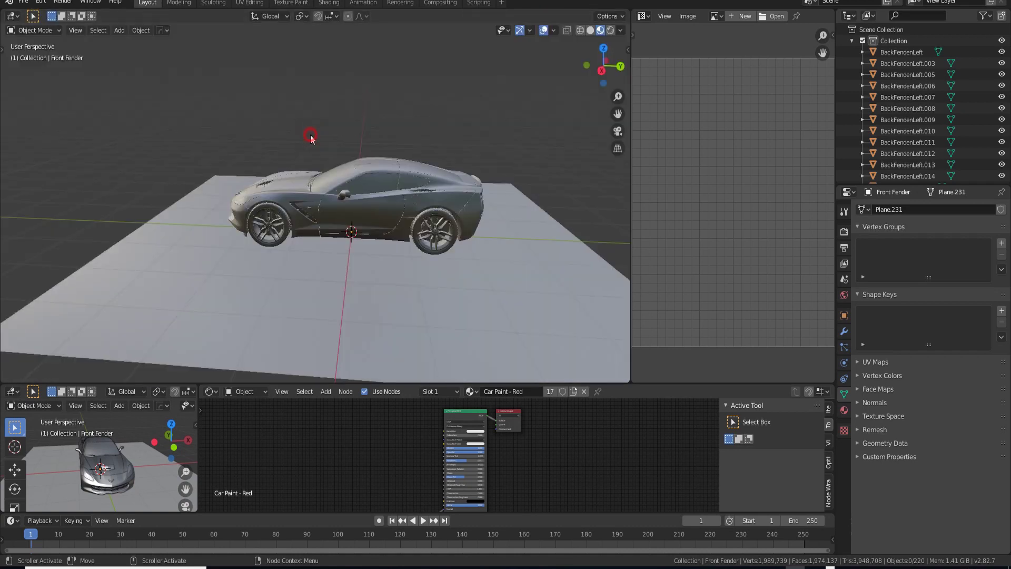
pyautogui.scroll(-4, 353, 209)
pyautogui.moveTo(353, 210); pyautogui.dragTo(250, 238, button='middle')
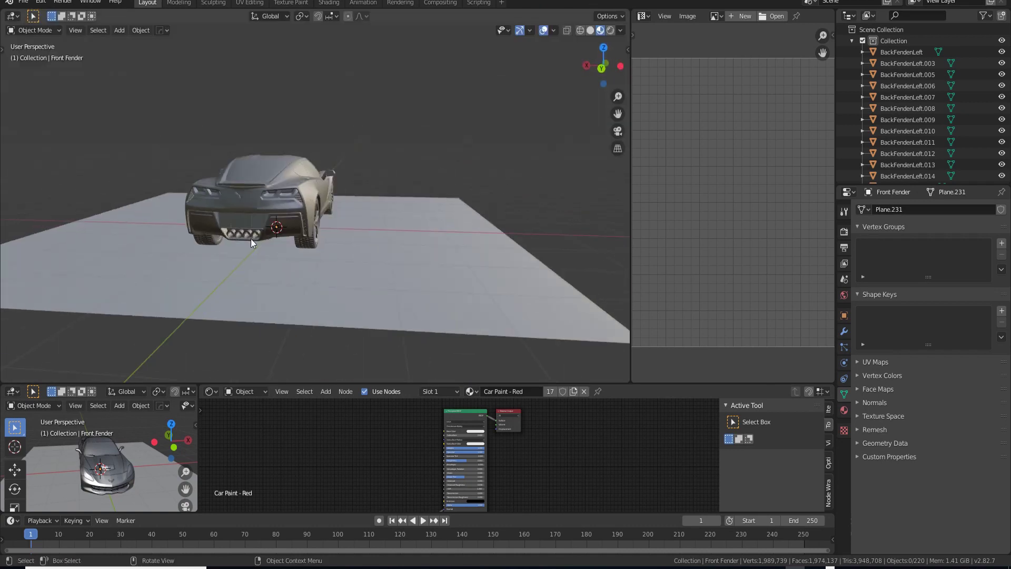
pyautogui.scroll(-4, 314, 231)
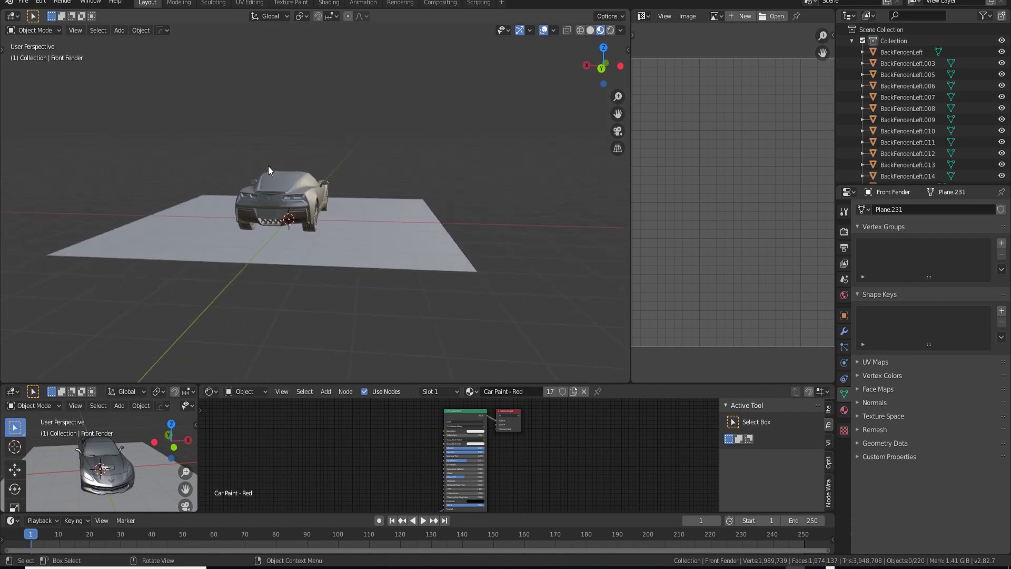
pyautogui.scroll(-2, 297, 202)
pyautogui.scroll(2, 296, 200)
pyautogui.moveTo(292, 204); pyautogui.dragTo(384, 224, button='middle')
pyautogui.scroll(5, 384, 227)
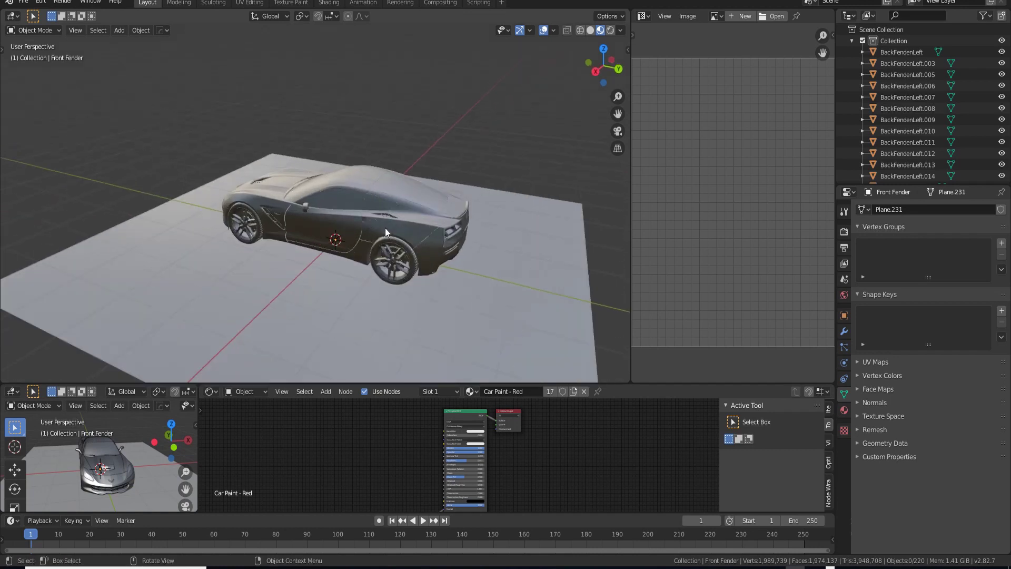
pyautogui.scroll(-2, 437, 234)
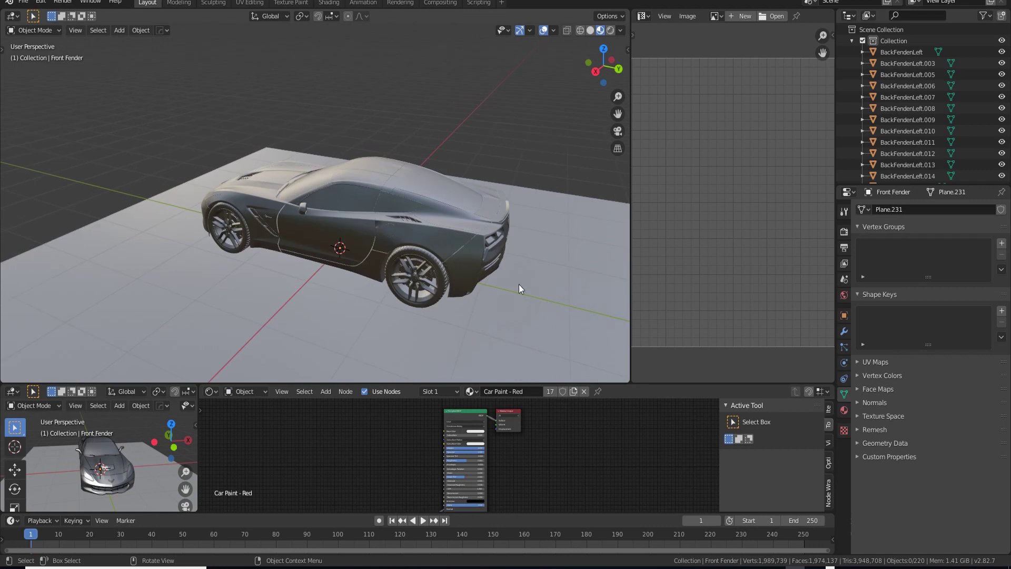
pyautogui.scroll(-3, 536, 260)
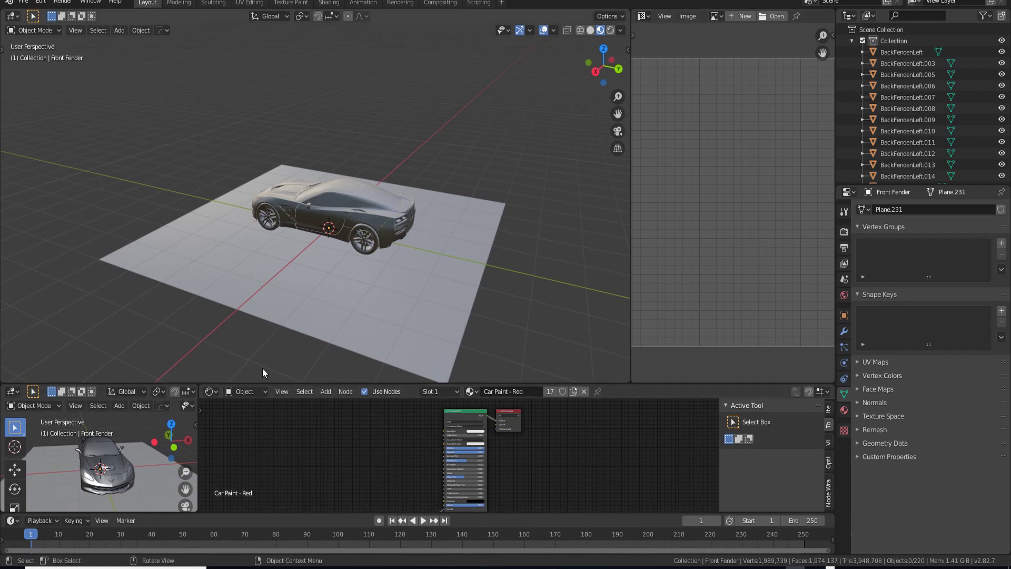
pyautogui.scroll(1, 311, 302)
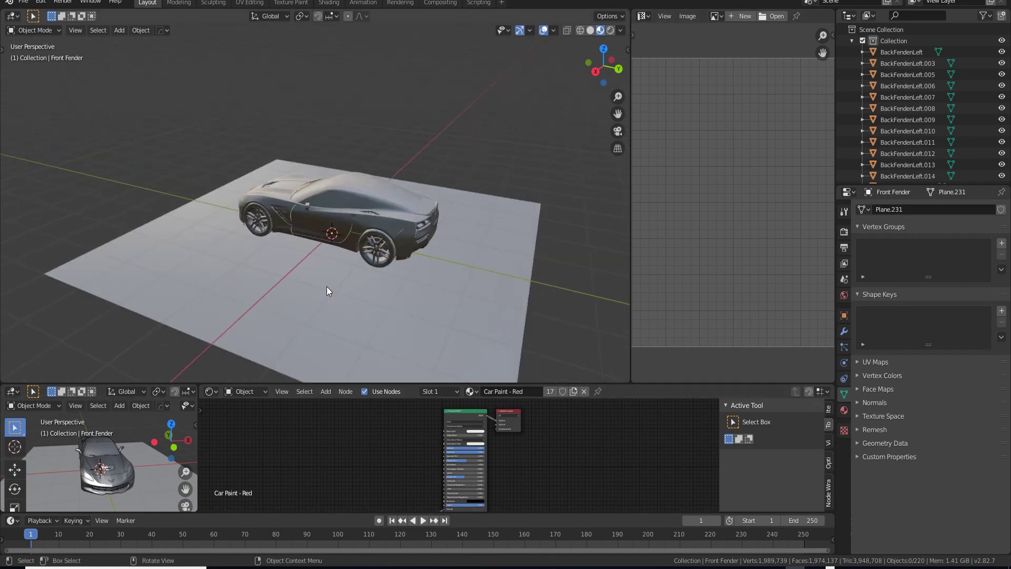
pyautogui.scroll(-3, 329, 287)
pyautogui.scroll(3, 332, 288)
pyautogui.moveTo(330, 286)
pyautogui.mouseDown(button='middle')
pyautogui.moveTo(469, 279)
pyautogui.moveTo(350, 248)
pyautogui.moveTo(434, 268)
pyautogui.moveTo(521, 158)
pyautogui.mouseUp(button='middle')
pyautogui.scroll(3, 383, 254)
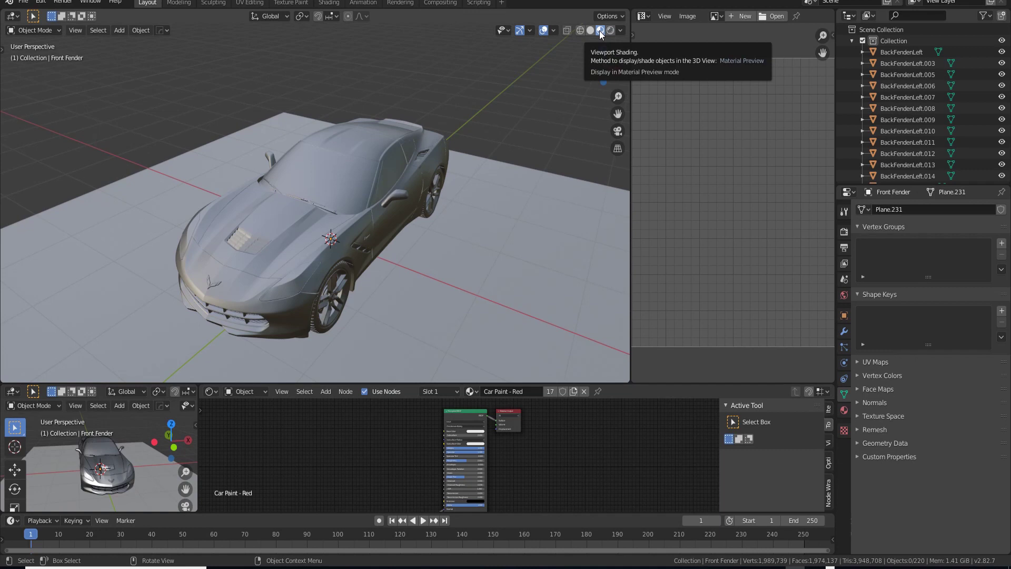
# Step: Select the car's door and show its material settings
pyautogui.moveTo(416, 274); pyautogui.dragTo(368, 217, button='middle')
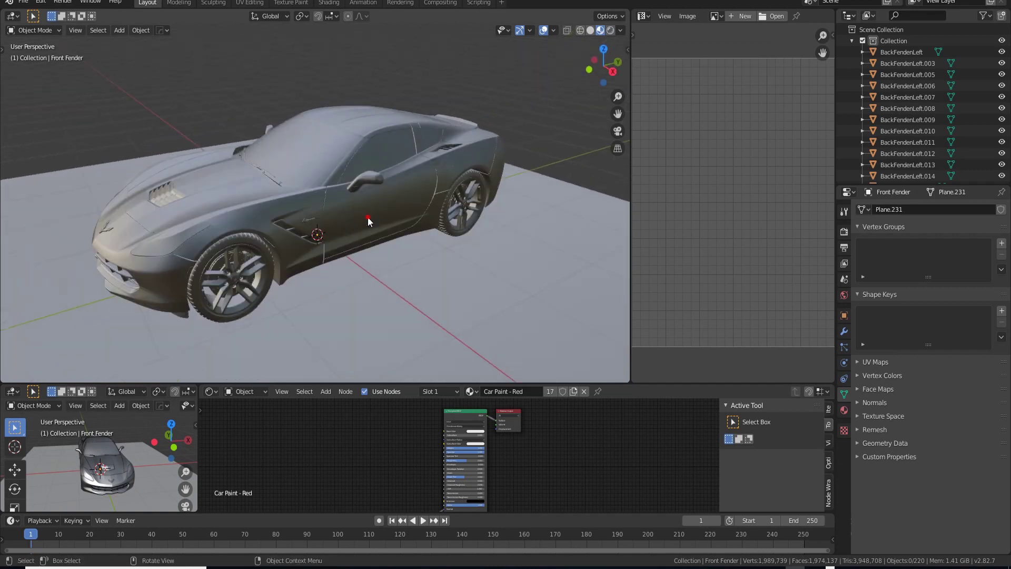
pyautogui.click(367, 217)
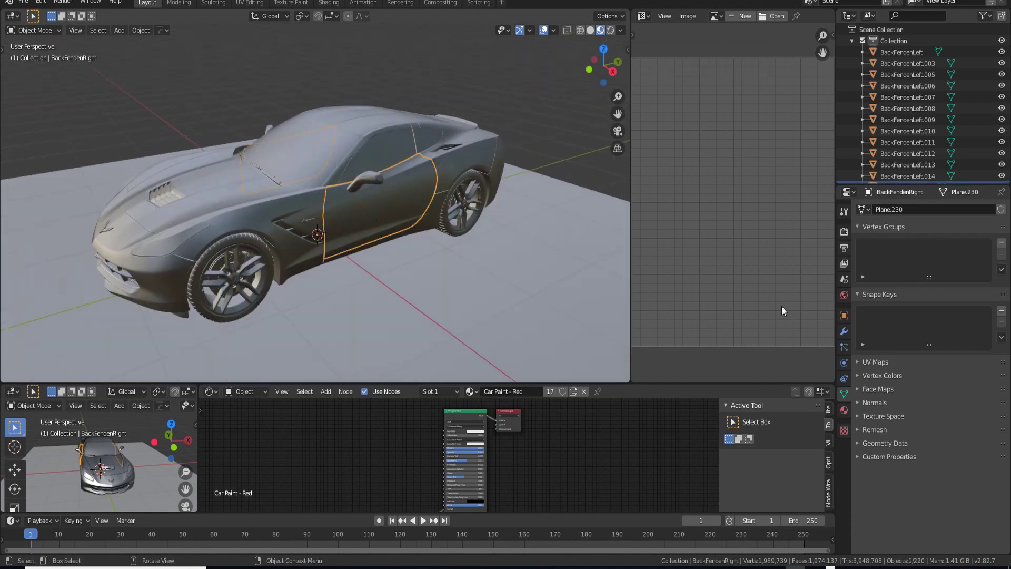
pyautogui.click(845, 295)
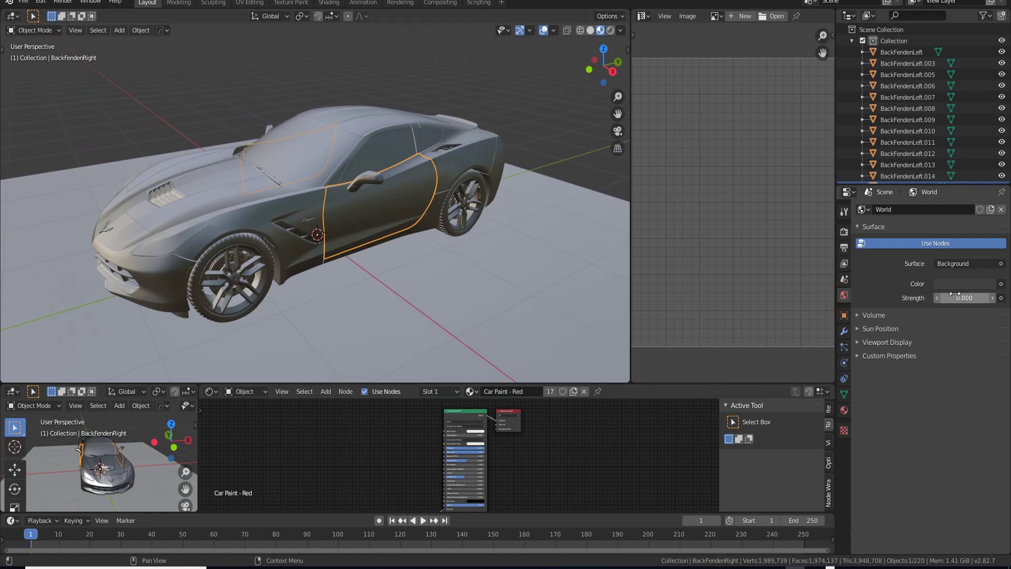
pyautogui.click(843, 410)
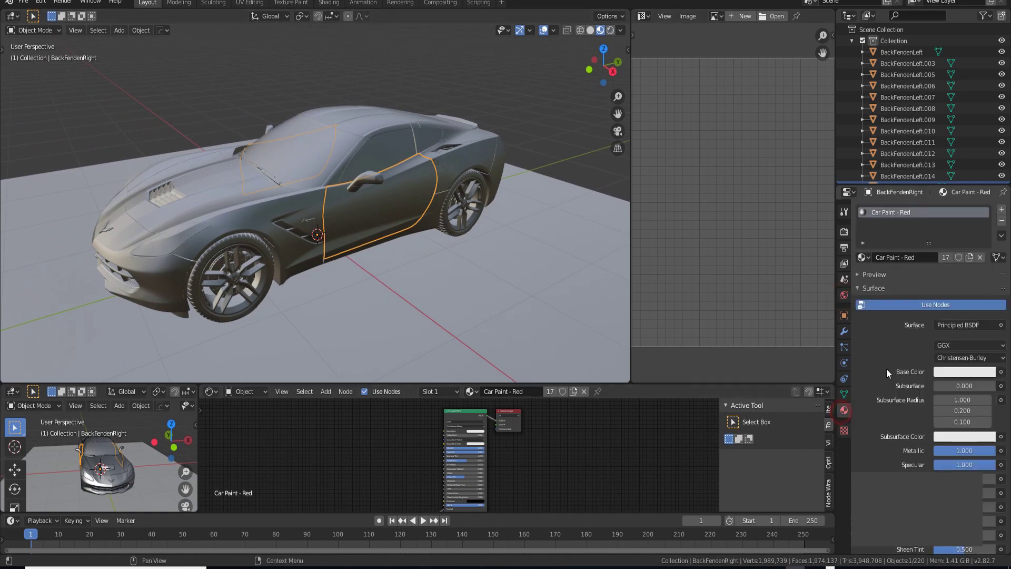
# Step: Replace the door's Car Paint - Red with a new material with a red base colour
pyautogui.click(1002, 221)
pyautogui.click(933, 259)
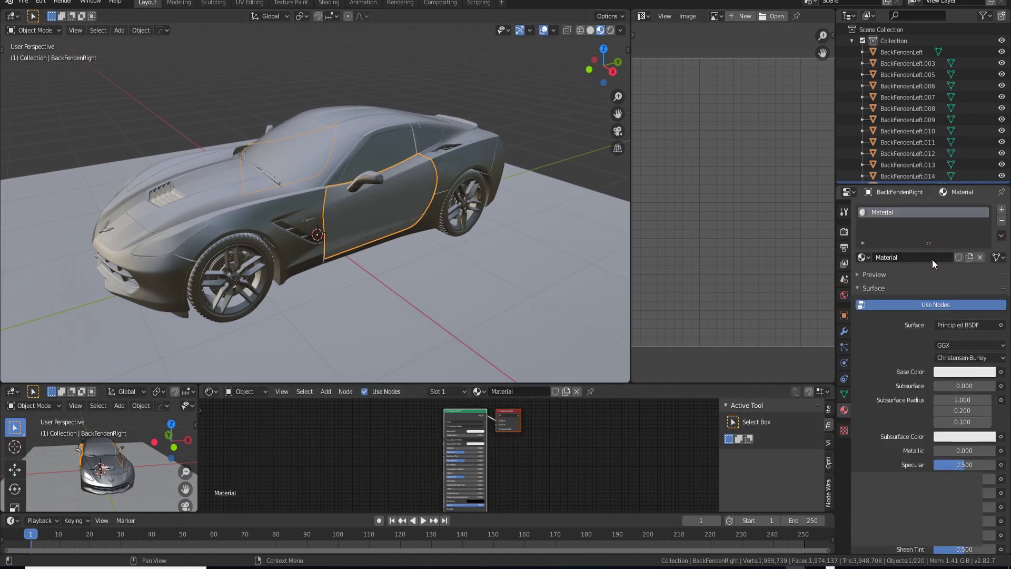
pyautogui.click(959, 372)
pyautogui.click(939, 287)
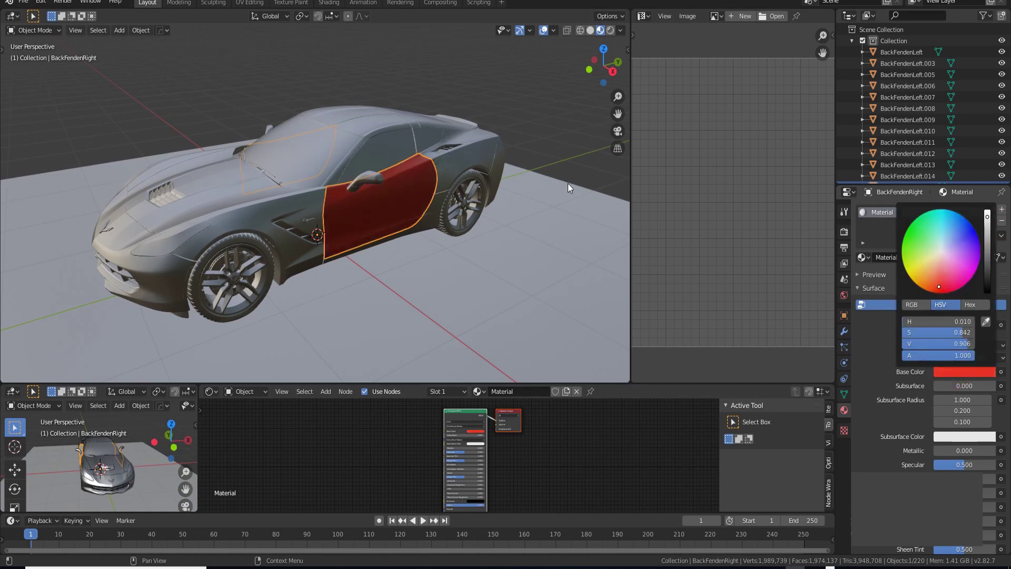
pyautogui.click(536, 143)
pyautogui.moveTo(536, 144); pyautogui.dragTo(452, 187, button='middle')
# Step: Replace Tire.001 on both wheels with a new dark grey material named rubber
pyautogui.click(448, 209)
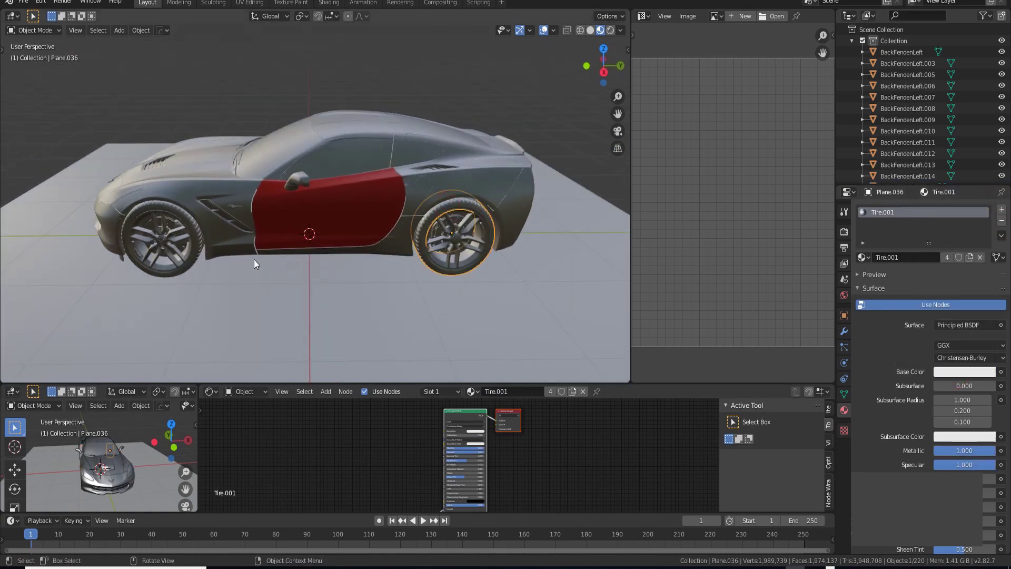
pyautogui.keyDown('shift'); pyautogui.click(184, 216); pyautogui.keyUp('shift')
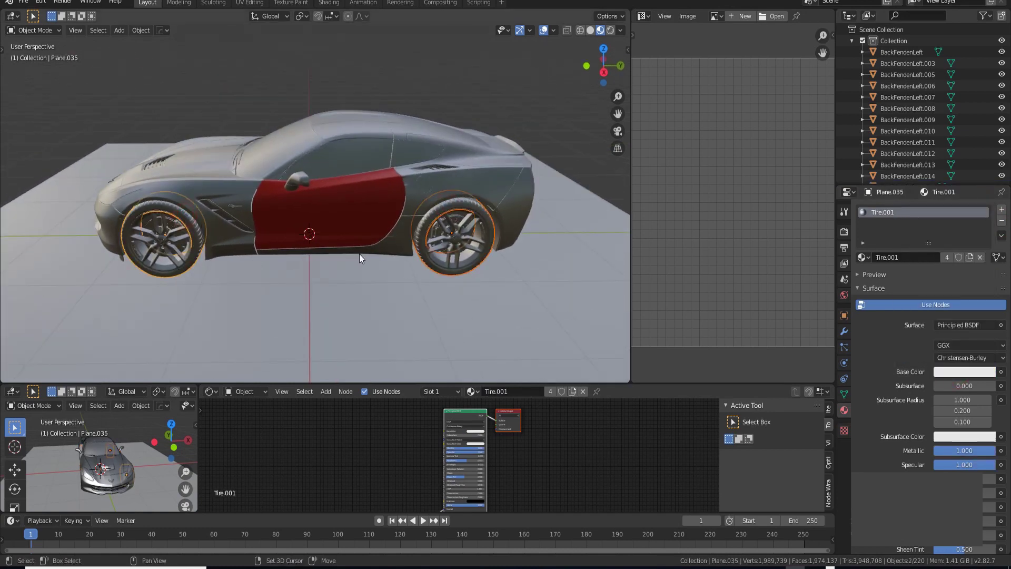
pyautogui.click(1001, 220)
pyautogui.click(933, 260)
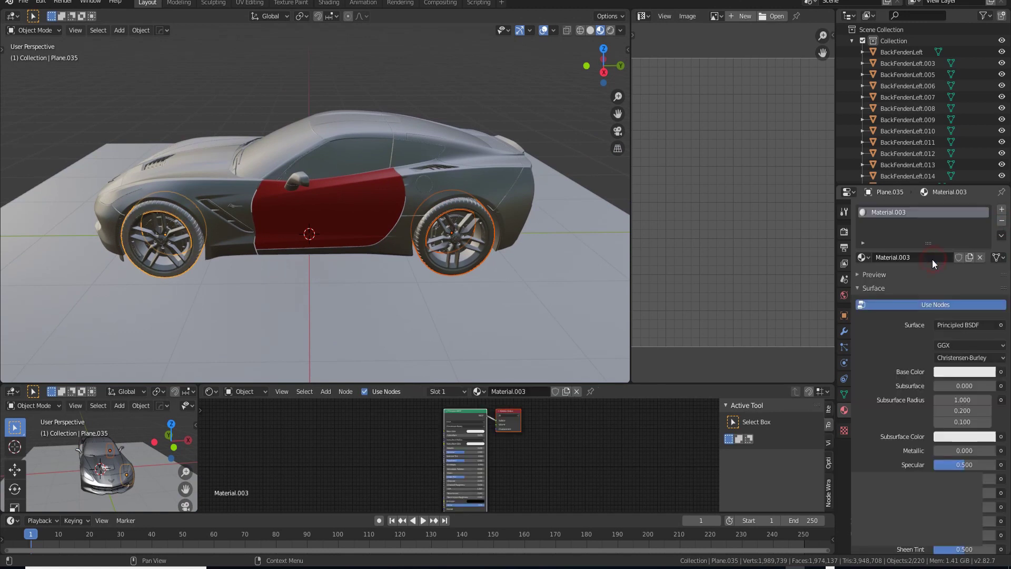
pyautogui.doubleClick(888, 211)
pyautogui.write('rubb')
pyautogui.press('Return')
pyautogui.click(962, 373)
pyautogui.moveTo(988, 269); pyautogui.dragTo(988, 276)
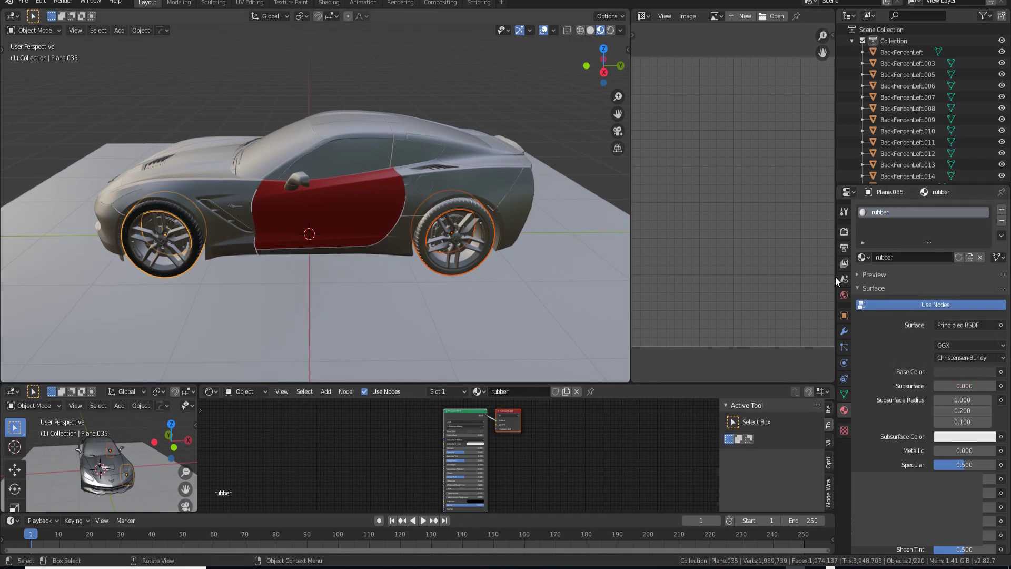
# Step: Assign the rubber material to the rear tire from the material list
pyautogui.click(482, 213)
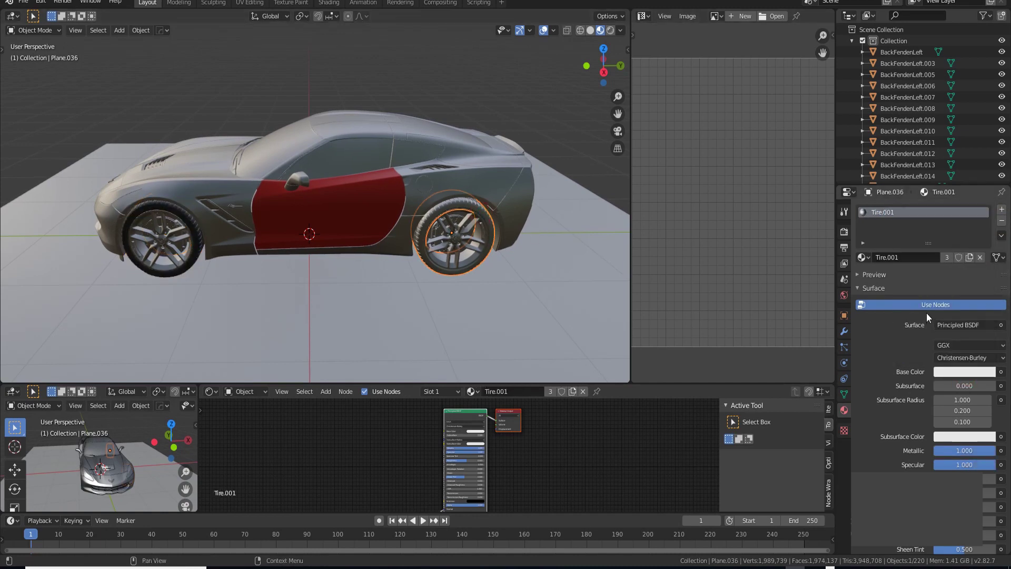
pyautogui.click(861, 257)
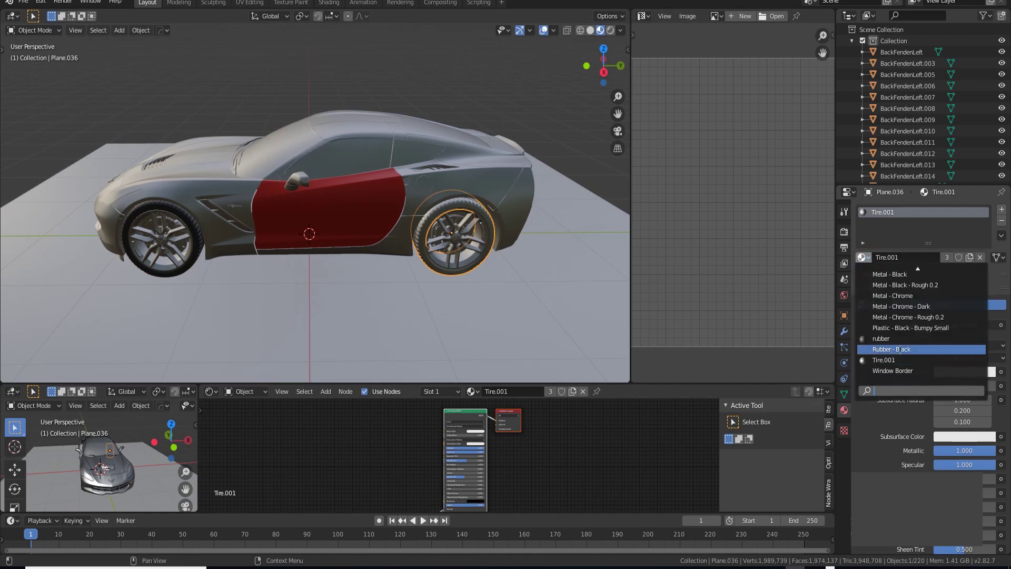
pyautogui.click(881, 339)
pyautogui.scroll(-5, 255, 99)
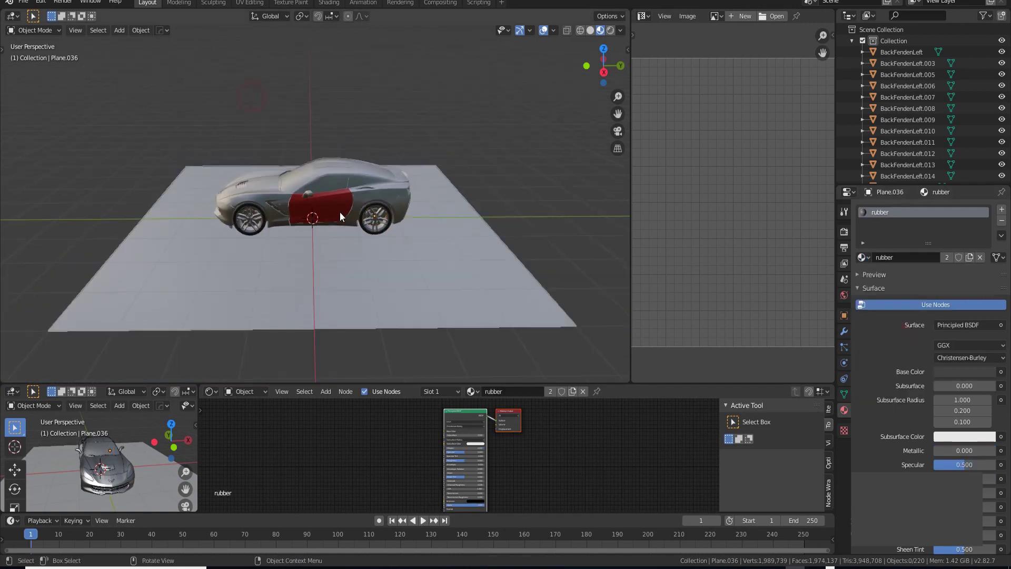
pyautogui.moveTo(340, 211); pyautogui.dragTo(347, 153, button='middle')
pyautogui.moveTo(342, 252); pyautogui.dragTo(295, 240, button='middle')
pyautogui.scroll(3, 290, 240)
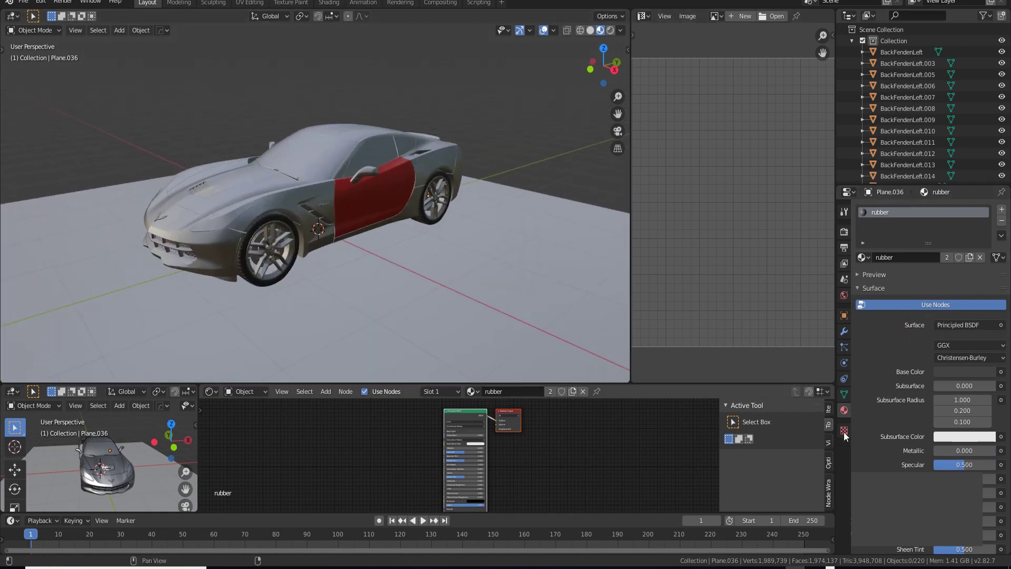
pyautogui.scroll(2, 317, 262)
pyautogui.moveTo(317, 261); pyautogui.dragTo(274, 250, button='middle')
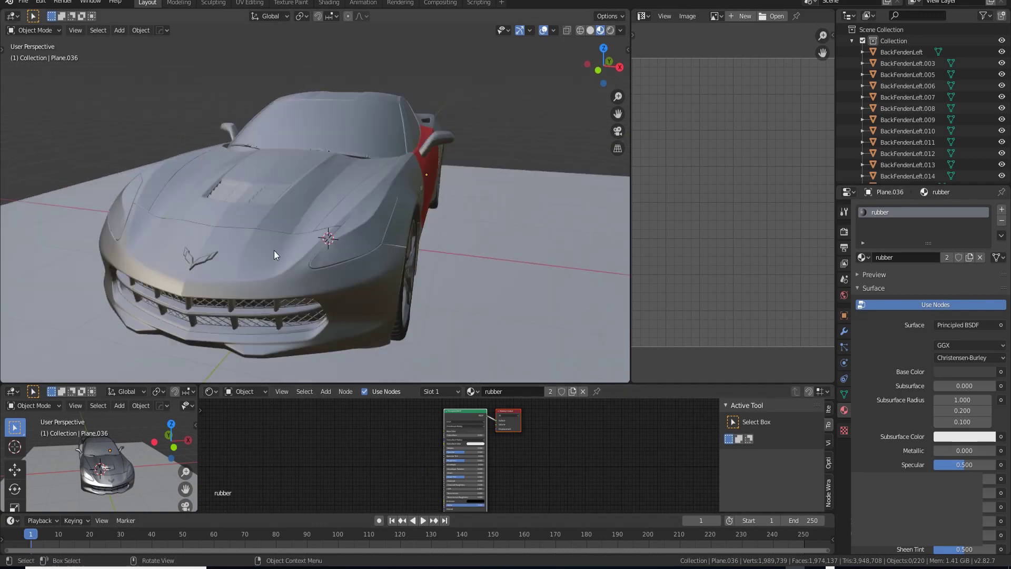
# Step: Assign the red Material to the front bumper from the material list
pyautogui.click(158, 243)
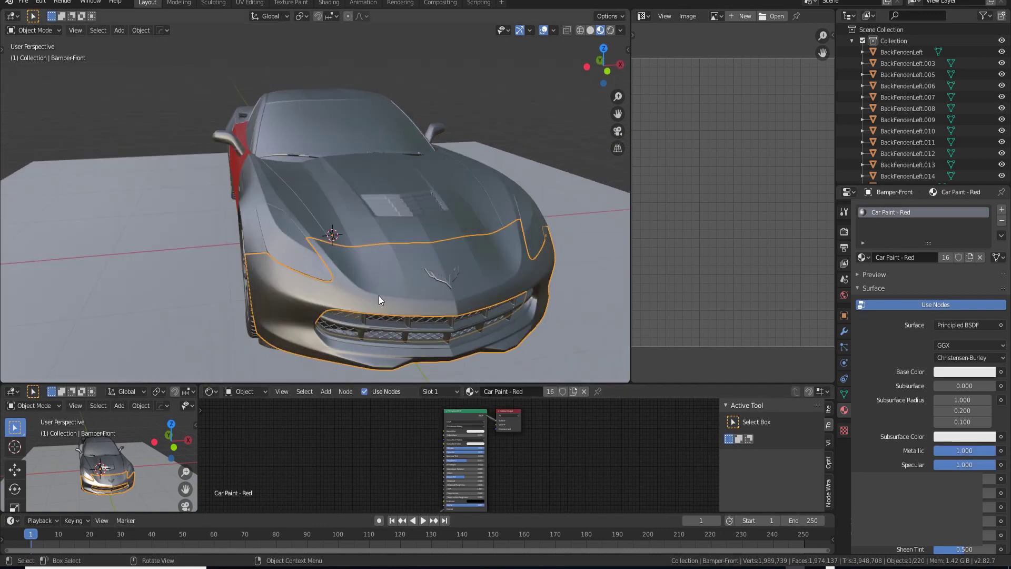
pyautogui.scroll(-3, 403, 294)
pyautogui.scroll(1, 397, 280)
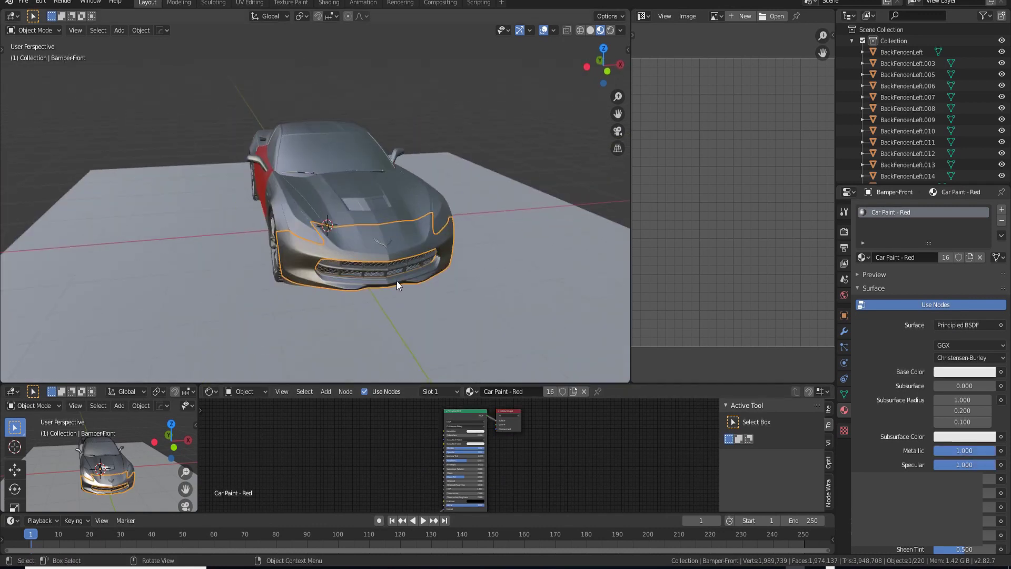
pyautogui.moveTo(396, 280); pyautogui.dragTo(395, 271, button='middle')
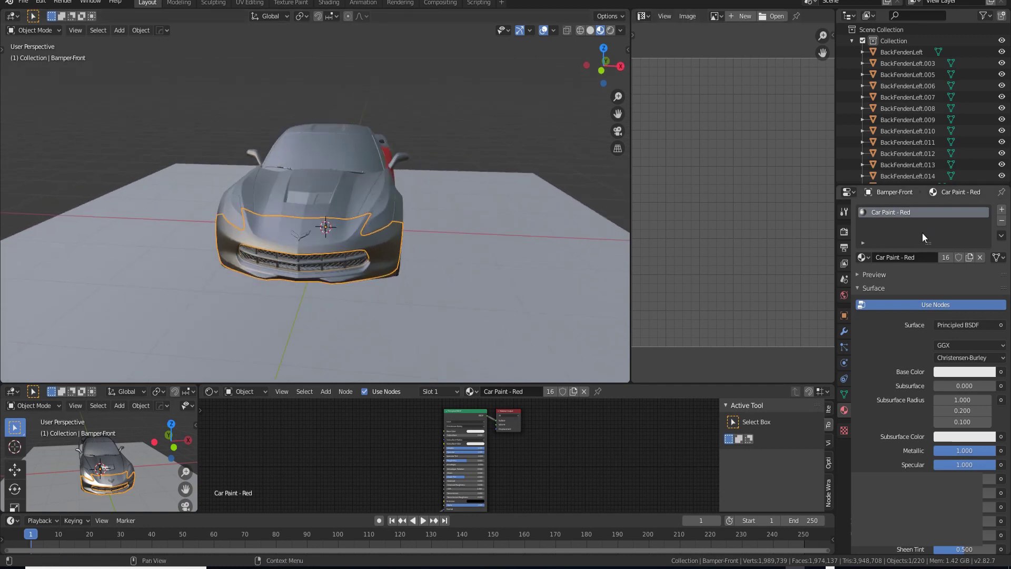
pyautogui.click(863, 257)
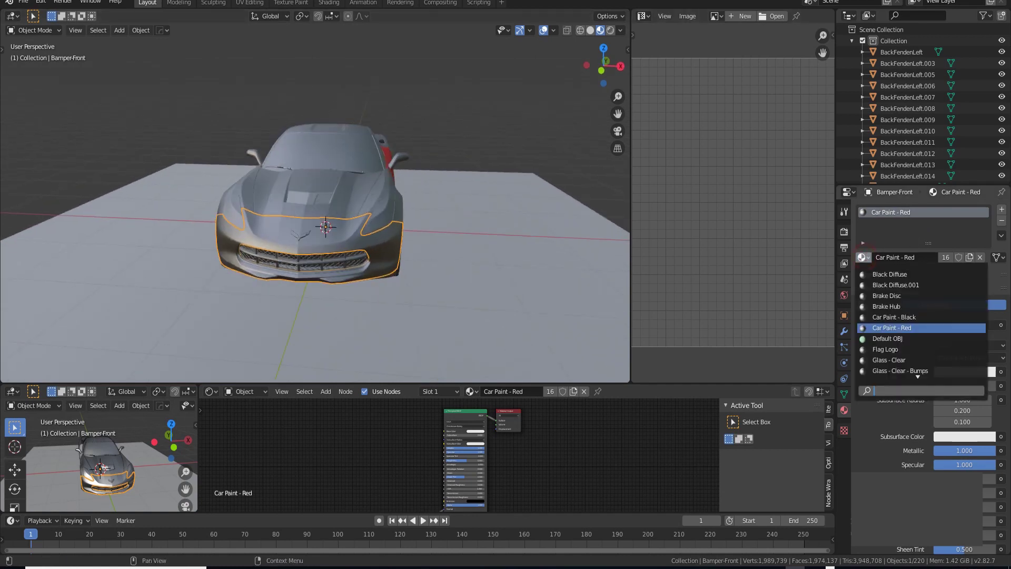
pyautogui.scroll(-12, 894, 343)
pyautogui.click(894, 338)
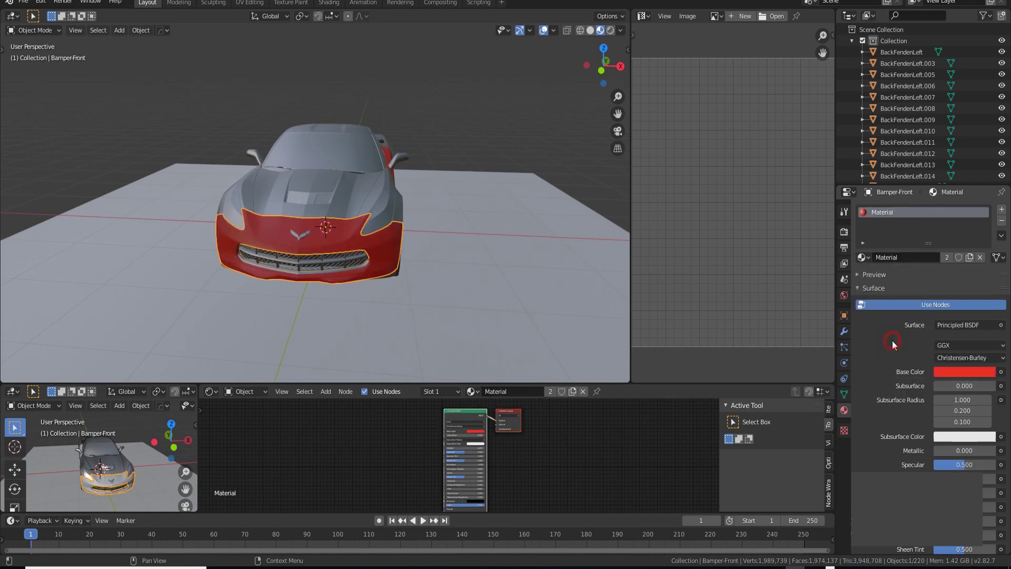
# Step: Deselect the bumper, orbit to check the red panels, and select the front tire
pyautogui.click(493, 150)
pyautogui.moveTo(337, 211); pyautogui.dragTo(407, 203, button='middle')
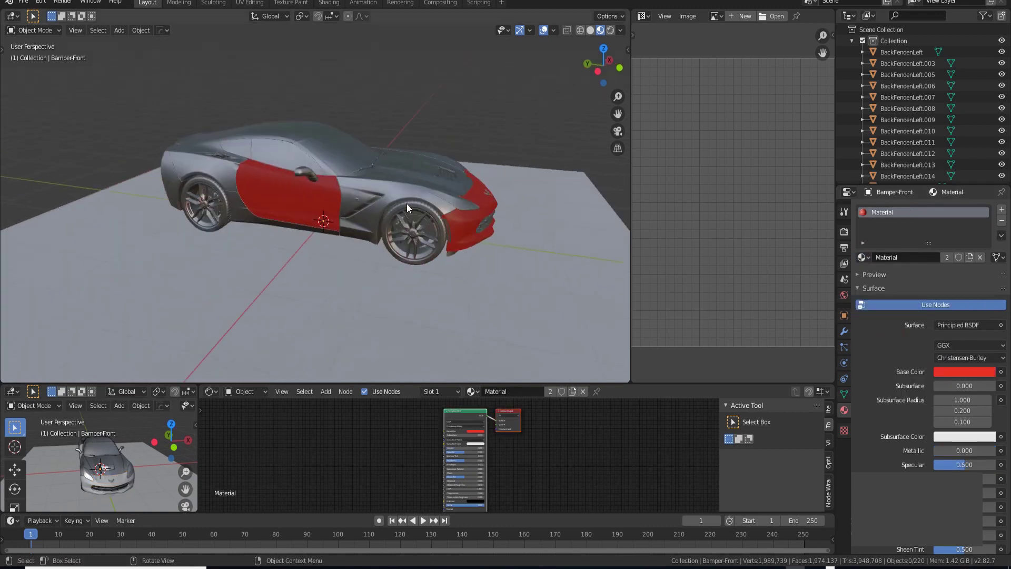
pyautogui.scroll(3, 407, 204)
pyautogui.moveTo(457, 231); pyautogui.dragTo(399, 261, button='middle')
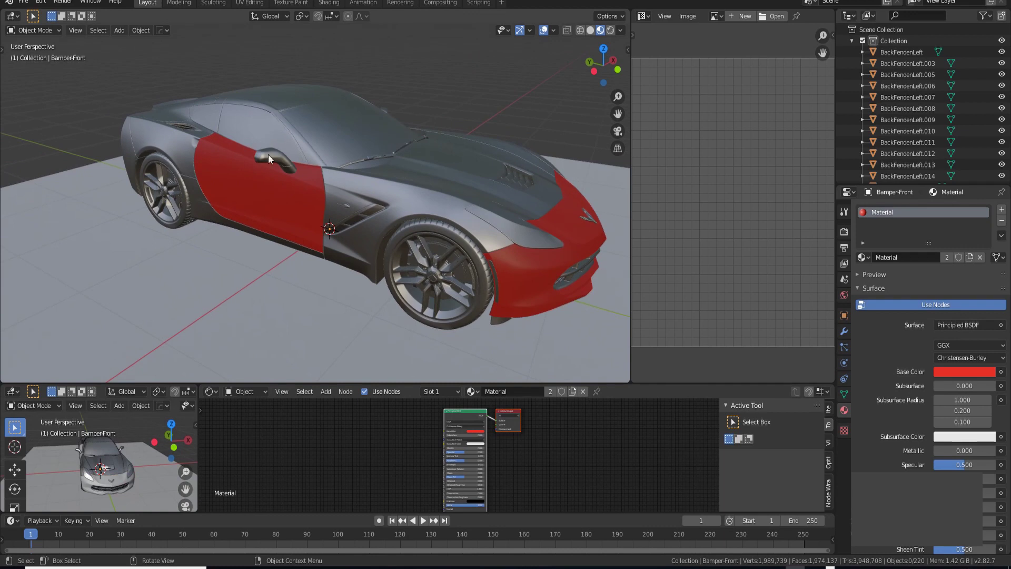
pyautogui.click(455, 237)
pyautogui.scroll(-3, 455, 236)
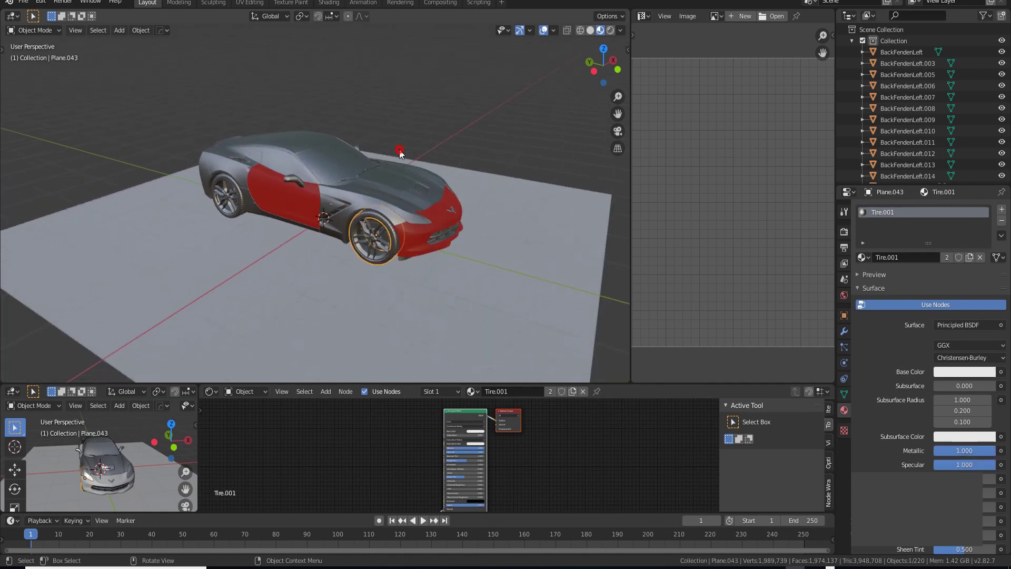
# Step: Deselect everything and orbit to inspect the car's front and other side
pyautogui.click(401, 153)
pyautogui.click(438, 128)
pyautogui.moveTo(443, 135); pyautogui.dragTo(374, 179, button='middle')
pyautogui.scroll(4, 360, 163)
pyautogui.scroll(-5, 352, 176)
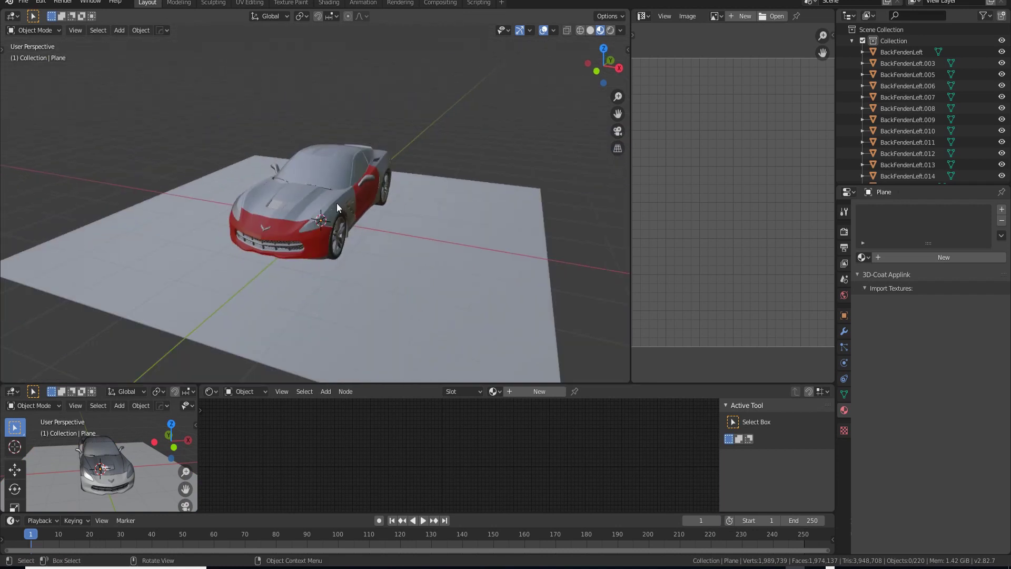
pyautogui.scroll(3, 337, 203)
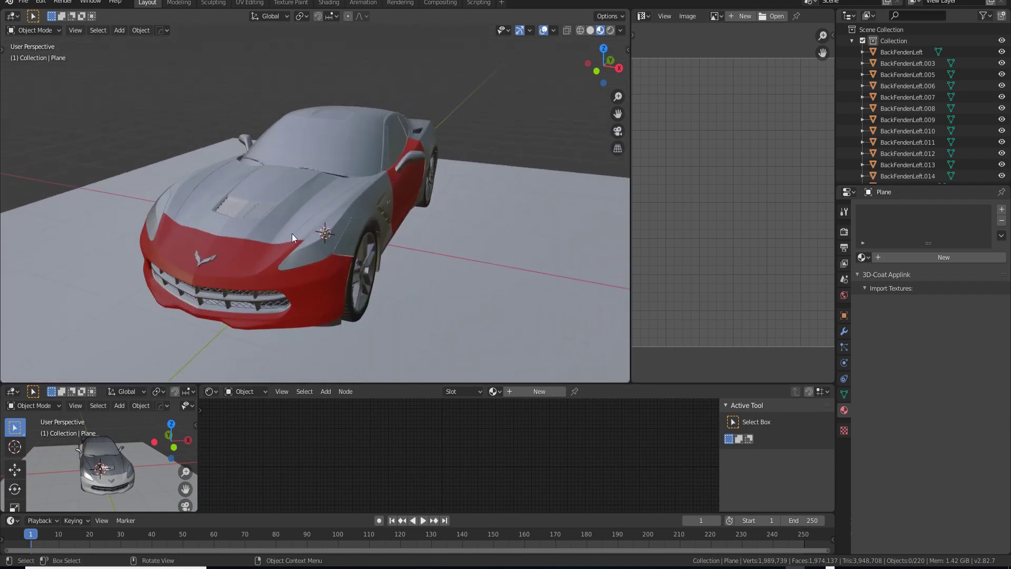
pyautogui.moveTo(292, 233); pyautogui.dragTo(387, 220, button='middle')
# Step: Glance at World settings, return to Material properties, and select the left rear fender
pyautogui.click(844, 295)
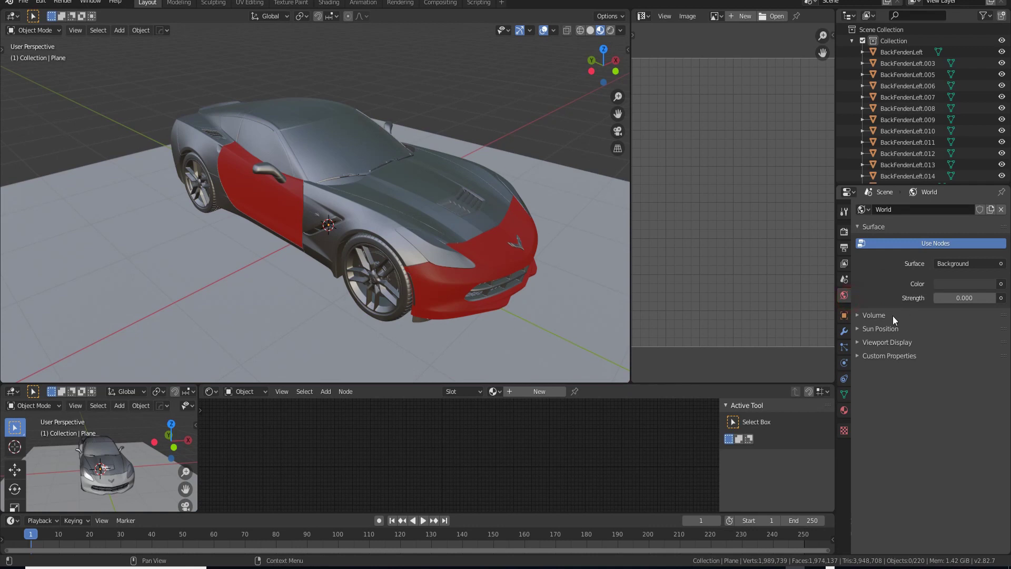
pyautogui.click(844, 410)
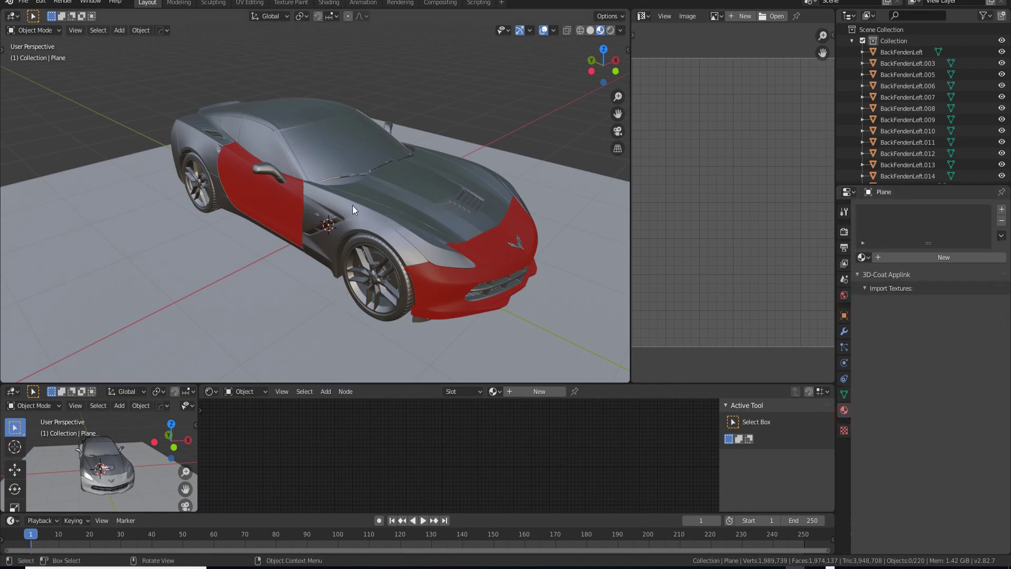
pyautogui.moveTo(332, 245); pyautogui.dragTo(243, 229, button='middle')
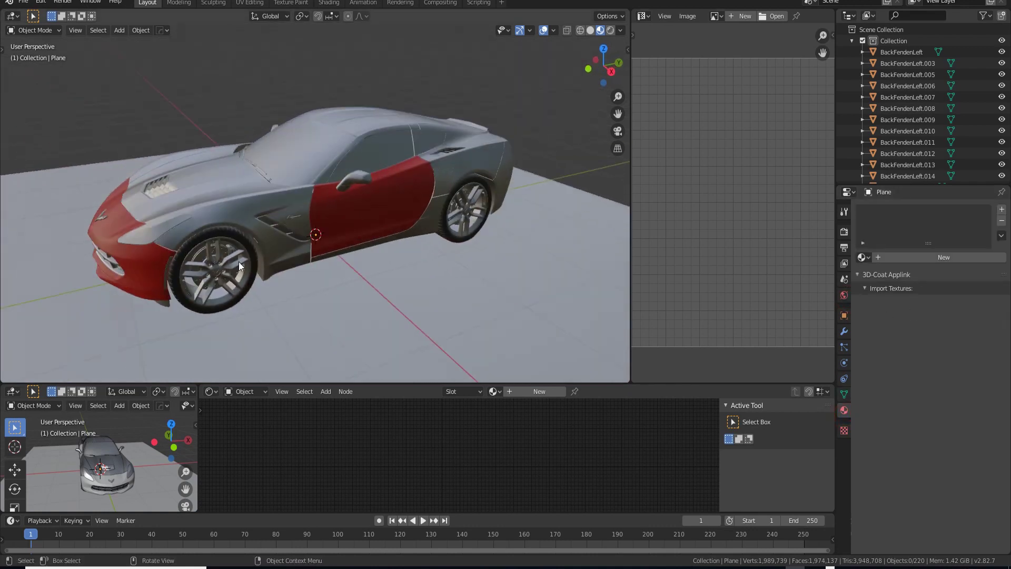
pyautogui.moveTo(324, 259); pyautogui.dragTo(280, 257, button='middle')
pyautogui.moveTo(426, 216); pyautogui.dragTo(419, 206, button='middle')
pyautogui.click(437, 218)
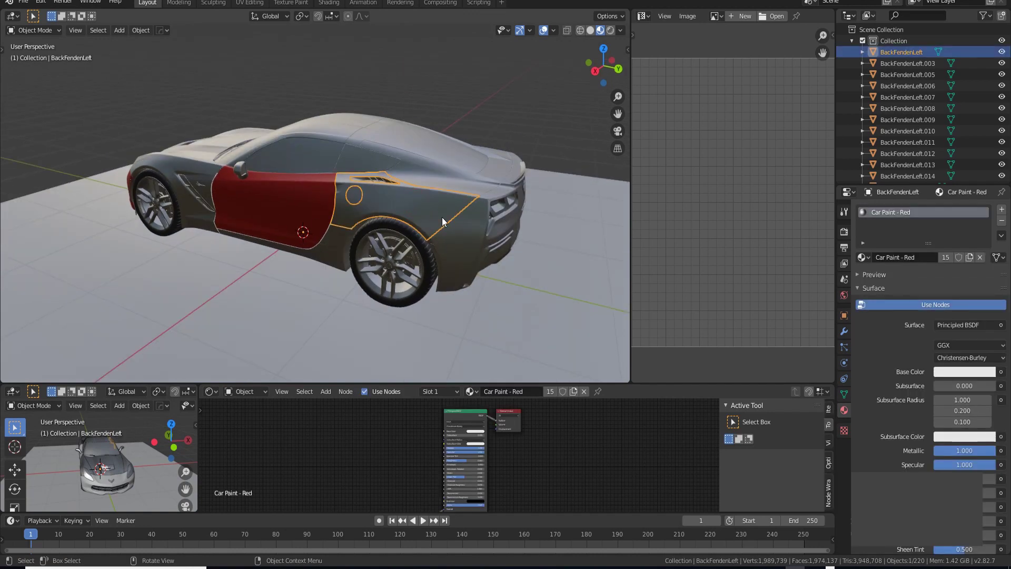
# Step: Assign the red Material to the left rear fender
pyautogui.hotkey('alt', 'm')
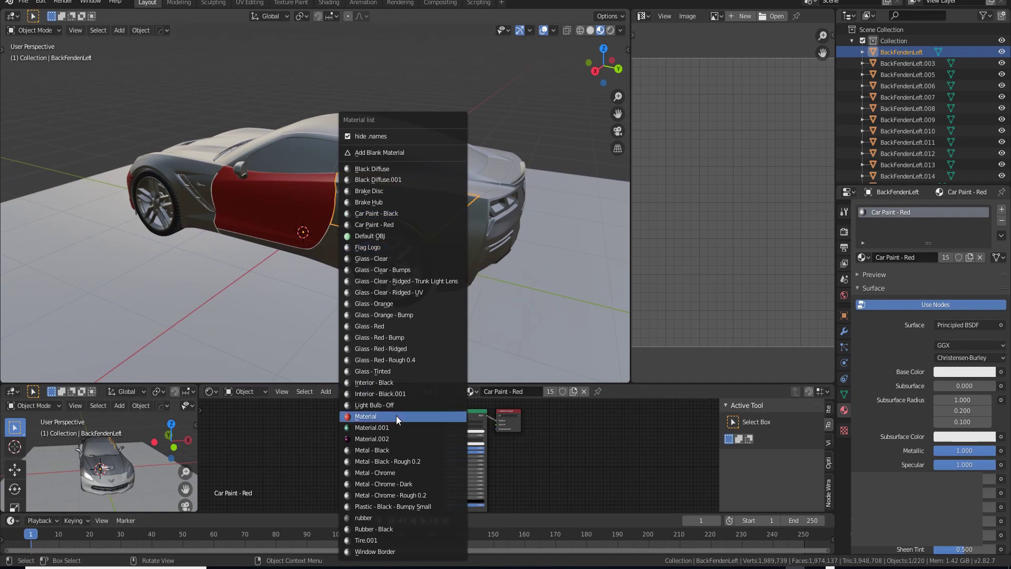
pyautogui.press('i')
pyautogui.press('i')
pyautogui.click(402, 416)
# Step: Give the rear fender guide piece Material.001
pyautogui.moveTo(442, 269)
pyautogui.mouseDown(button='middle')
pyautogui.moveTo(375, 262)
pyautogui.moveTo(332, 237)
pyautogui.mouseUp(button='middle')
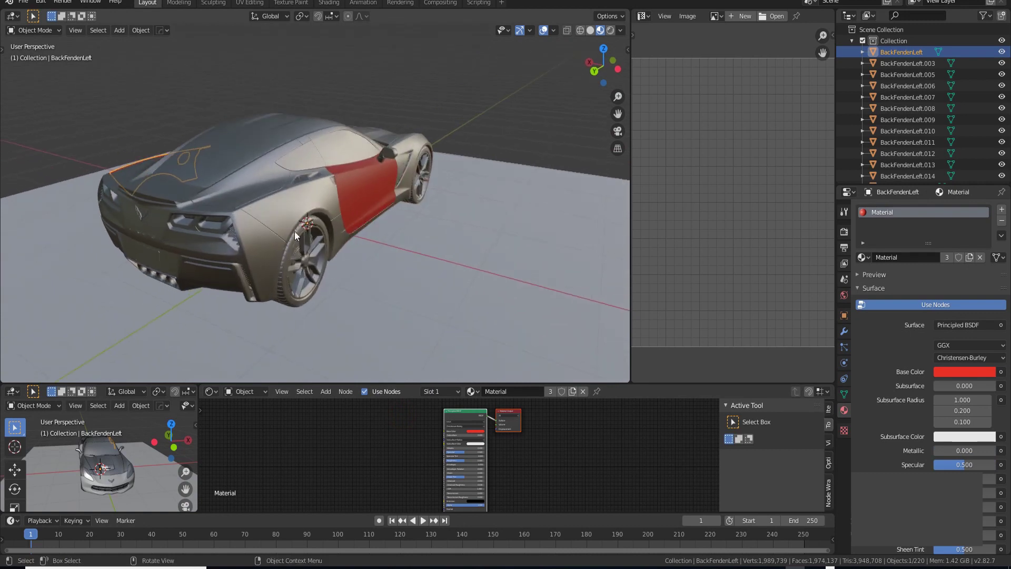
pyautogui.click(327, 235)
pyautogui.hotkey('shift', 'q')
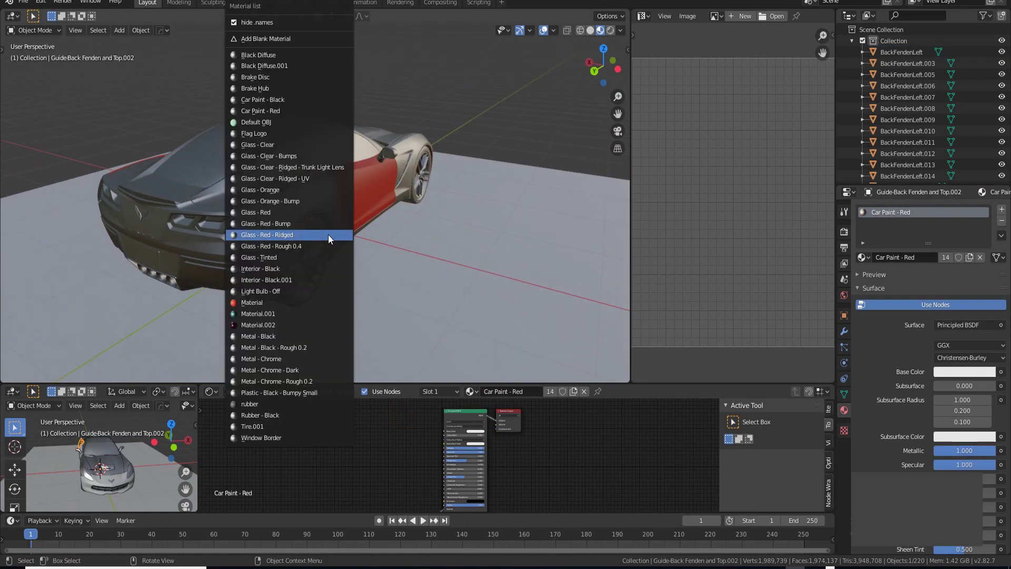
pyautogui.click(280, 313)
# Step: Switch the rear Corvette logo to the Interior - Black material
pyautogui.moveTo(288, 269); pyautogui.dragTo(391, 261, button='middle')
pyautogui.click(309, 266)
pyautogui.hotkey('shift', 'q')
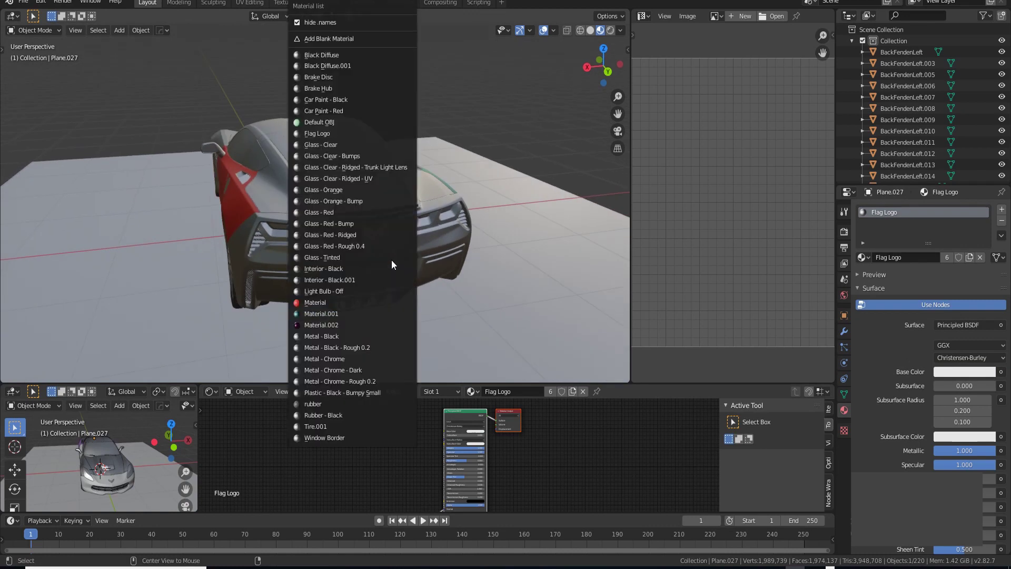
pyautogui.click(379, 268)
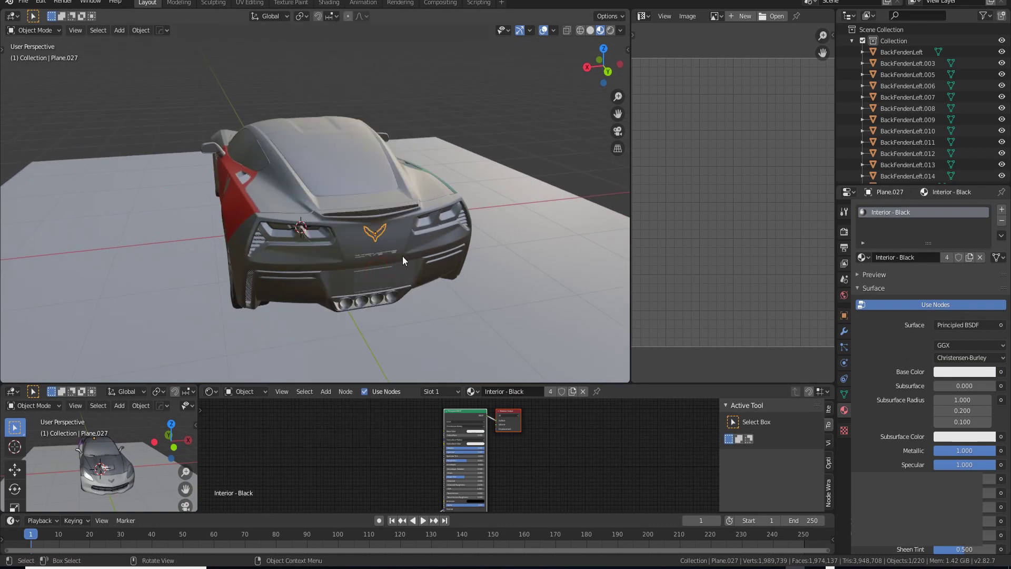
pyautogui.click(471, 124)
pyautogui.moveTo(241, 260); pyautogui.dragTo(379, 259, button='middle')
pyautogui.scroll(-2, 379, 259)
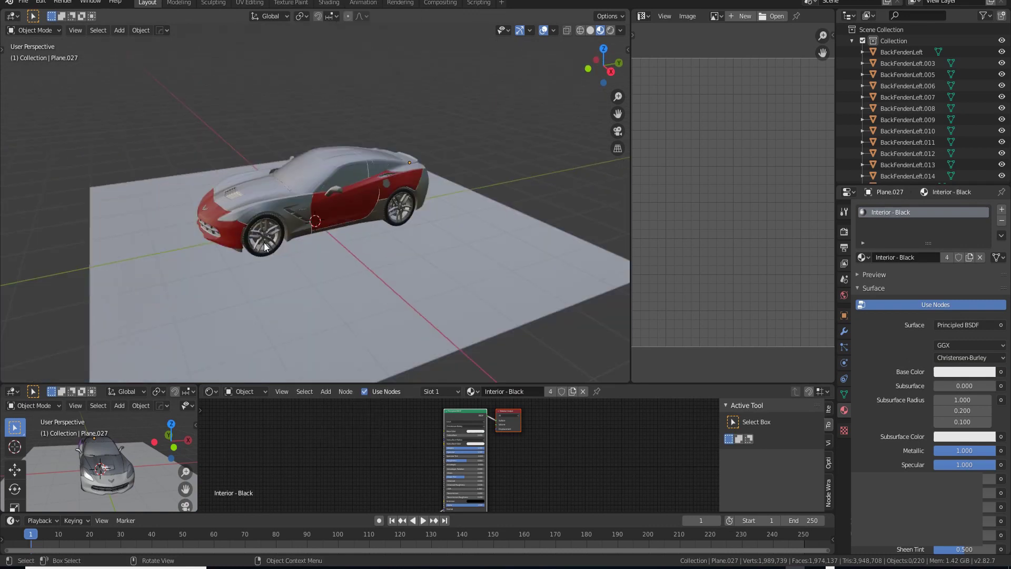
pyautogui.moveTo(264, 244); pyautogui.dragTo(337, 238, button='middle')
pyautogui.scroll(4, 328, 232)
pyautogui.scroll(-3, 337, 238)
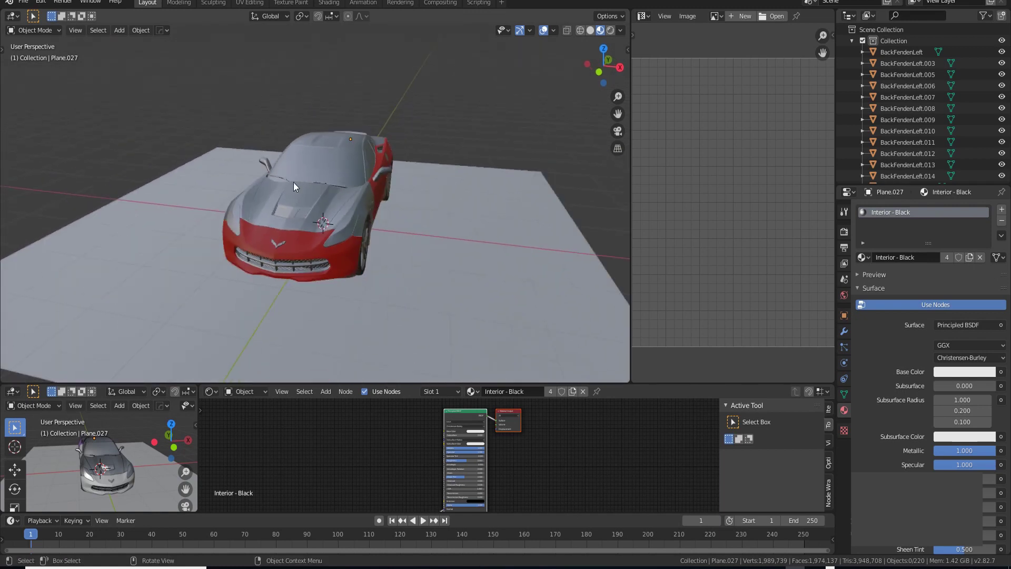
pyautogui.click(862, 257)
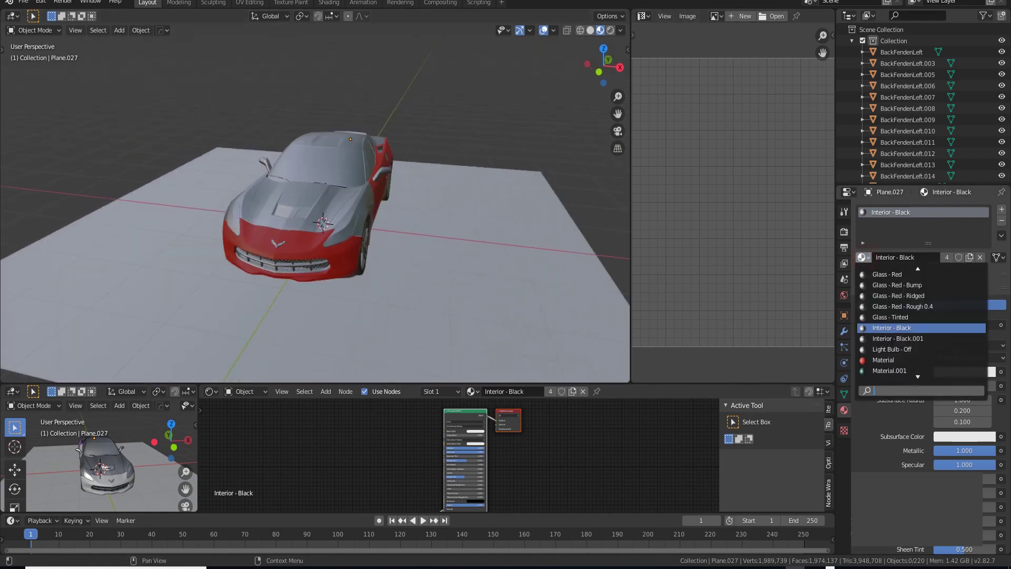
pyautogui.scroll(4, 867, 354)
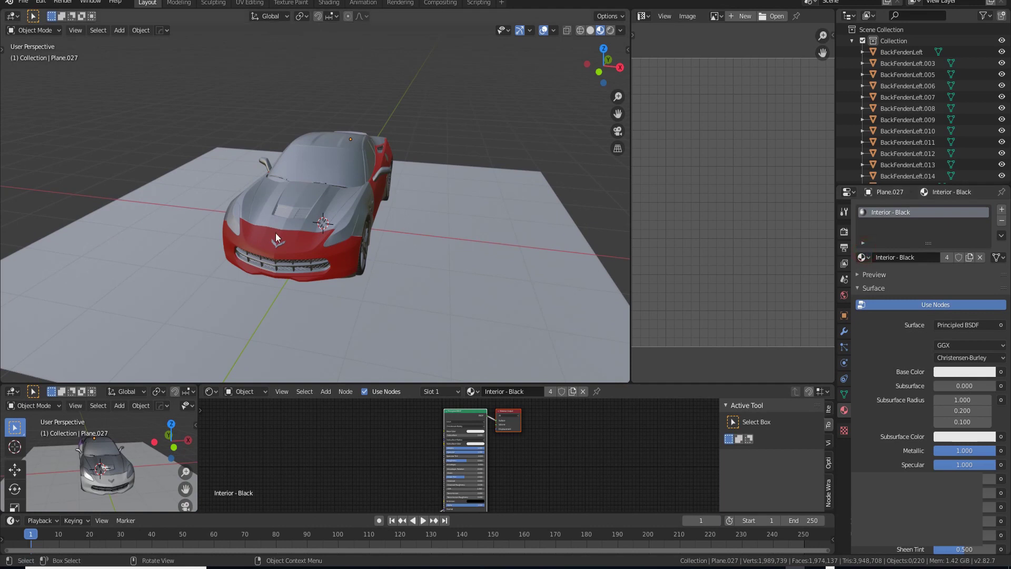
pyautogui.scroll(3, 275, 237)
pyautogui.moveTo(273, 240); pyautogui.dragTo(371, 162, button='middle')
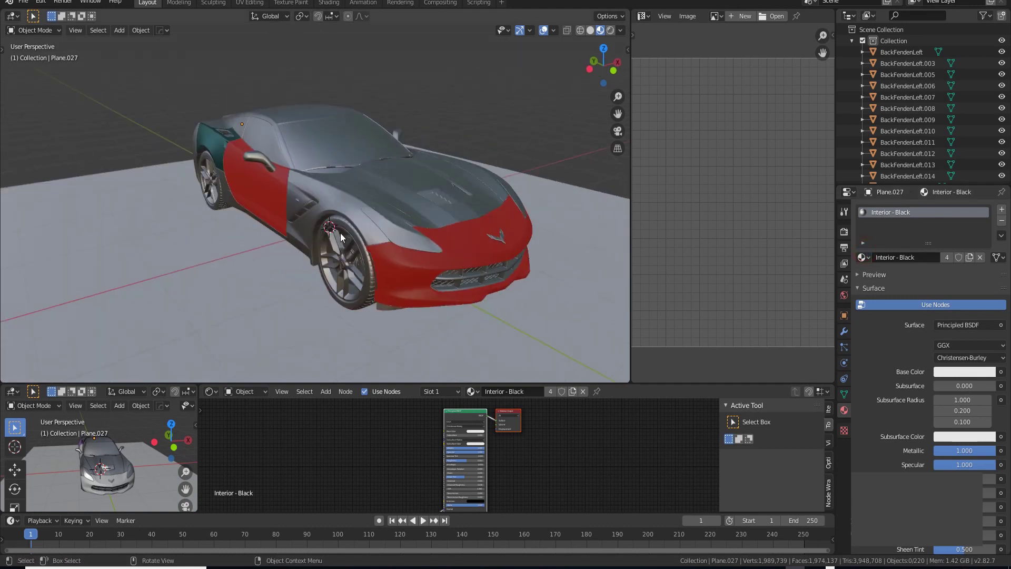
pyautogui.scroll(-3, 390, 229)
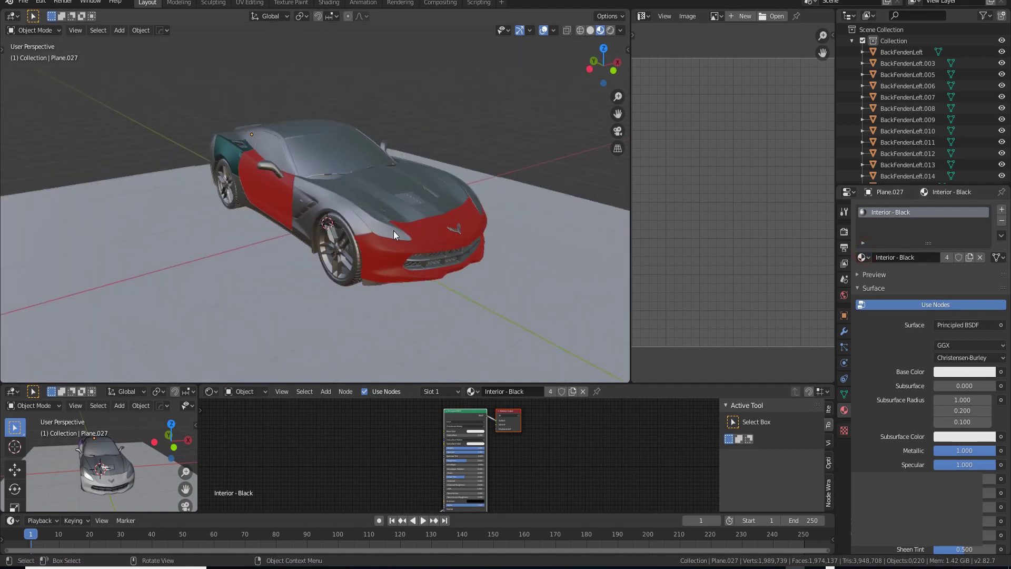
pyautogui.moveTo(386, 226); pyautogui.dragTo(345, 215, button='middle')
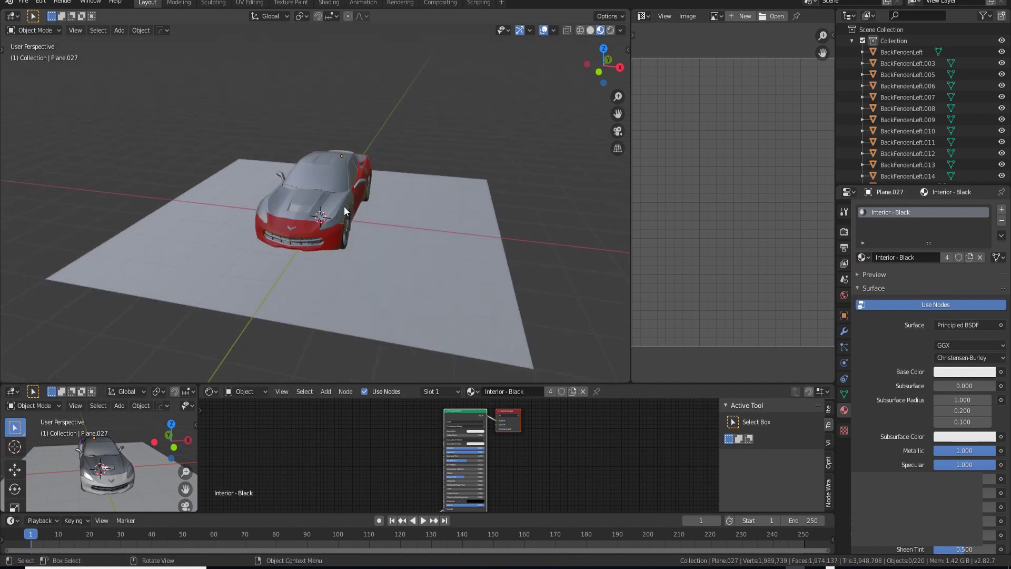
# Step: Zoom and orbit around the Corvette, from front-left and from above, to spot the panels still grey
pyautogui.scroll(5, 343, 205)
pyautogui.scroll(-3, 335, 207)
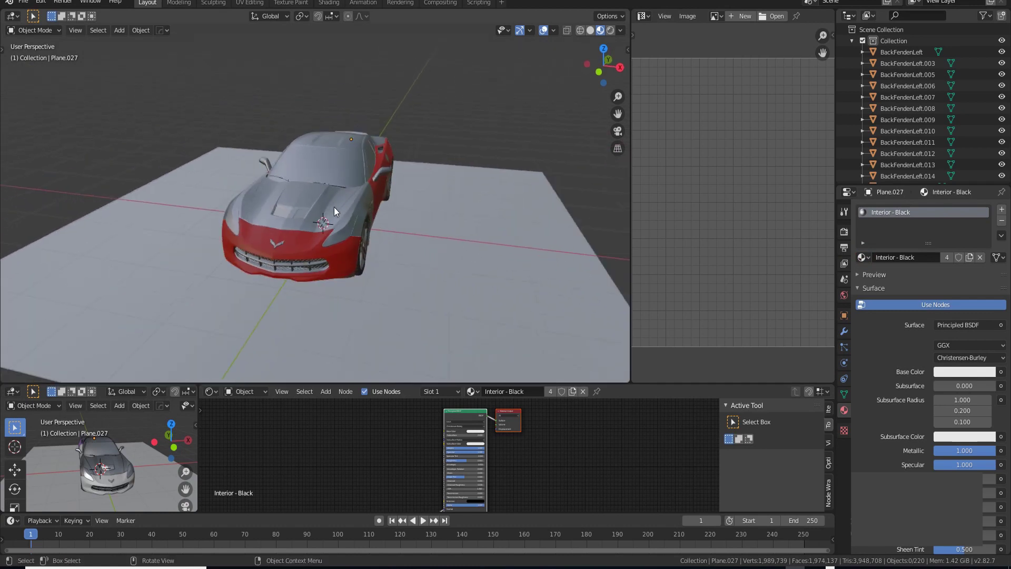
pyautogui.scroll(2, 334, 206)
pyautogui.moveTo(334, 206); pyautogui.dragTo(386, 72, button='middle')
pyautogui.scroll(-3, 327, 227)
pyautogui.scroll(4, 316, 200)
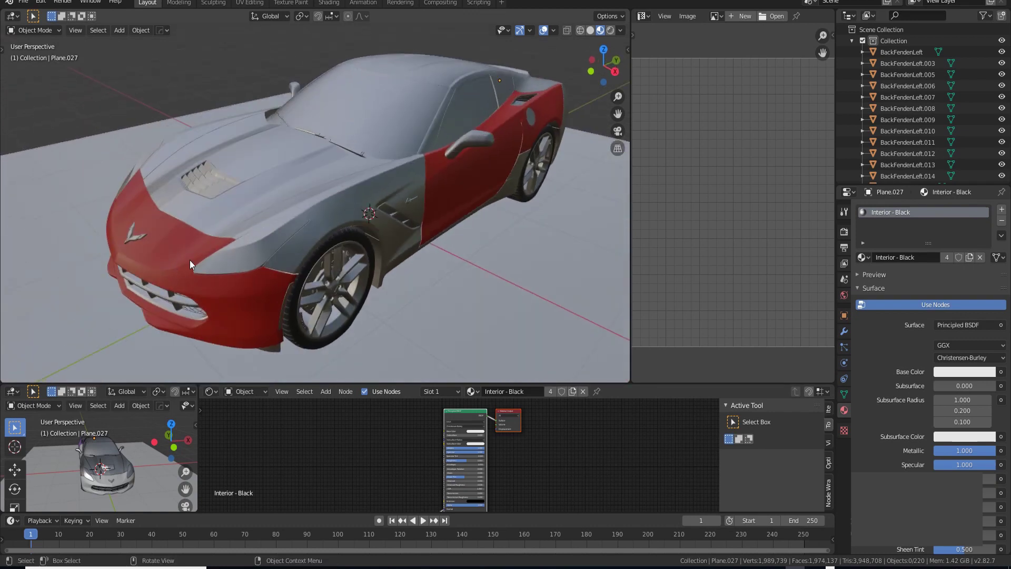
pyautogui.moveTo(302, 233); pyautogui.dragTo(308, 194, button='middle')
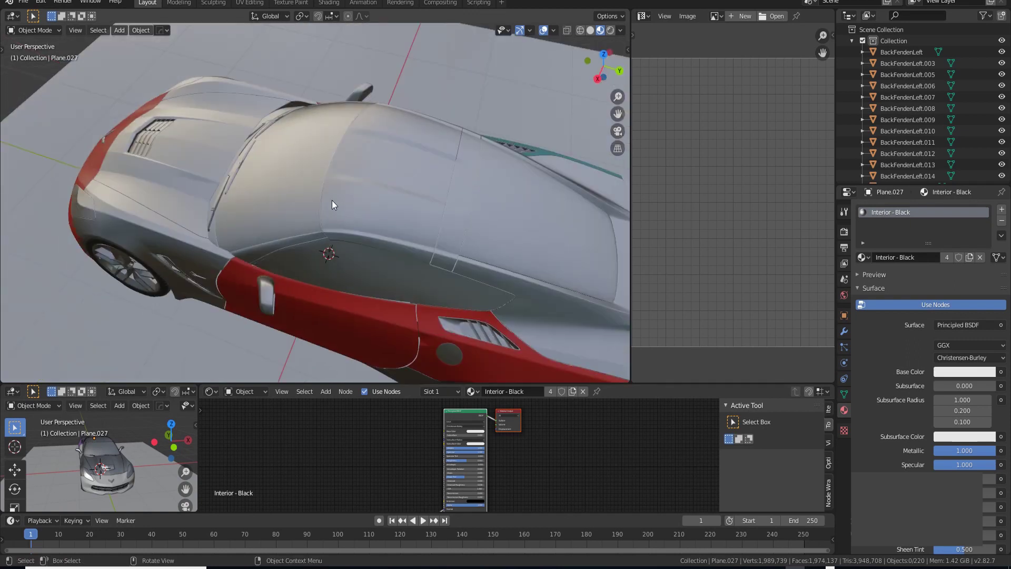
# Step: Select the grey roof panel, then add the back windshield frame and the narrow roof band
pyautogui.click(399, 201)
pyautogui.moveTo(453, 223); pyautogui.dragTo(384, 211, button='middle')
pyautogui.keyDown('shift'); pyautogui.click(386, 212); pyautogui.keyUp('shift')
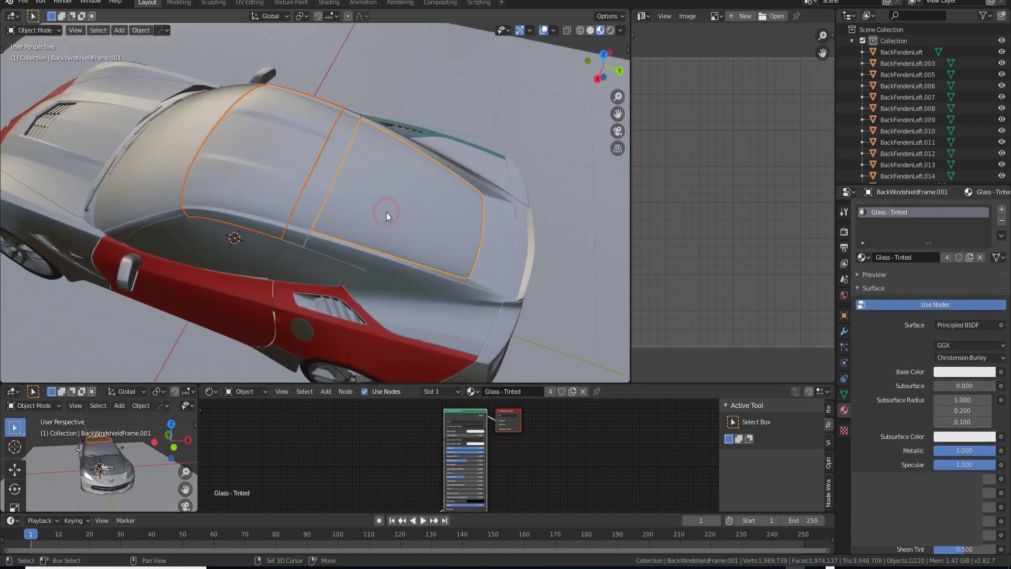
pyautogui.keyDown('shift'); pyautogui.click(318, 188); pyautogui.keyUp('shift')
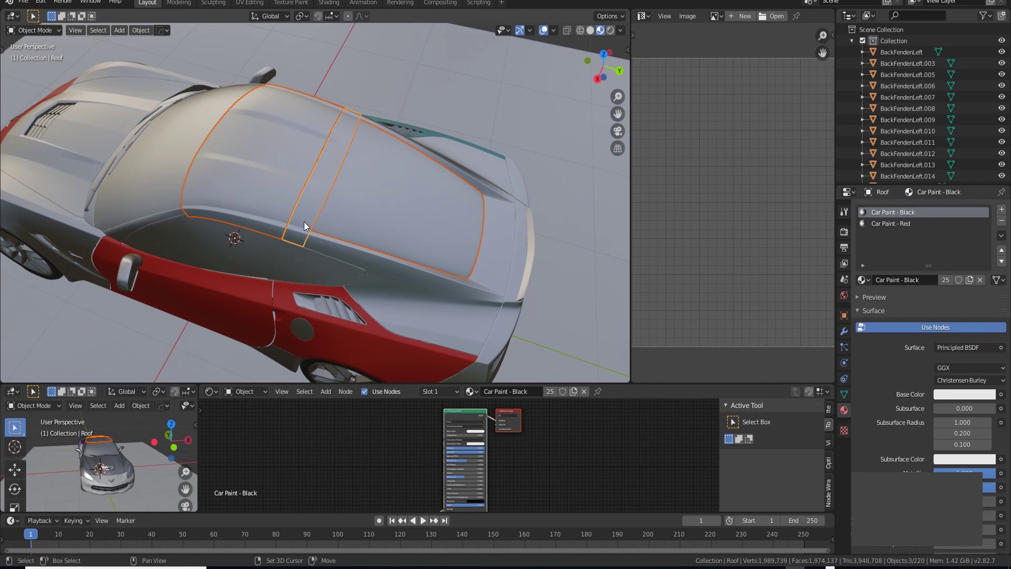
# Step: Add the other windshield frame, the second roof piece (Roof1.001) and the Front Fender, then check the selection
pyautogui.moveTo(464, 282)
pyautogui.mouseDown(button='middle')
pyautogui.moveTo(364, 216)
pyautogui.moveTo(267, 284)
pyautogui.moveTo(287, 226)
pyautogui.moveTo(413, 128)
pyautogui.mouseUp(button='middle')
pyautogui.keyDown('shift'); pyautogui.click(362, 207); pyautogui.keyUp('shift')
pyautogui.keyDown('shift'); pyautogui.click(277, 259); pyautogui.keyUp('shift')
pyautogui.keyDown('shift'); pyautogui.click(276, 191); pyautogui.keyUp('shift')
pyautogui.scroll(-4, 276, 195)
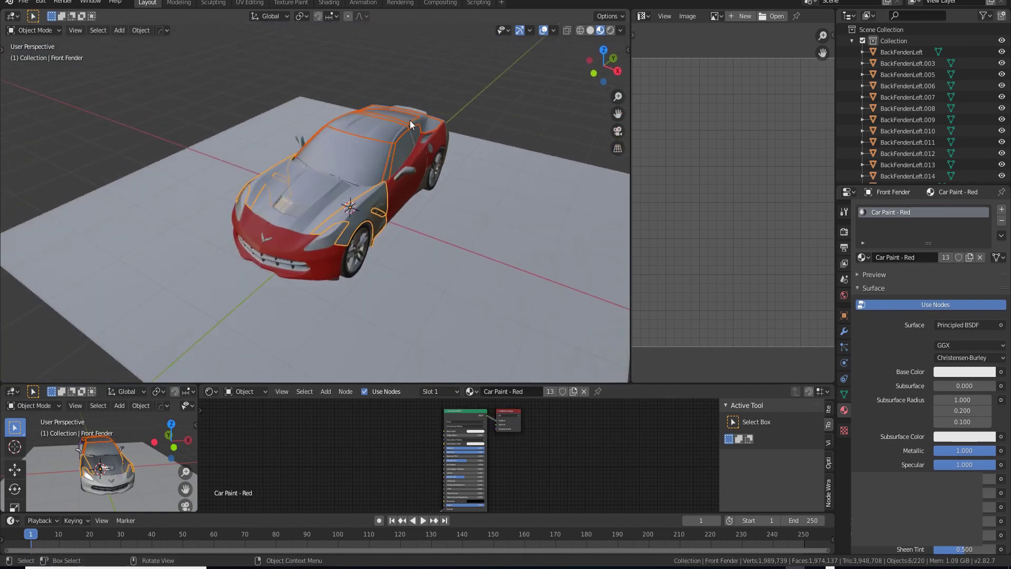
pyautogui.moveTo(384, 198); pyautogui.dragTo(252, 207, button='middle')
pyautogui.scroll(3, 410, 217)
pyautogui.moveTo(410, 217); pyautogui.dragTo(504, 212, button='middle')
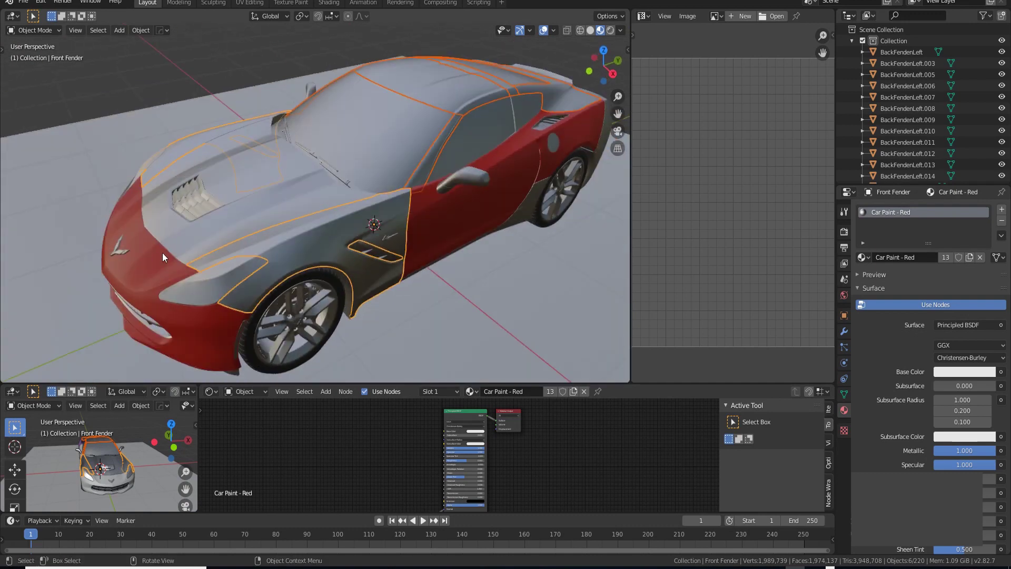
pyautogui.keyDown('shift'); pyautogui.moveTo(147, 254); pyautogui.dragTo(320, 236, button='middle'); pyautogui.keyUp('shift')
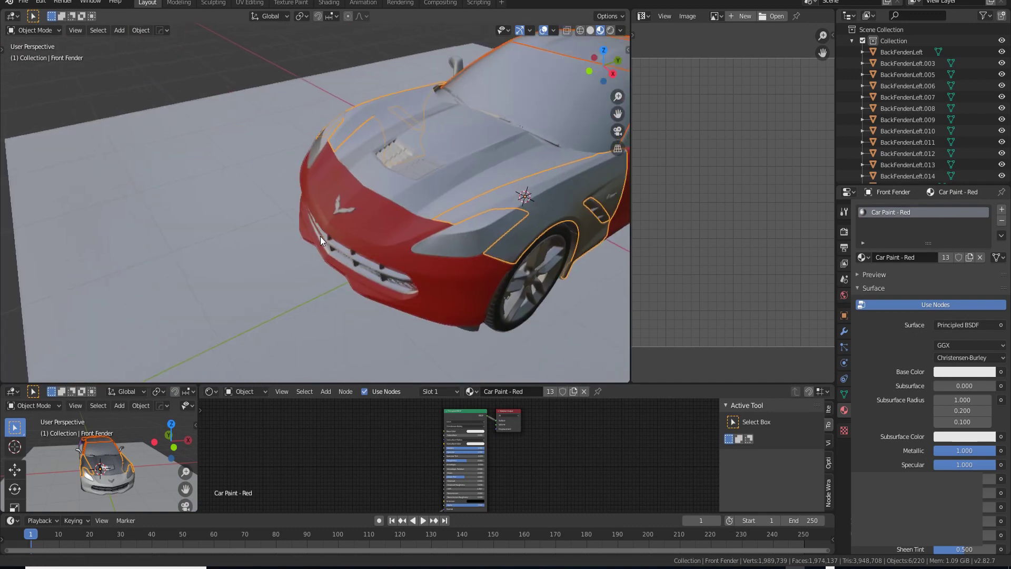
# Step: Make the front bumper active, link its red material to all selected panels, then deselect
pyautogui.click(376, 226)
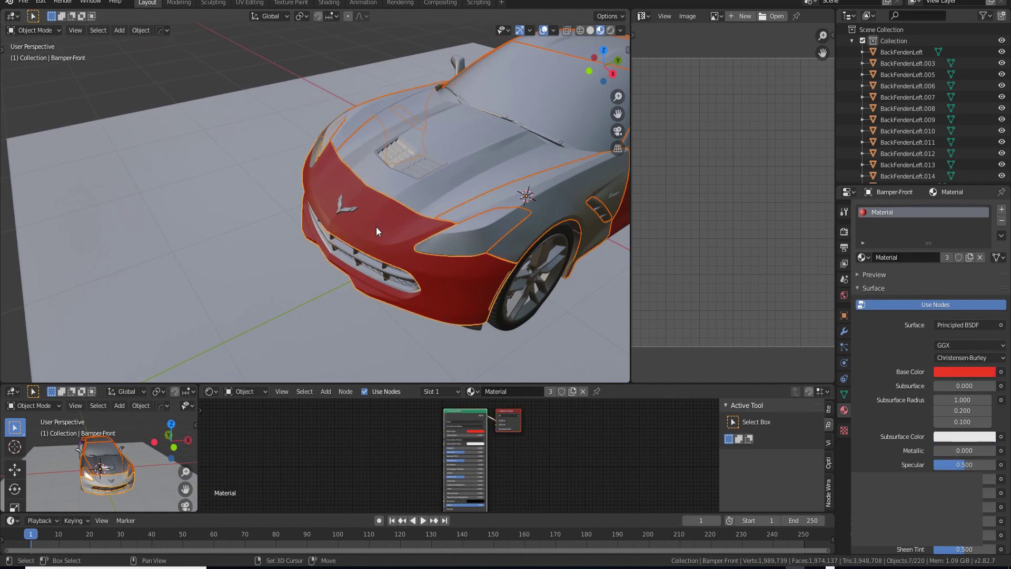
pyautogui.hotkey('ctrl', 'l')
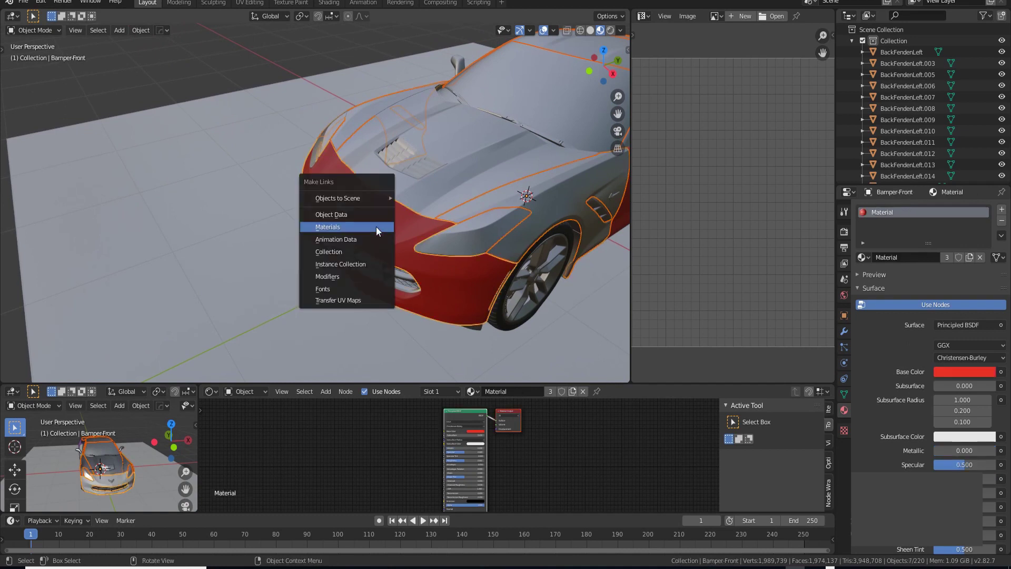
pyautogui.click(376, 226)
pyautogui.scroll(-3, 371, 210)
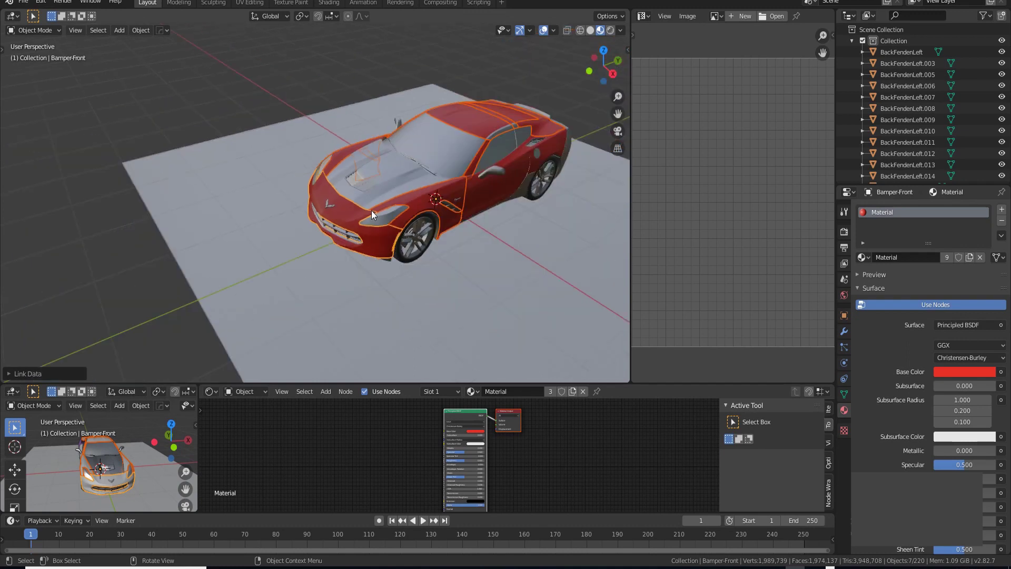
pyautogui.click(296, 71)
# Step: Orbit around the now-red car to check its side and front
pyautogui.moveTo(498, 233); pyautogui.dragTo(364, 226, button='middle')
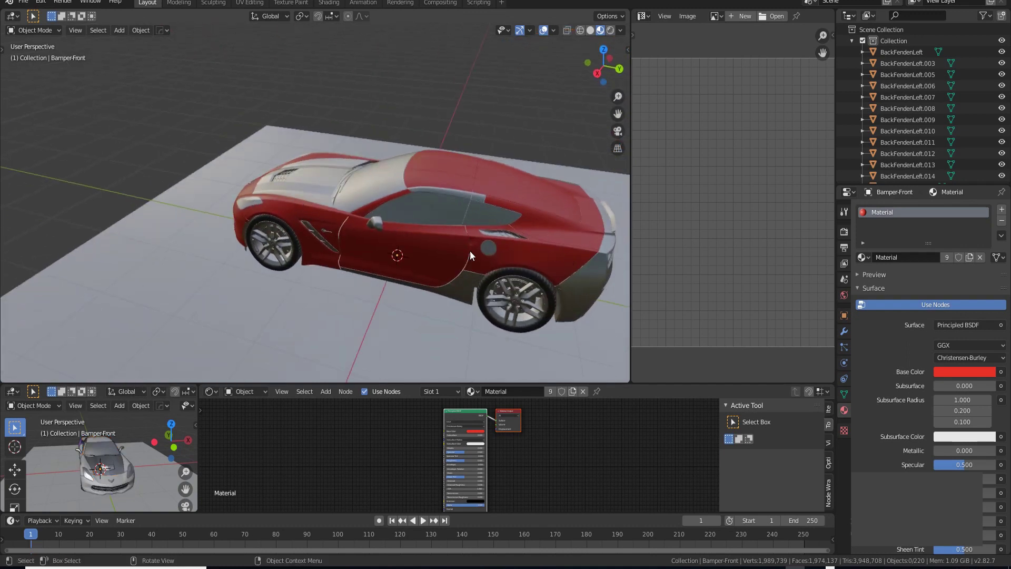
pyautogui.scroll(-3, 322, 255)
pyautogui.moveTo(346, 254); pyautogui.dragTo(376, 275, button='middle')
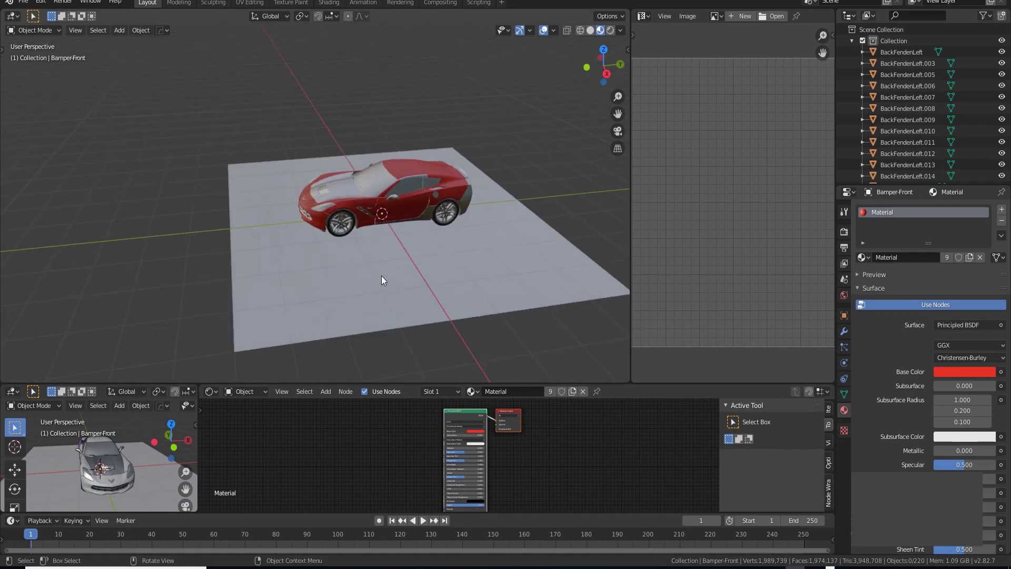
pyautogui.scroll(4, 371, 264)
pyautogui.scroll(4, 333, 238)
pyautogui.scroll(-4, 343, 238)
pyautogui.moveTo(311, 256); pyautogui.dragTo(349, 210, button='middle')
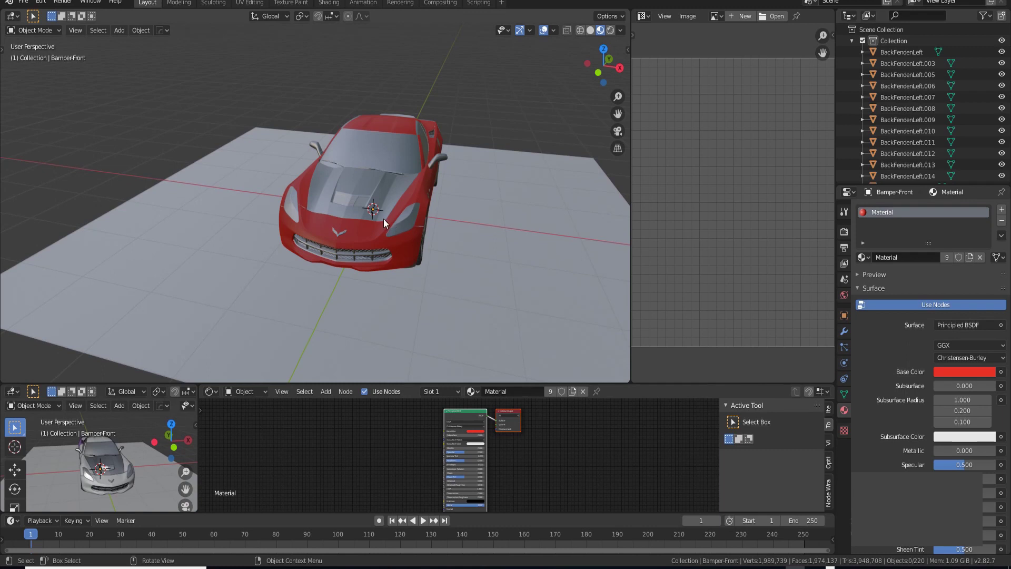
pyautogui.scroll(2, 364, 244)
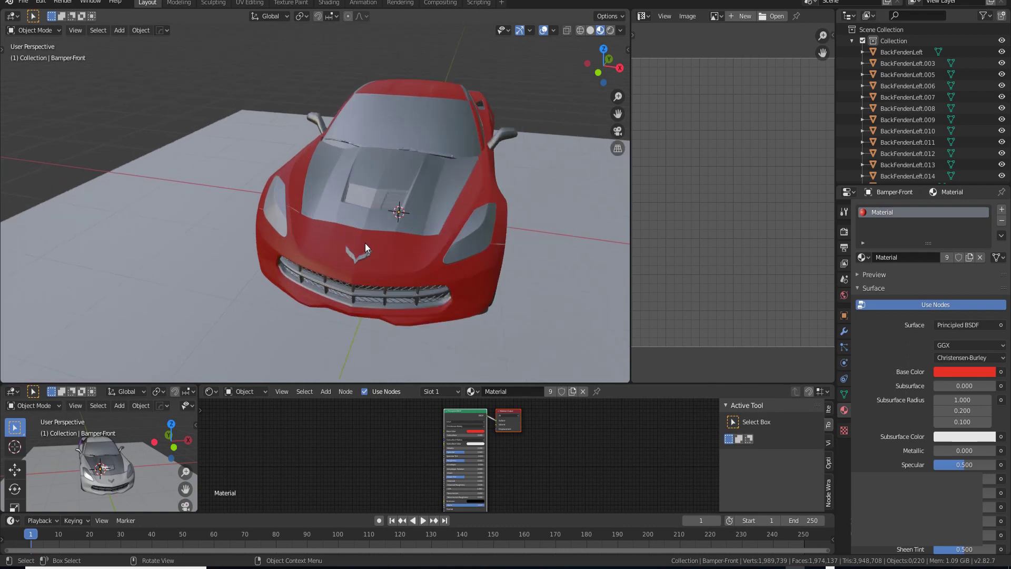
# Step: Bring up the list of all materials with Shift+Q and view the car from a lower angle
pyautogui.hotkey('shift', 'q')
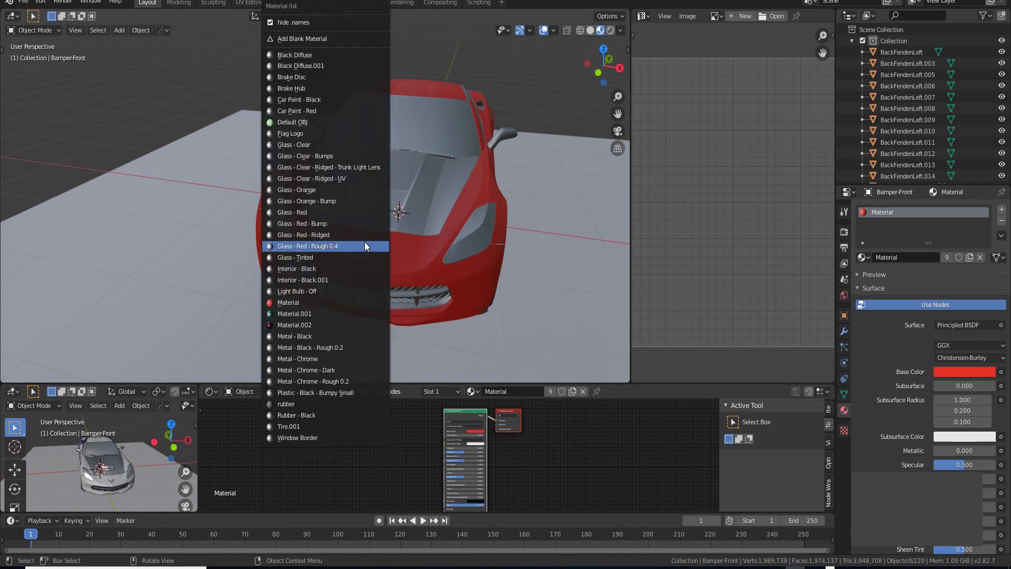
pyautogui.scroll(-4, 414, 233)
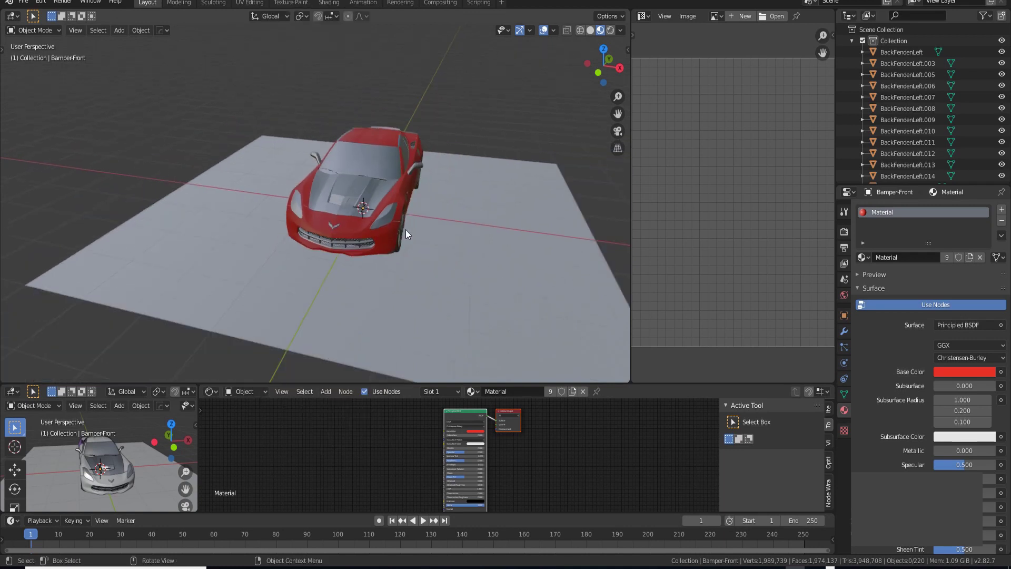
pyautogui.scroll(-3, 369, 179)
pyautogui.scroll(3, 370, 185)
pyautogui.scroll(-3, 393, 208)
pyautogui.scroll(3, 427, 216)
pyautogui.moveTo(257, 249); pyautogui.dragTo(291, 239, button='middle')
# Step: Duplicate the ground plane along Z and drop the copy just below the original
pyautogui.click(292, 240)
pyautogui.moveTo(379, 246); pyautogui.dragTo(437, 240, button='middle')
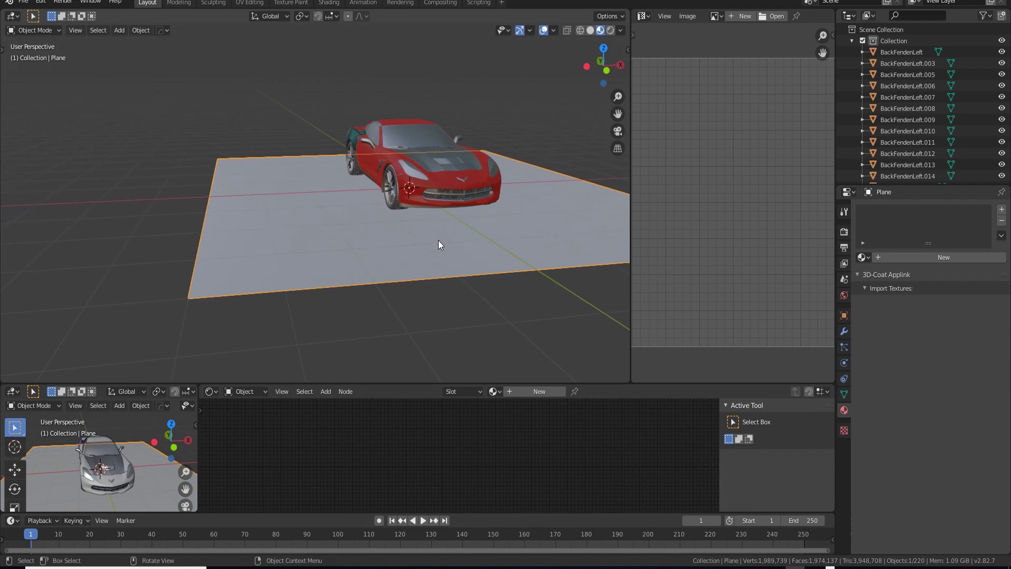
pyautogui.hotkey('shift', 'd')
pyautogui.press('z')
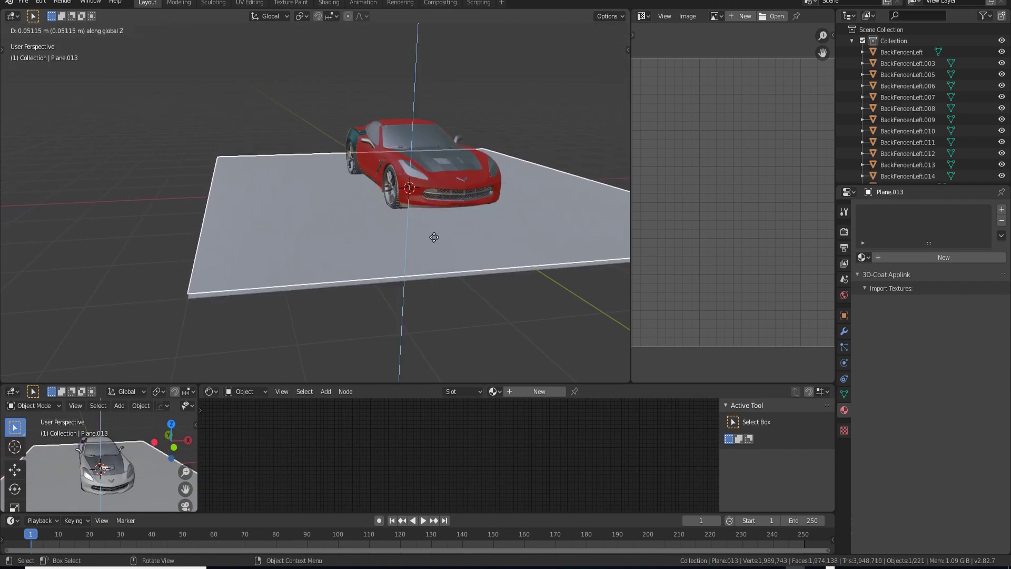
pyautogui.click(434, 237)
pyautogui.scroll(-2, 403, 292)
pyautogui.click(400, 292)
pyautogui.moveTo(377, 281); pyautogui.dragTo(350, 255, button='middle')
# Step: Select the plane copy and, in top view, shrink it to a small square
pyautogui.click(332, 202)
pyautogui.click(412, 296)
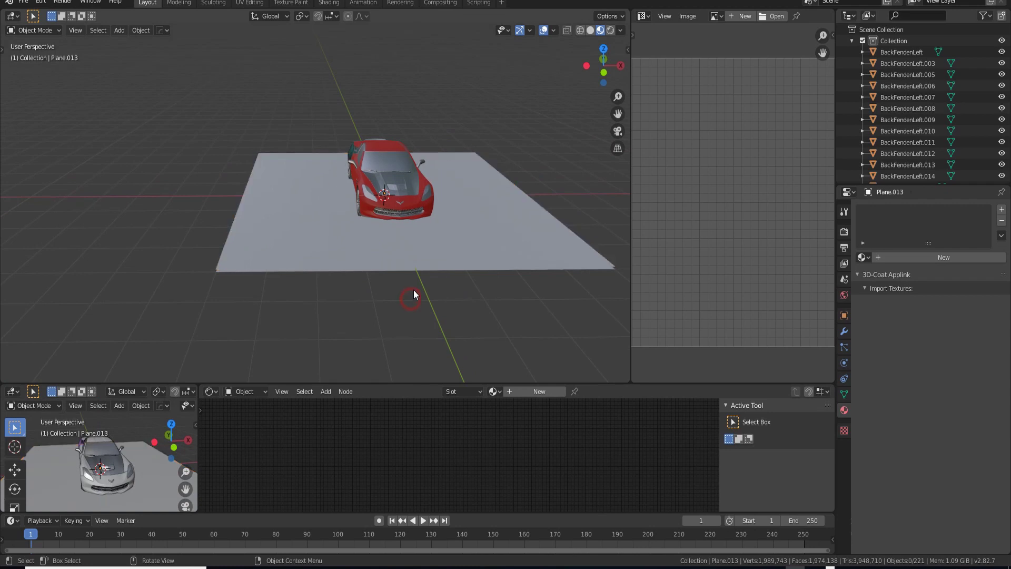
pyautogui.moveTo(368, 221); pyautogui.dragTo(441, 220, button='middle')
pyautogui.click(350, 215)
pyautogui.moveTo(374, 219); pyautogui.dragTo(352, 294, button='middle')
pyautogui.press('KP_5')
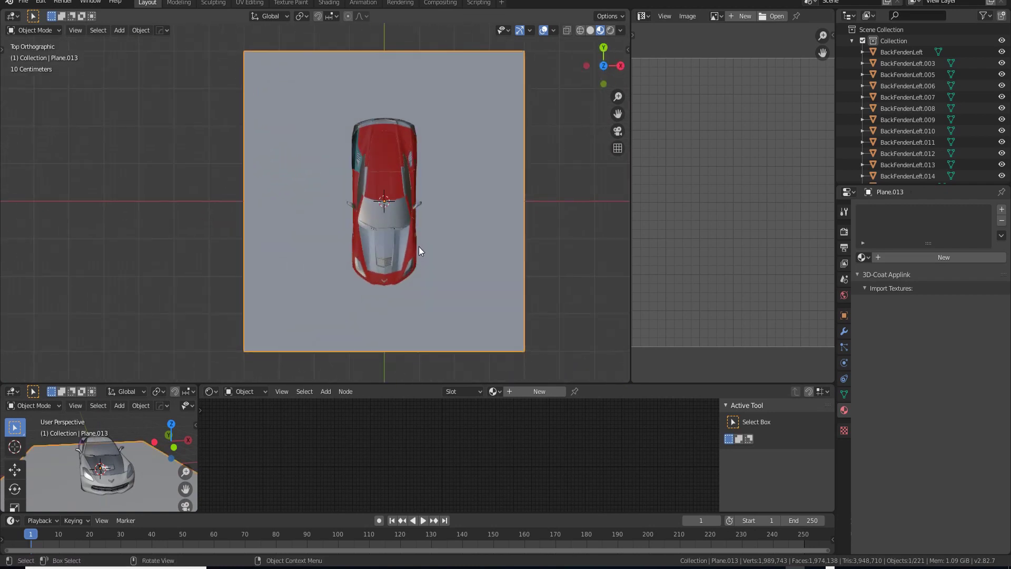
pyautogui.keyDown('shift'); pyautogui.moveTo(494, 224); pyautogui.dragTo(478, 266, button='middle'); pyautogui.keyUp('shift')
pyautogui.press('s')
pyautogui.click(404, 214)
# Step: Shrink the square further and move it into the ground plane's corner
pyautogui.press('g')
pyautogui.click(426, 164)
pyautogui.press('s')
pyautogui.click(354, 131)
pyautogui.keyDown('shift'); pyautogui.moveTo(312, 164); pyautogui.dragTo(420, 228, button='middle'); pyautogui.keyUp('shift')
pyautogui.scroll(6, 420, 228)
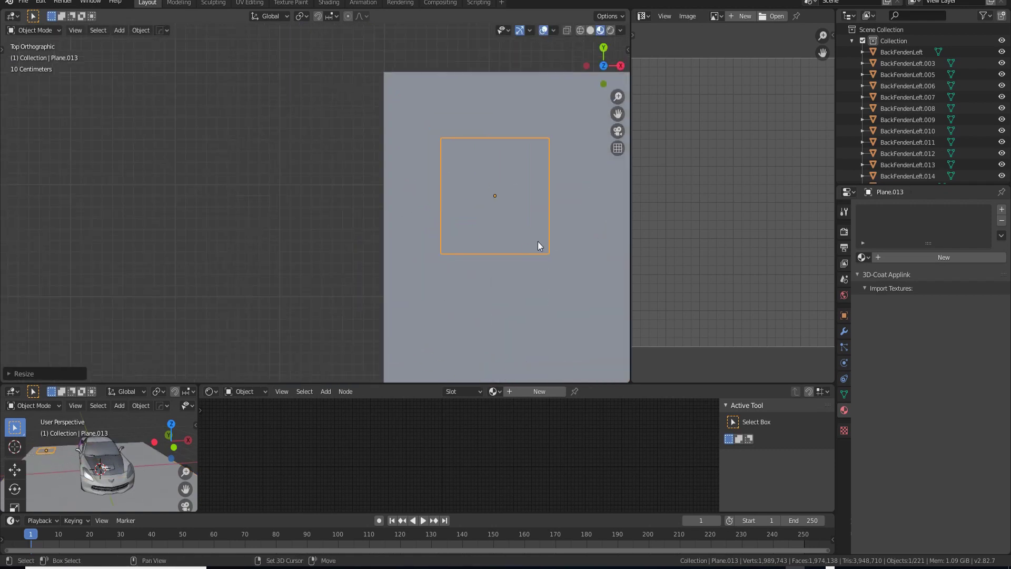
pyautogui.keyDown('shift'); pyautogui.moveTo(548, 246); pyautogui.dragTo(405, 255, button='middle'); pyautogui.keyUp('shift')
pyautogui.press('s')
pyautogui.click(434, 252)
pyautogui.press('g')
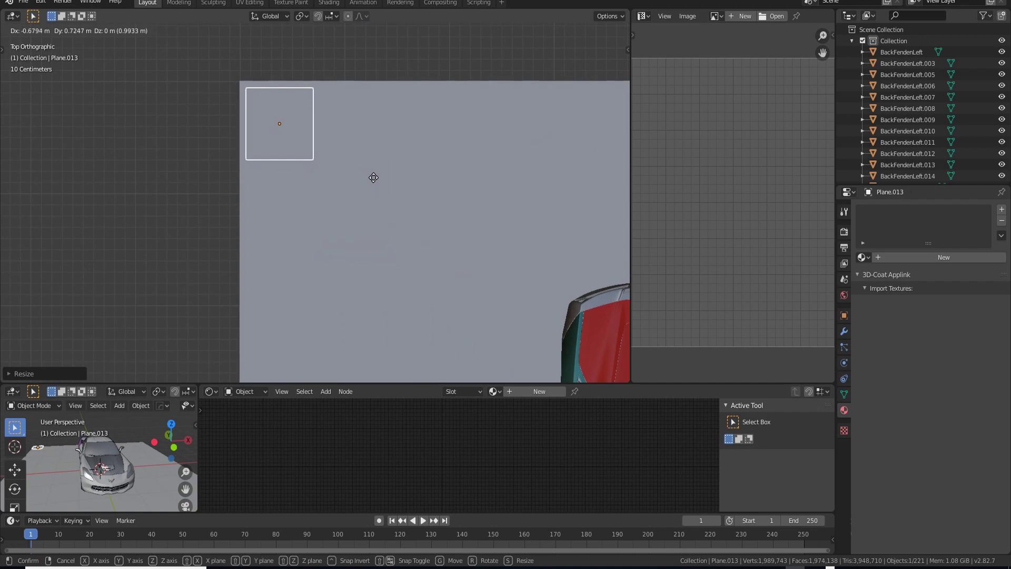
pyautogui.click(374, 180)
pyautogui.moveTo(374, 180); pyautogui.dragTo(356, 220, button='middle')
# Step: In Edit Mode, extrude the tile's face upward and scale the top inward for a tapered block
pyautogui.scroll(4, 356, 221)
pyautogui.press('Tab')
pyautogui.keyDown('shift'); pyautogui.moveTo(428, 270); pyautogui.dragTo(355, 247, button='middle'); pyautogui.keyUp('shift')
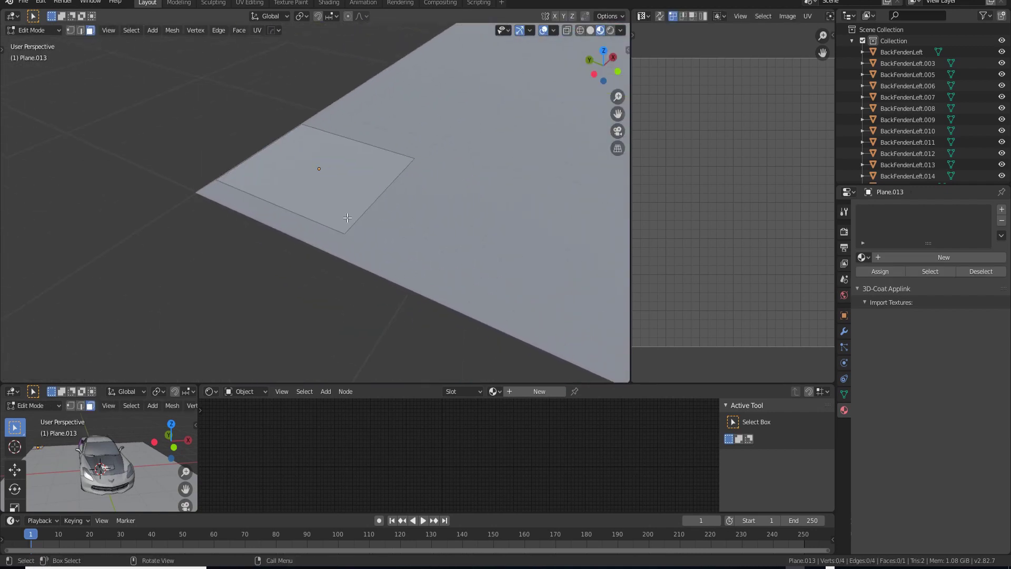
pyautogui.click(348, 217)
pyautogui.press('e')
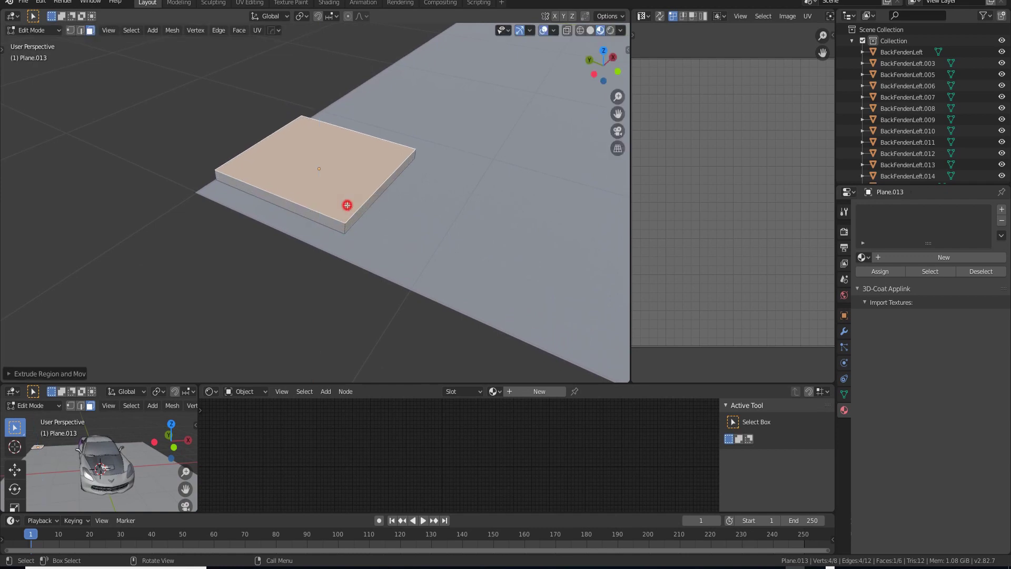
pyautogui.click(346, 205)
pyautogui.press('s')
pyautogui.click(409, 206)
pyautogui.scroll(1, 407, 205)
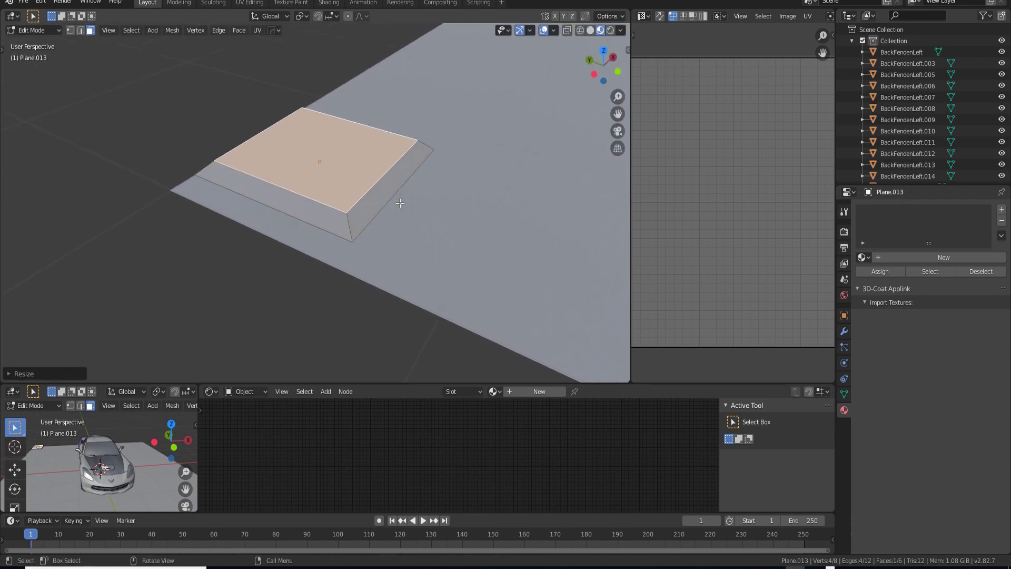
pyautogui.press('Tab')
# Step: Deselect everything and orbit around the new block and the car
pyautogui.click(226, 287)
pyautogui.scroll(-5, 340, 271)
pyautogui.moveTo(341, 272); pyautogui.dragTo(362, 271, button='middle')
pyautogui.scroll(-4, 362, 270)
pyautogui.keyDown('shift'); pyautogui.moveTo(549, 265); pyautogui.dragTo(504, 265, button='middle'); pyautogui.keyUp('shift')
pyautogui.moveTo(421, 254); pyautogui.dragTo(540, 140, button='middle')
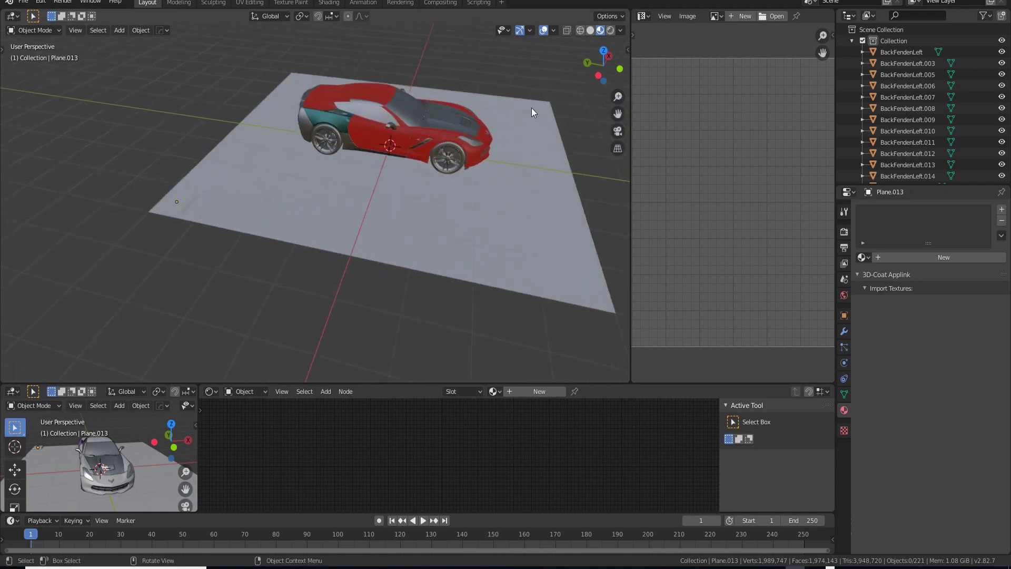
# Step: In top view, duplicate the block tile along X and place the copy beside the first
pyautogui.keyDown('shift'); pyautogui.moveTo(296, 215); pyautogui.dragTo(334, 226, button='middle'); pyautogui.keyUp('shift')
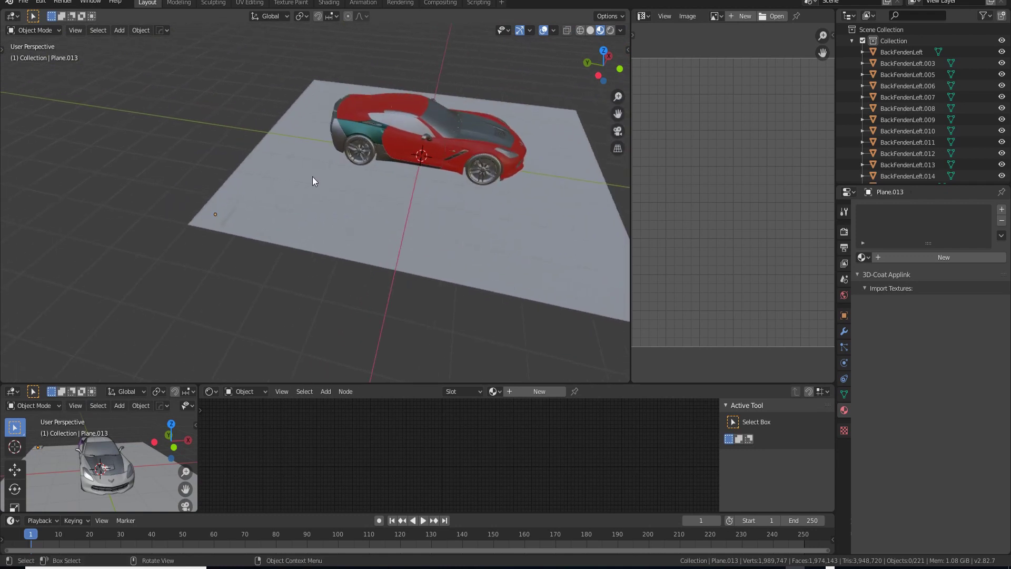
pyautogui.scroll(2, 151, 232)
pyautogui.click(150, 232)
pyautogui.scroll(-3, 440, 215)
pyautogui.moveTo(440, 215); pyautogui.dragTo(367, 245, button='middle')
pyautogui.press('KP_7')
pyautogui.scroll(3, 287, 217)
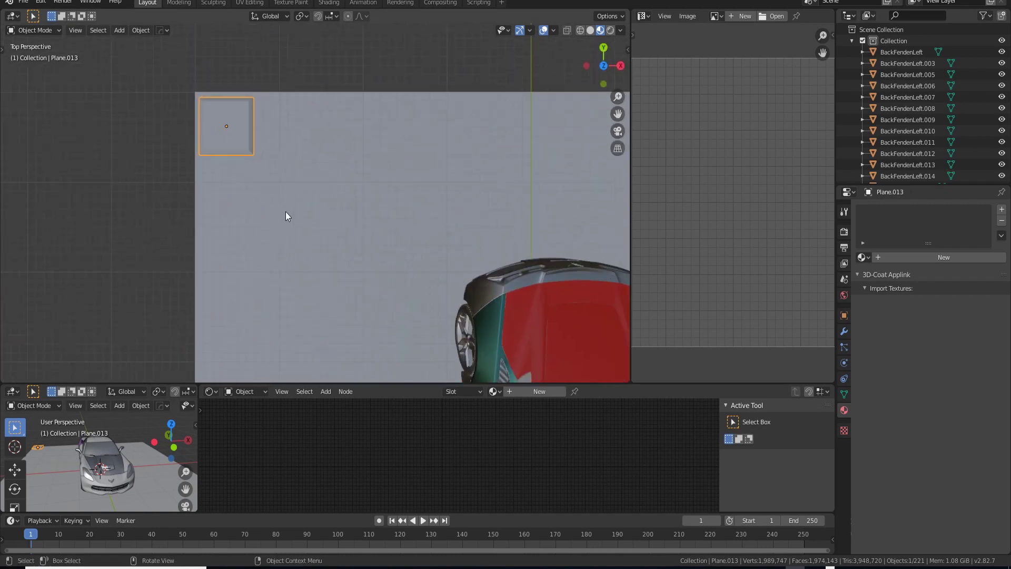
pyautogui.hotkey('shift', 'd')
pyautogui.press('x')
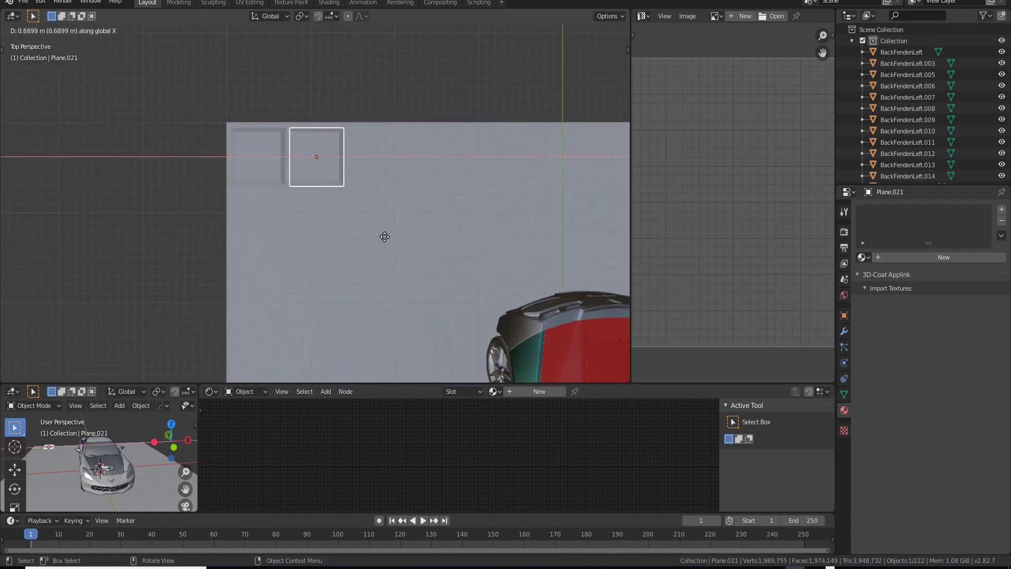
pyautogui.click(383, 237)
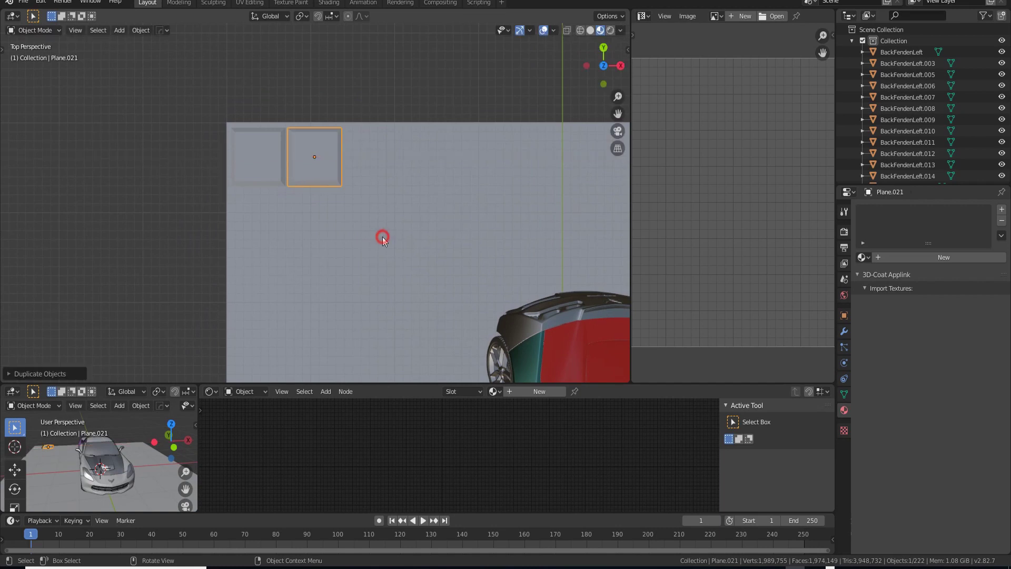
# Step: Repeat the duplicate to add three and then five more tiles along the edge row
pyautogui.scroll(-4, 321, 255)
pyautogui.moveTo(321, 255); pyautogui.dragTo(394, 242, button='middle')
pyautogui.keyDown('shift'); pyautogui.moveTo(400, 234); pyautogui.dragTo(363, 229, button='middle'); pyautogui.keyUp('shift')
pyautogui.scroll(2, 399, 245)
pyautogui.hotkey('shift', 'r')
pyautogui.hotkey('shift', 'r')
pyautogui.hotkey('shift', 'r')
pyautogui.hotkey('shift', 'r')
pyautogui.hotkey('shift', 'r')
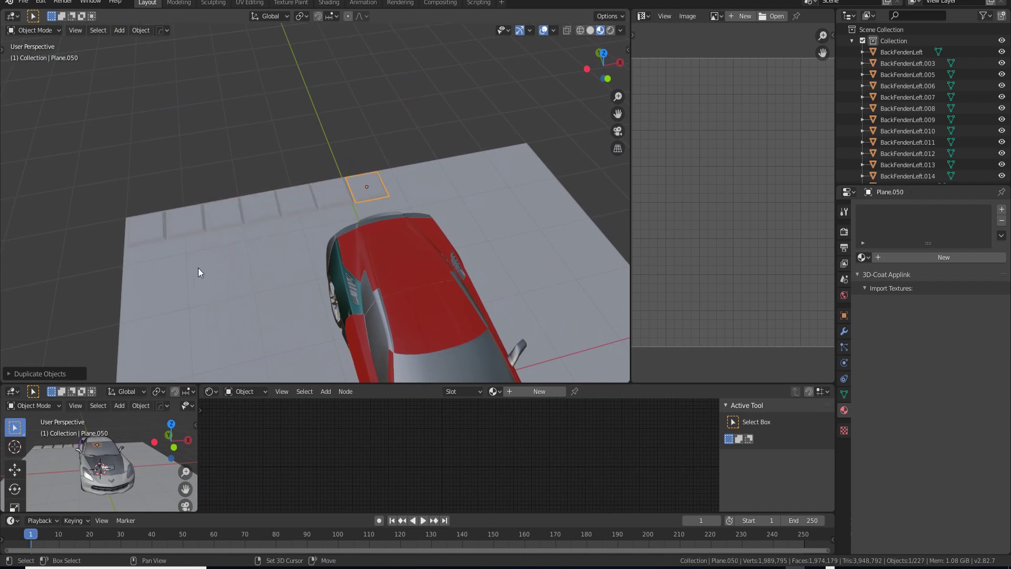
pyautogui.hotkey('shift', 'r')
pyautogui.hotkey('shift', 'r')
pyautogui.hotkey('shift', 'r')
pyautogui.hotkey('shift', 'r')
pyautogui.hotkey('shift', 'r')
pyautogui.moveTo(519, 249); pyautogui.dragTo(368, 239, button='middle')
pyautogui.scroll(-3, 343, 255)
pyautogui.scroll(4, 342, 255)
pyautogui.moveTo(320, 271); pyautogui.dragTo(410, 279, button='middle')
pyautogui.scroll(3, 242, 273)
# Step: Select the corner tile and the remaining edge tiles to gather the full 12-tile row
pyautogui.moveTo(242, 277)
pyautogui.mouseDown(button='middle')
pyautogui.moveTo(426, 242)
pyautogui.moveTo(329, 258)
pyautogui.moveTo(449, 226)
pyautogui.moveTo(310, 291)
pyautogui.moveTo(349, 261)
pyautogui.moveTo(232, 286)
pyautogui.mouseUp(button='middle')
pyautogui.scroll(-2, 316, 255)
pyautogui.moveTo(340, 241); pyautogui.dragTo(296, 259, button='middle')
pyautogui.click(333, 186)
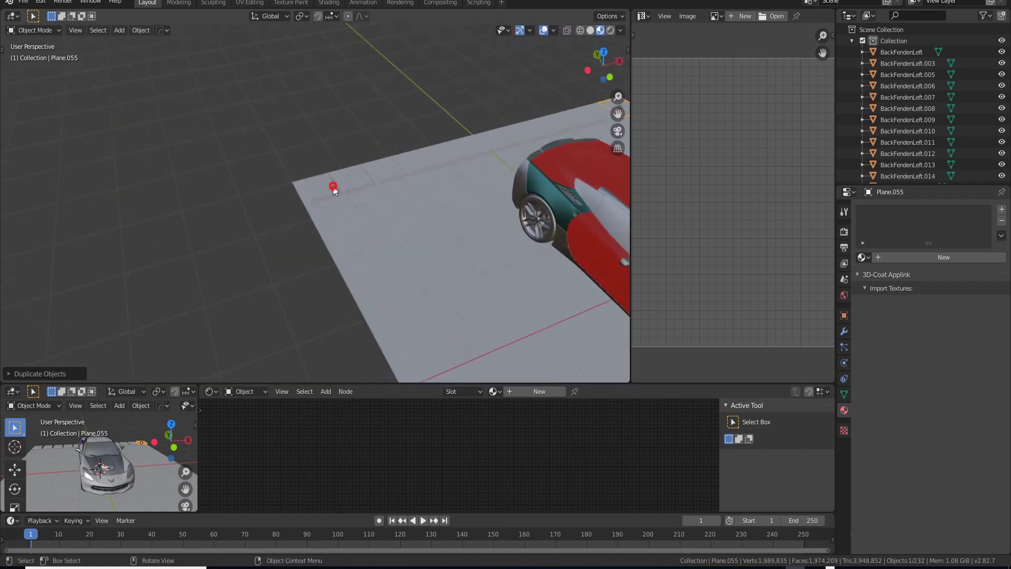
pyautogui.click(333, 187)
pyautogui.moveTo(422, 221); pyautogui.dragTo(286, 269, button='middle')
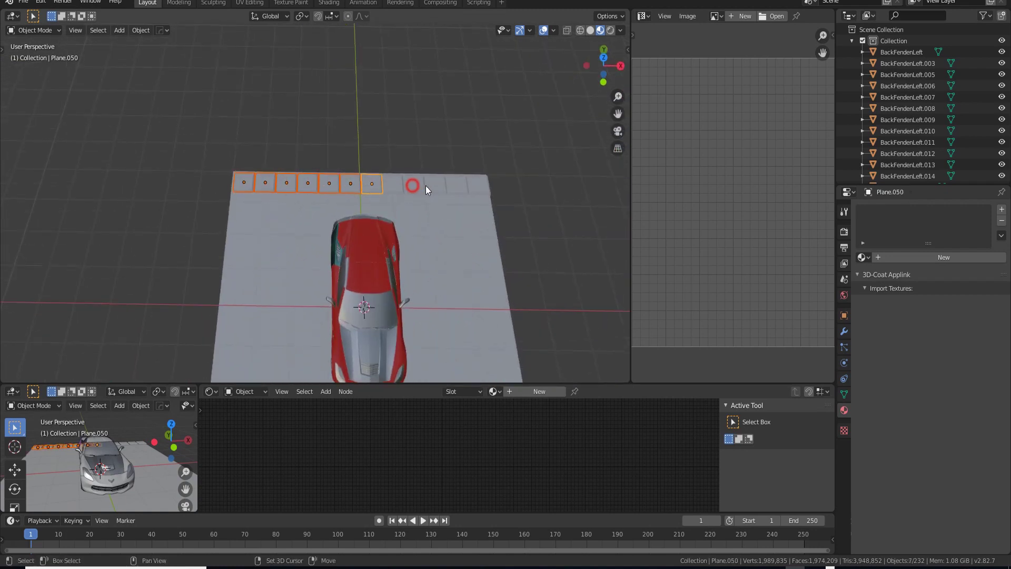
pyautogui.keyDown('shift'); pyautogui.click(459, 186); pyautogui.keyUp('shift')
pyautogui.keyDown('shift'); pyautogui.click(479, 187); pyautogui.keyUp('shift')
pyautogui.keyDown('shift'); pyautogui.click(397, 185); pyautogui.keyUp('shift')
pyautogui.moveTo(289, 283); pyautogui.dragTo(345, 263, button='middle')
pyautogui.scroll(-1, 425, 261)
pyautogui.scroll(4, 362, 252)
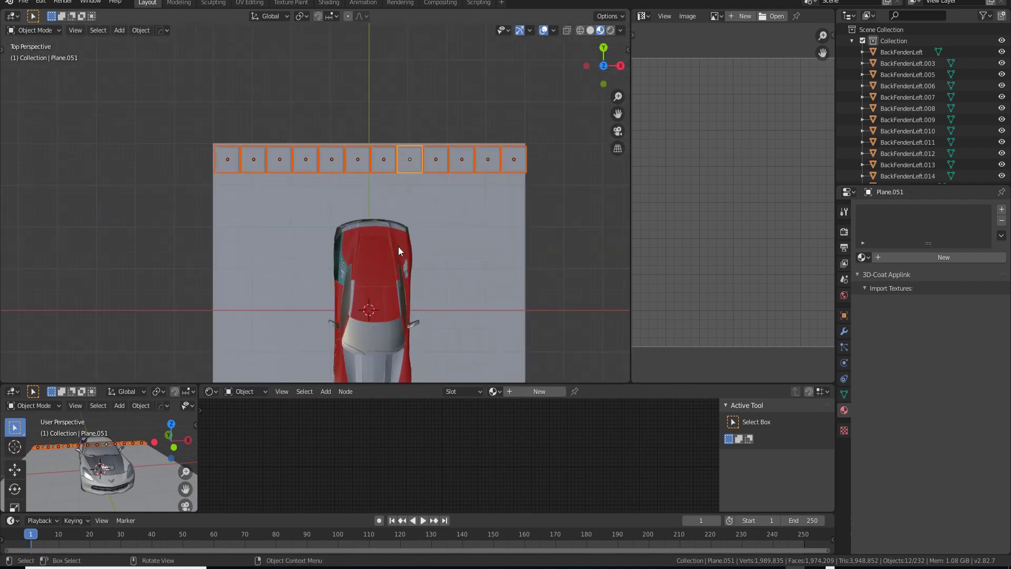
# Step: Duplicate the 12-tile row along Y just below the first, then repeat four more times
pyautogui.hotkey('shift', 'd')
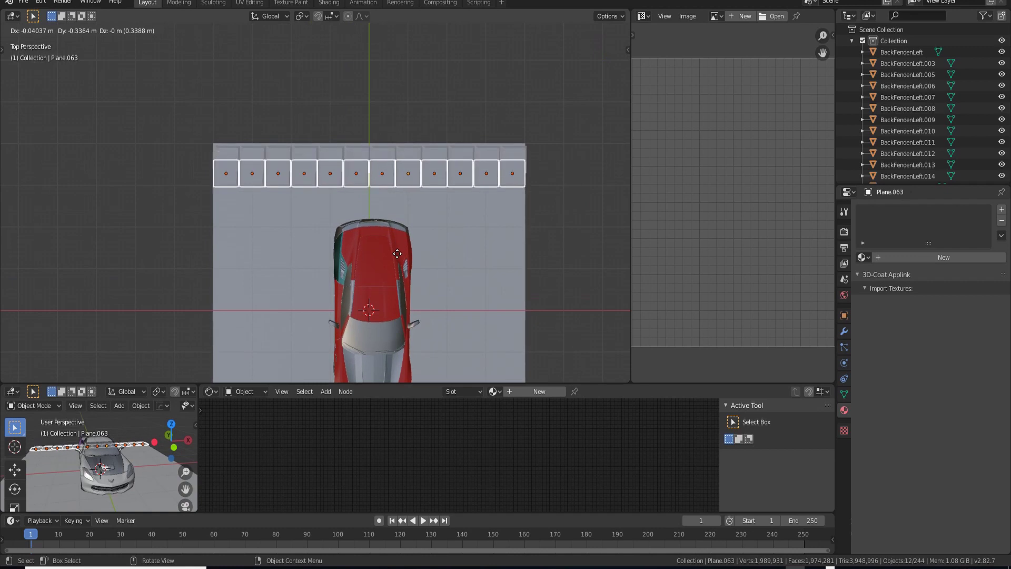
pyautogui.press('y')
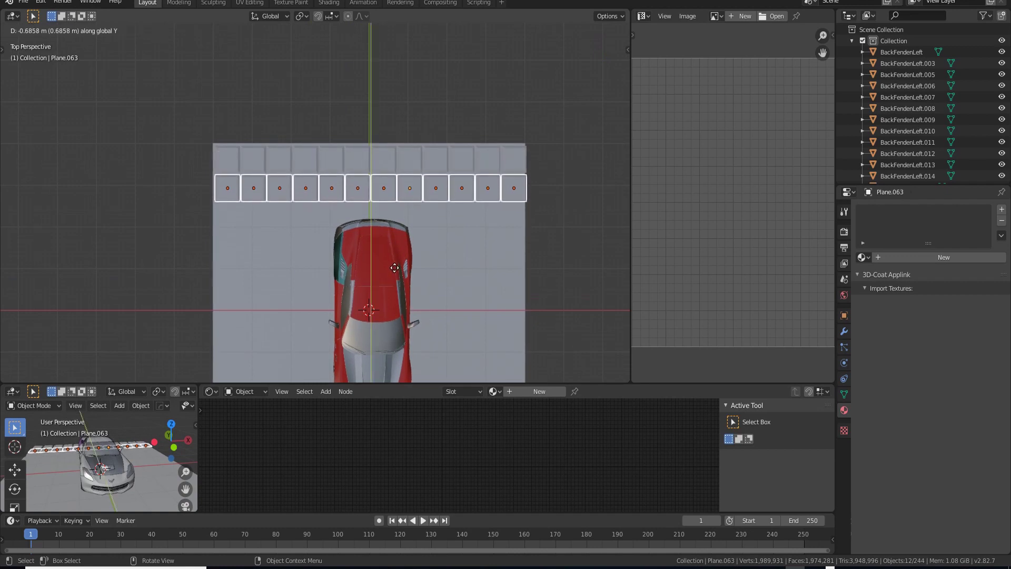
pyautogui.click(394, 267)
pyautogui.scroll(-2, 428, 285)
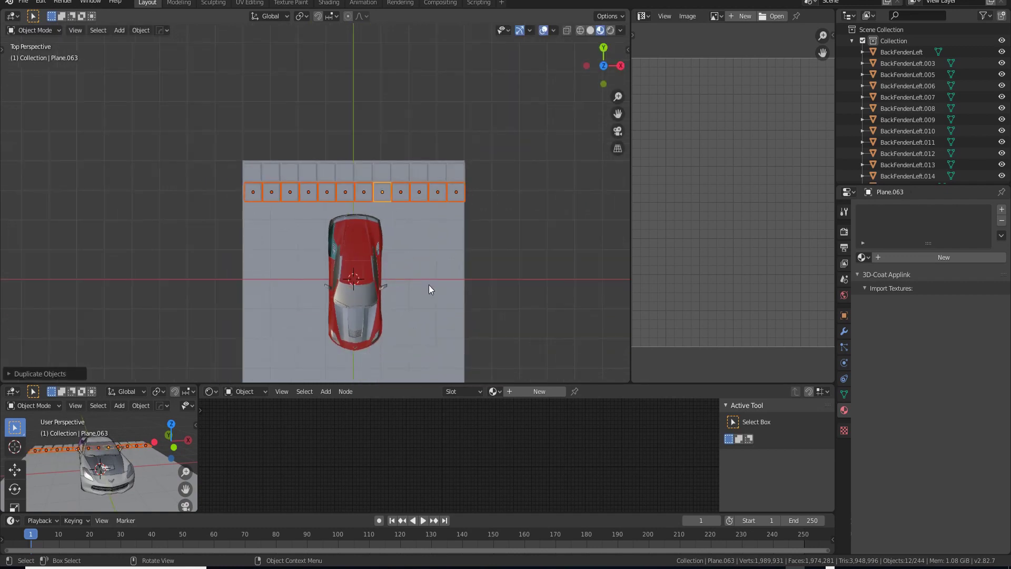
pyautogui.hotkey('shift', 'r')
pyautogui.hotkey('shift', 'r')
pyautogui.hotkey('shift', 'r')
pyautogui.hotkey('shift', 'r')
pyautogui.hotkey('shift', 'r')
pyautogui.hotkey('shift', 'r')
pyautogui.hotkey('shift', 'r')
pyautogui.hotkey('shift', 'r')
pyautogui.hotkey('shift', 'r')
pyautogui.moveTo(429, 282); pyautogui.dragTo(447, 219, button='middle')
pyautogui.click(280, 328)
pyautogui.scroll(4, 337, 305)
pyautogui.moveTo(350, 302); pyautogui.dragTo(406, 259, button='middle')
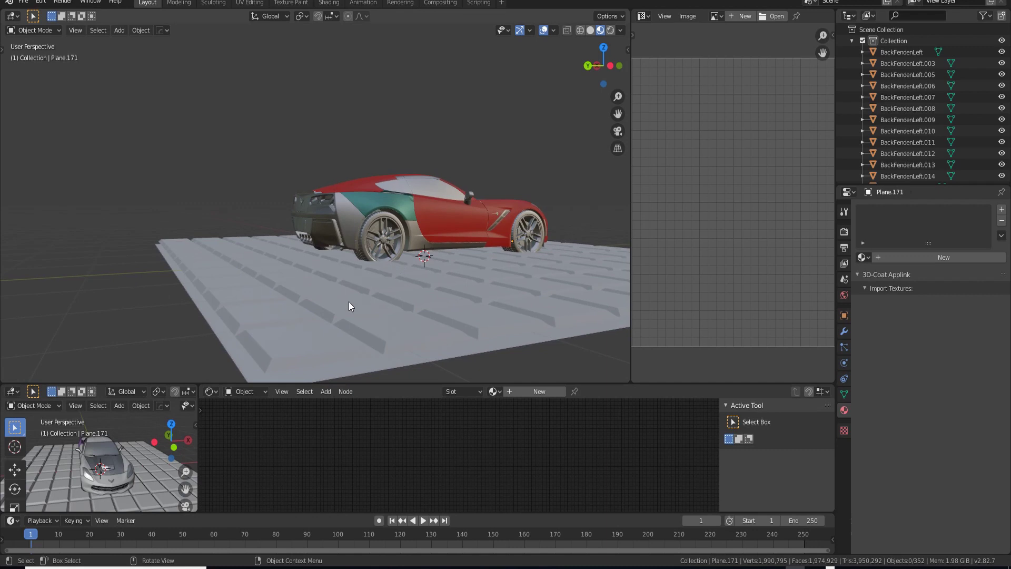
pyautogui.moveTo(348, 302); pyautogui.dragTo(411, 303, button='middle')
pyautogui.moveTo(378, 266); pyautogui.dragTo(349, 284, button='middle')
pyautogui.scroll(4, 353, 283)
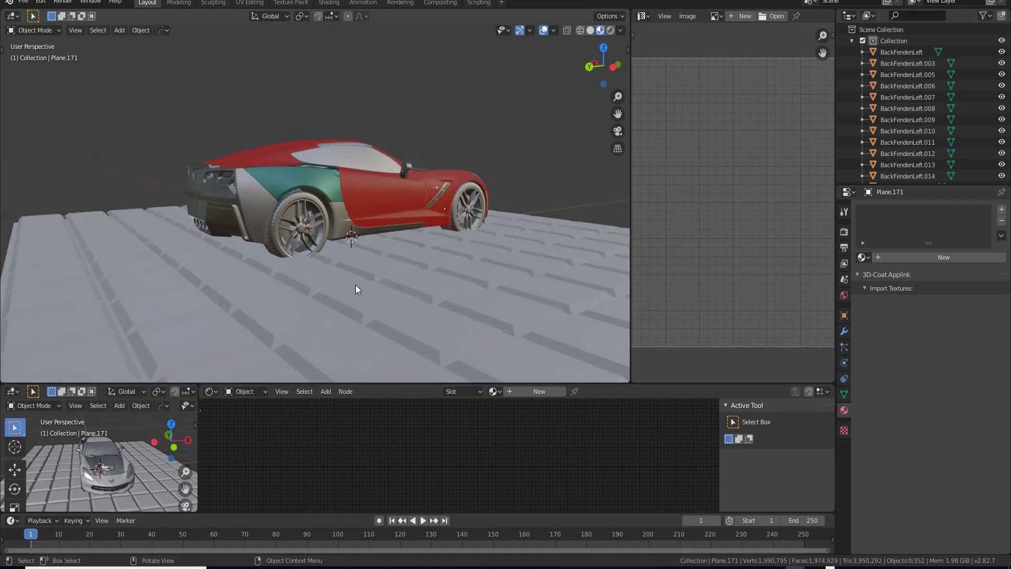
pyautogui.scroll(-4, 353, 285)
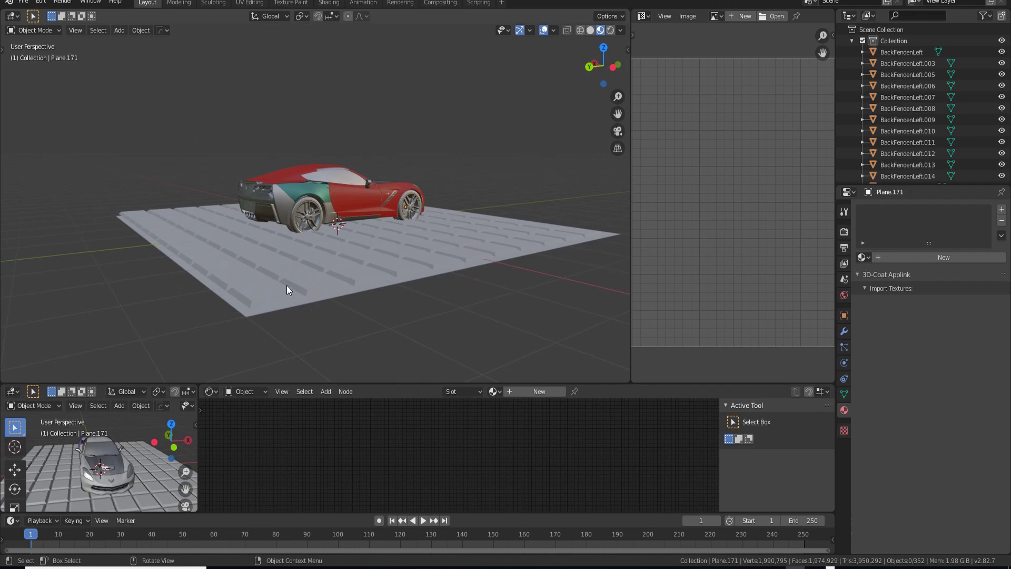
pyautogui.scroll(-2, 286, 287)
pyautogui.scroll(-3, 348, 261)
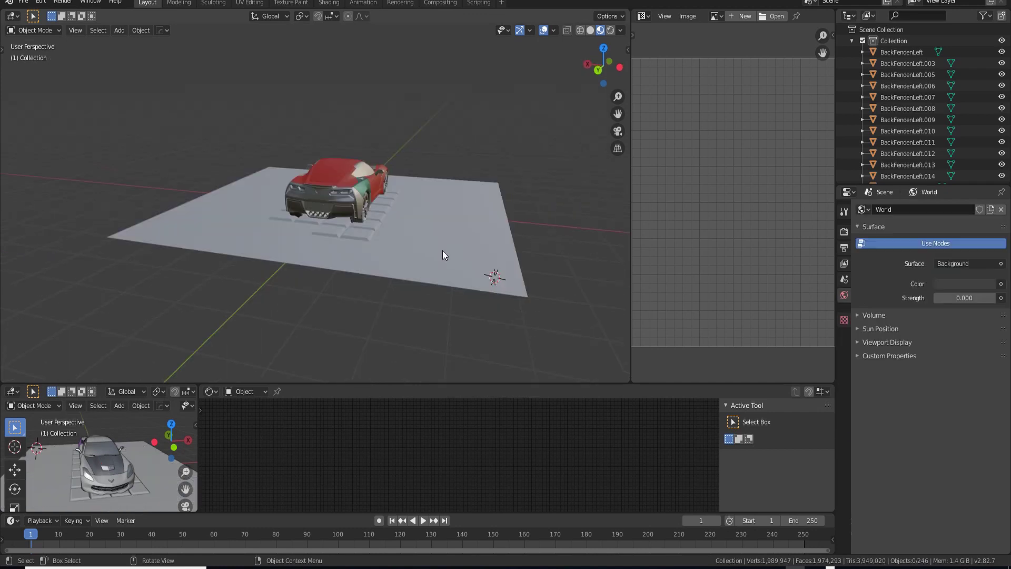
pyautogui.scroll(3, 443, 251)
pyautogui.moveTo(443, 251); pyautogui.dragTo(343, 250, button='middle')
pyautogui.scroll(-2, 386, 256)
pyautogui.scroll(4, 390, 257)
pyautogui.scroll(-4, 343, 249)
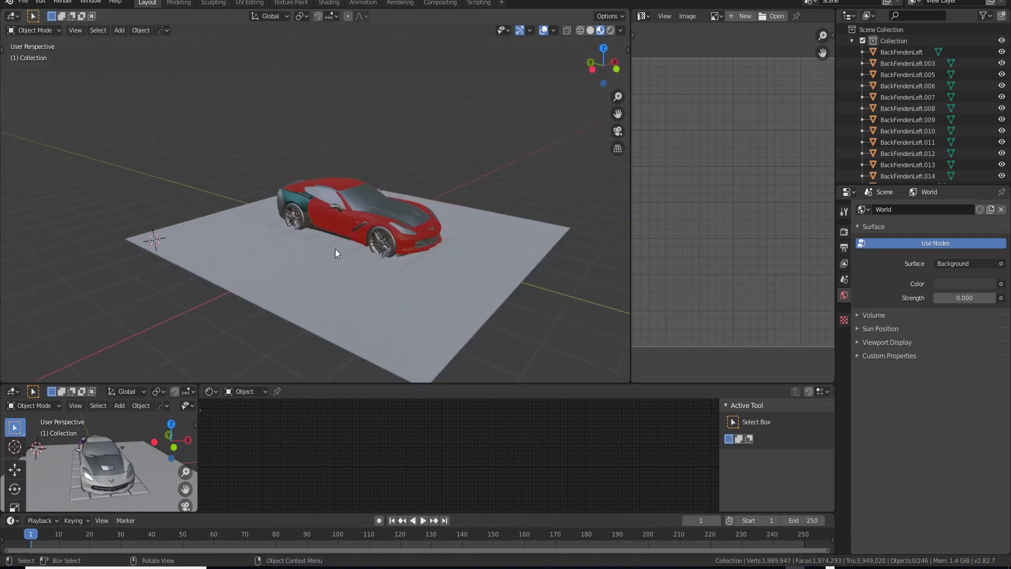
pyautogui.keyDown('shift'); pyautogui.moveTo(281, 246); pyautogui.dragTo(435, 282, button='middle'); pyautogui.keyUp('shift')
pyautogui.scroll(3, 378, 245)
pyautogui.scroll(-3, 378, 246)
pyautogui.scroll(-3, 299, 236)
pyautogui.scroll(3, 435, 283)
pyautogui.keyDown('shift'); pyautogui.moveTo(474, 312); pyautogui.dragTo(284, 205, button='middle'); pyautogui.keyUp('shift')
pyautogui.scroll(2, 286, 202)
# Step: Add a cylinder, shrink it, stretch it tall along Z, and raise its base onto the plane
pyautogui.hotkey('shift', 'a')
pyautogui.moveTo(288, 200)
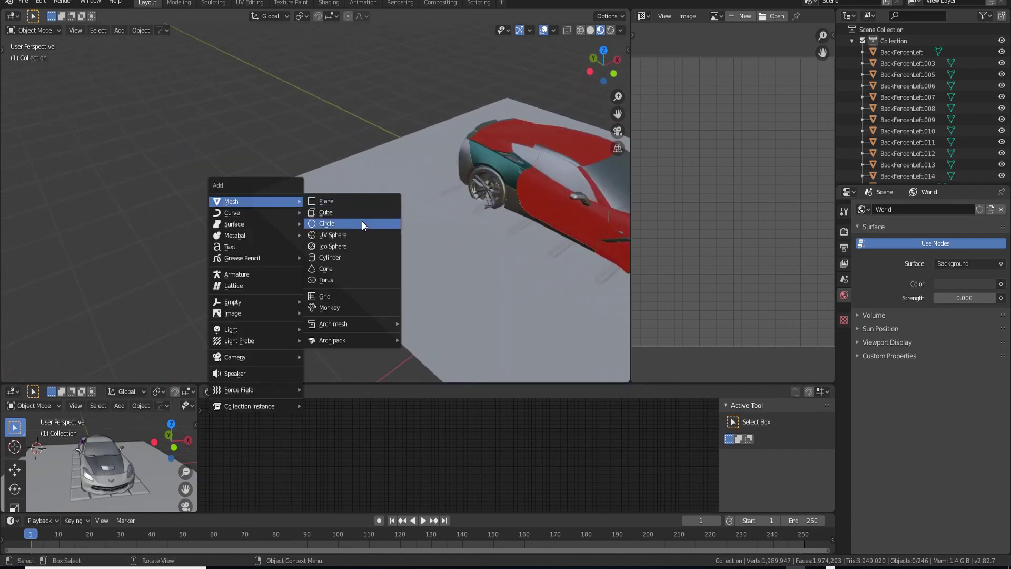
pyautogui.click(354, 258)
pyautogui.press('s')
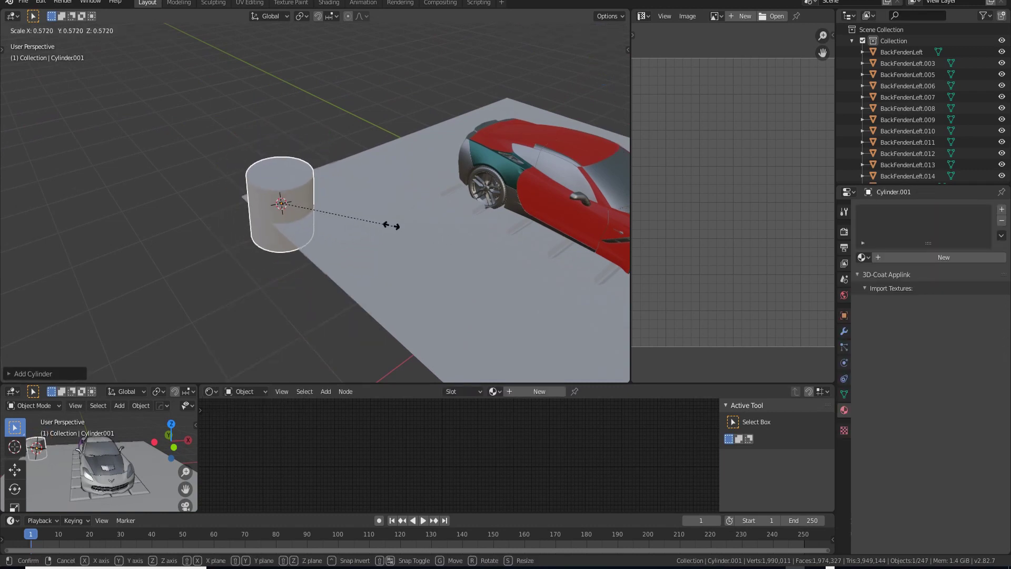
pyautogui.click(362, 216)
pyautogui.moveTo(366, 218); pyautogui.dragTo(355, 204, button='middle')
pyautogui.press('s')
pyautogui.press('z')
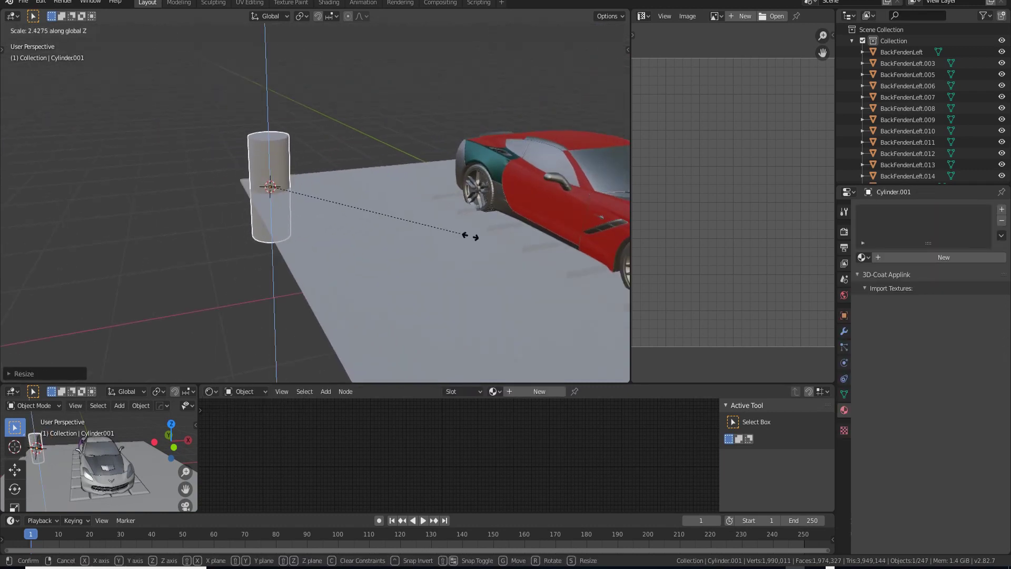
pyautogui.click(219, 300)
pyautogui.press('g')
pyautogui.press('z')
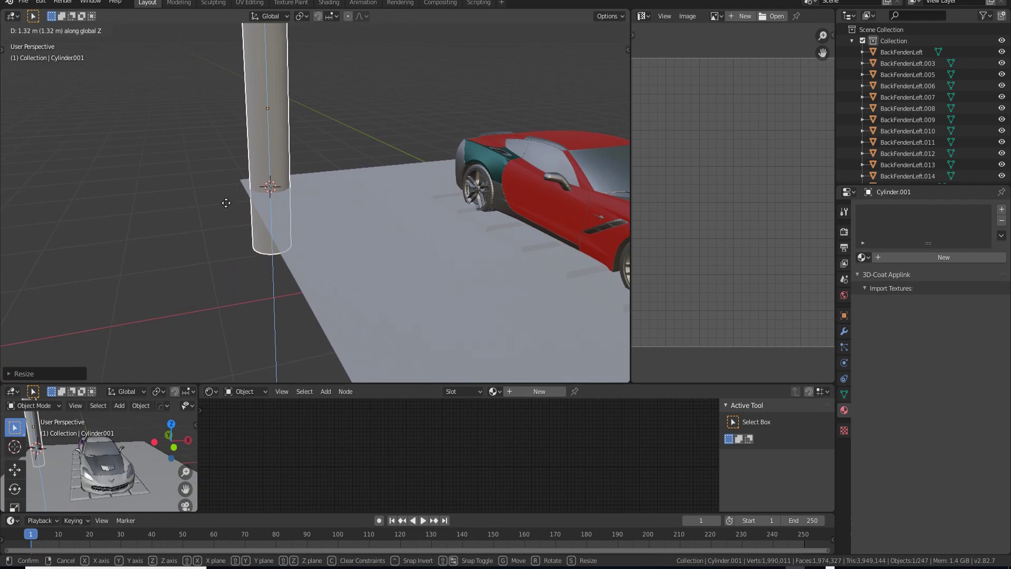
pyautogui.click(198, 262)
# Step: Duplicate the pillar twice with Shift+D, placing copies at the far right and lower right corners
pyautogui.scroll(-4, 298, 270)
pyautogui.moveTo(299, 270); pyautogui.dragTo(376, 189, button='middle')
pyautogui.keyDown('alt'); pyautogui.moveTo(297, 197); pyautogui.dragTo(299, 226, button='middle'); pyautogui.keyUp('alt')
pyautogui.click(277, 130)
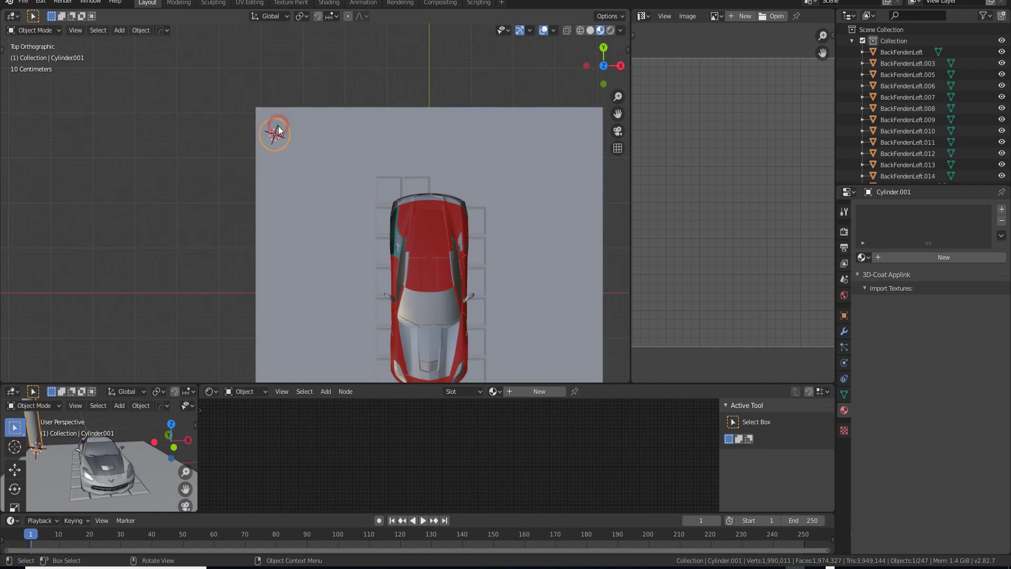
pyautogui.keyDown('shift'); pyautogui.moveTo(410, 191); pyautogui.dragTo(407, 192, button='middle'); pyautogui.keyUp('shift')
pyautogui.hotkey('shift', 'd')
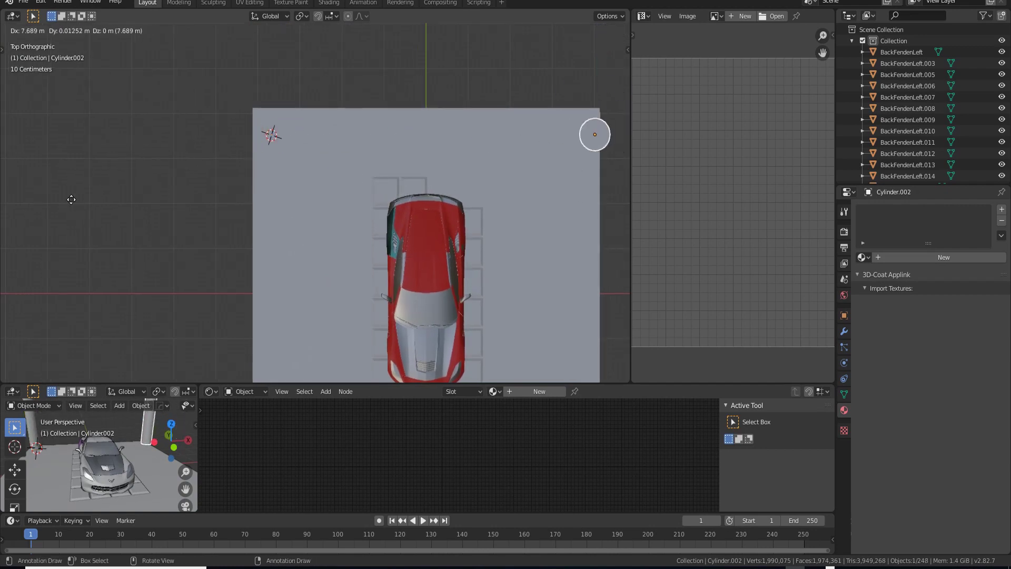
pyautogui.click(77, 198)
pyautogui.scroll(-3, 276, 216)
pyautogui.hotkey('shift', 'd')
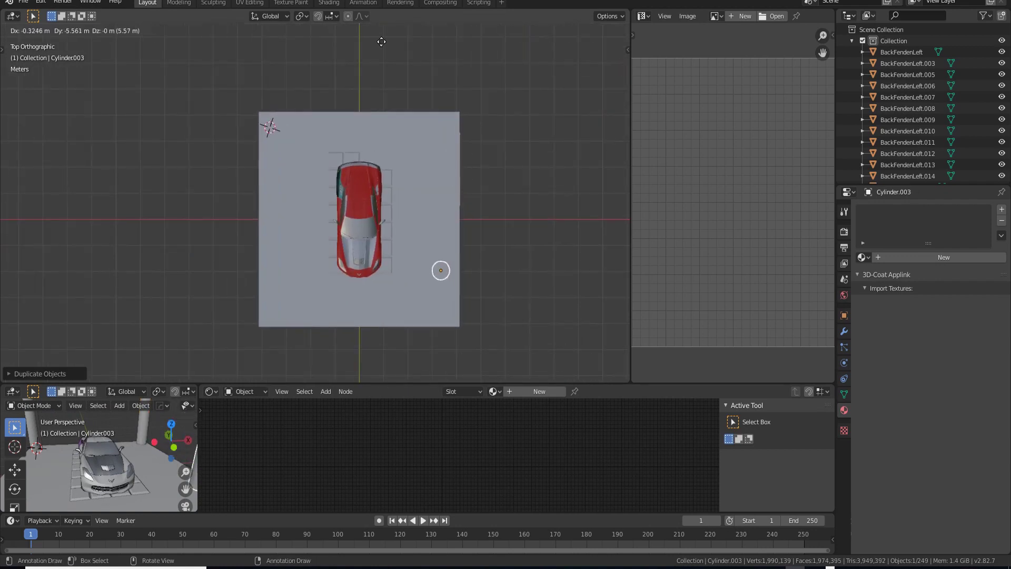
pyautogui.click(392, 64)
pyautogui.moveTo(390, 169); pyautogui.dragTo(427, 150, button='middle')
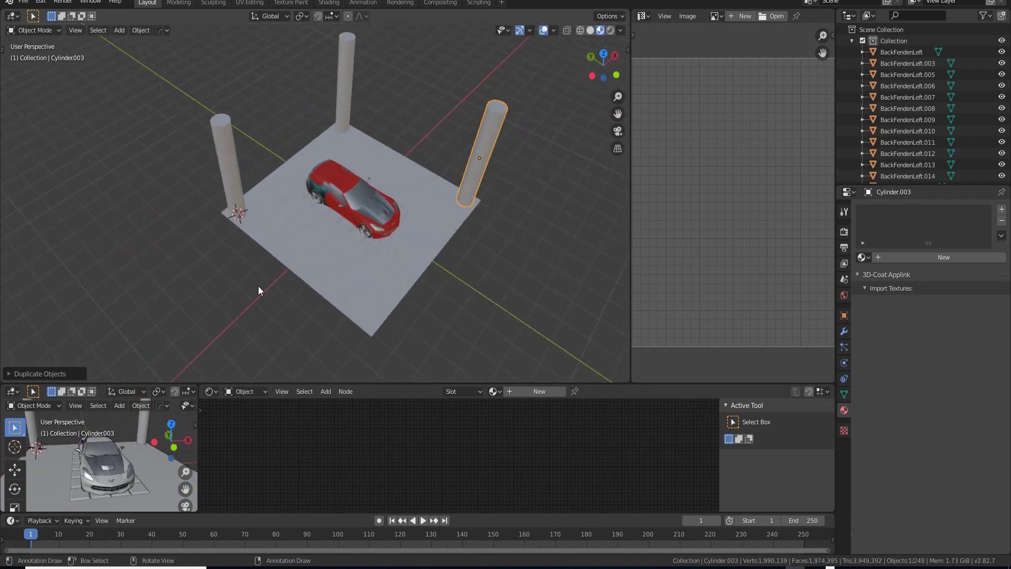
pyautogui.click(216, 310)
pyautogui.moveTo(332, 240); pyautogui.dragTo(351, 200, button='middle')
# Step: Put the left pillar in Edit Mode and add two loop cuts near its top and bottom
pyautogui.click(270, 186)
pyautogui.press('Tab')
pyautogui.scroll(4, 327, 194)
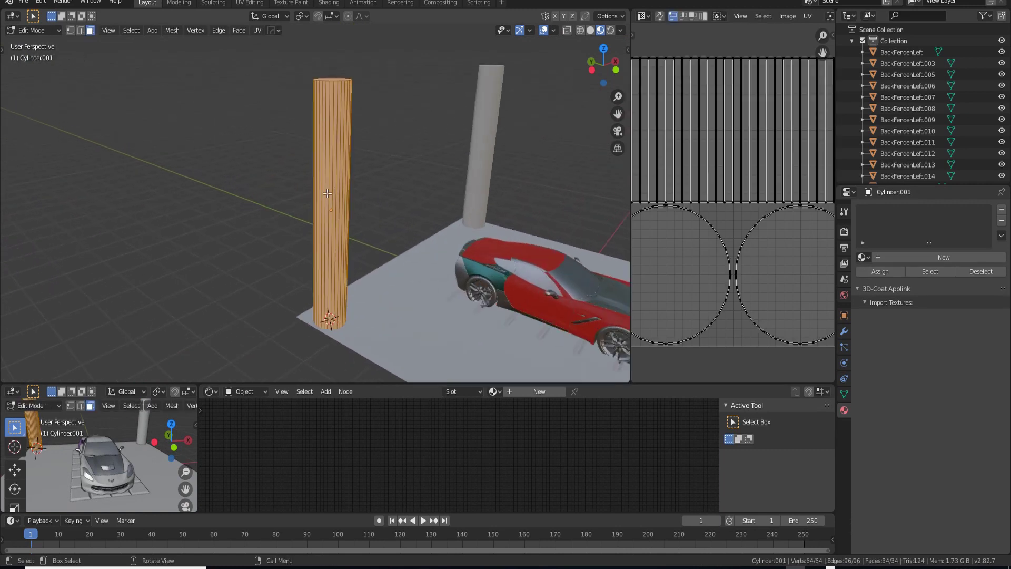
pyautogui.hotkey('ctrl', 'r')
pyautogui.click(341, 139)
pyautogui.click(350, 377)
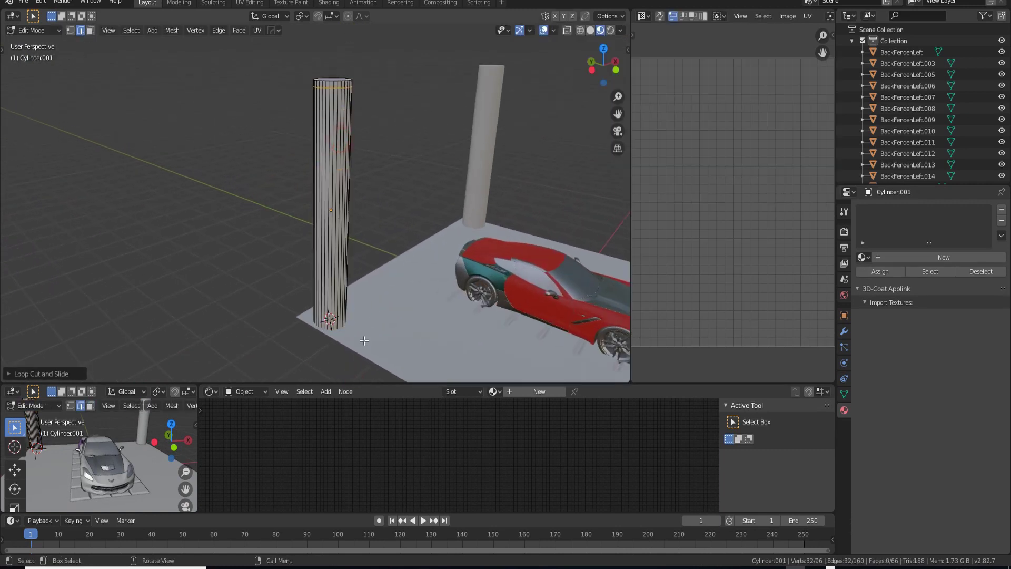
pyautogui.hotkey('ctrl', 'r')
pyautogui.click(337, 305)
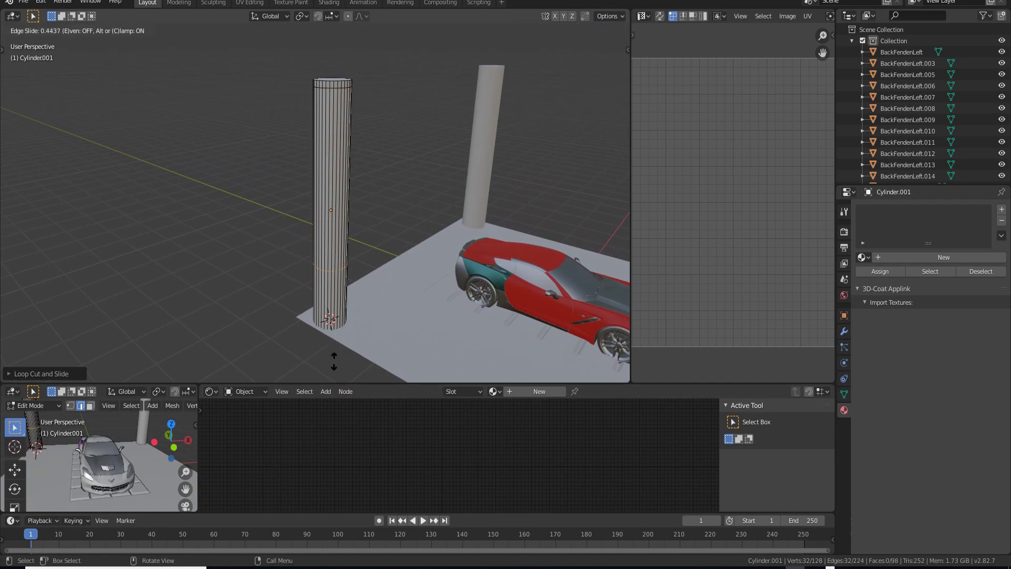
pyautogui.click(331, 66)
# Step: Select the top and bottom rings of faces in face select mode
pyautogui.moveTo(411, 158); pyautogui.dragTo(402, 163, button='middle')
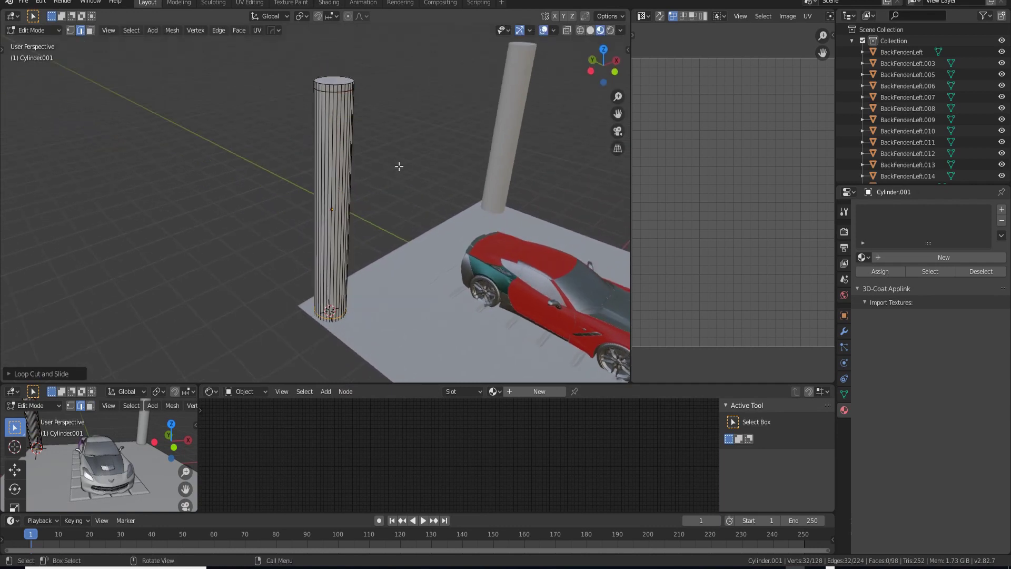
pyautogui.press('3')
pyautogui.keyDown('alt'); pyautogui.click(333, 88); pyautogui.keyUp('alt')
pyautogui.keyDown('alt'); pyautogui.keyDown('shift'); pyautogui.click(330, 320); pyautogui.keyUp('shift'); pyautogui.keyUp('alt')
pyautogui.moveTo(364, 315); pyautogui.dragTo(278, 120, button='middle')
pyautogui.scroll(1, 397, 259)
pyautogui.scroll(-2, 405, 254)
# Step: Extrude the selected rings, then undo the extrusion
pyautogui.press('e')
pyautogui.click(430, 252)
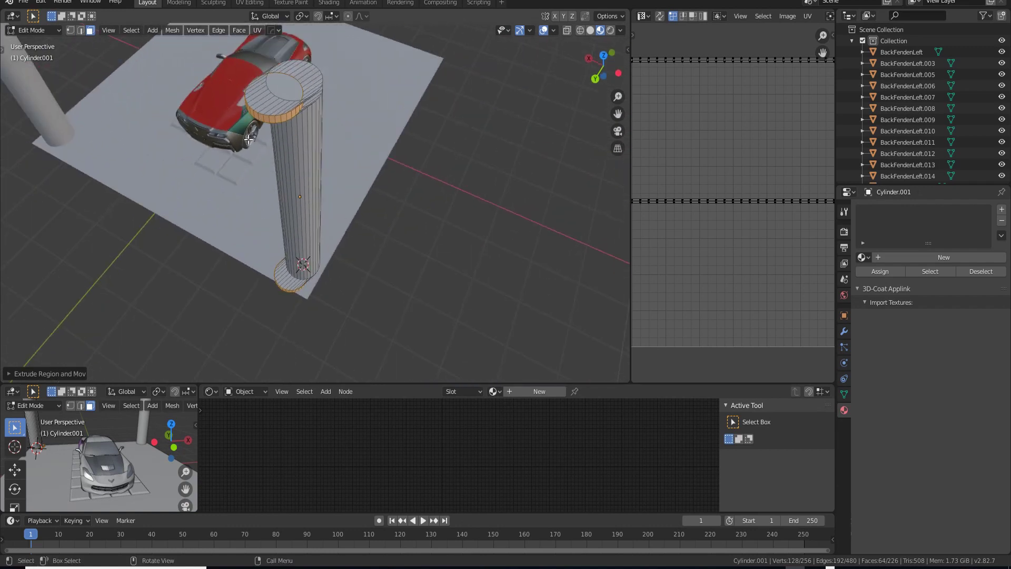
pyautogui.moveTo(377, 151); pyautogui.dragTo(321, 124, button='middle')
pyautogui.hotkey('ctrl', 'z')
pyautogui.moveTo(403, 152); pyautogui.dragTo(384, 163, button='middle')
# Step: Extrude and scale the rings again, then cancel and undo, and bring up Alt+E extrude options
pyautogui.press('e')
pyautogui.press('s')
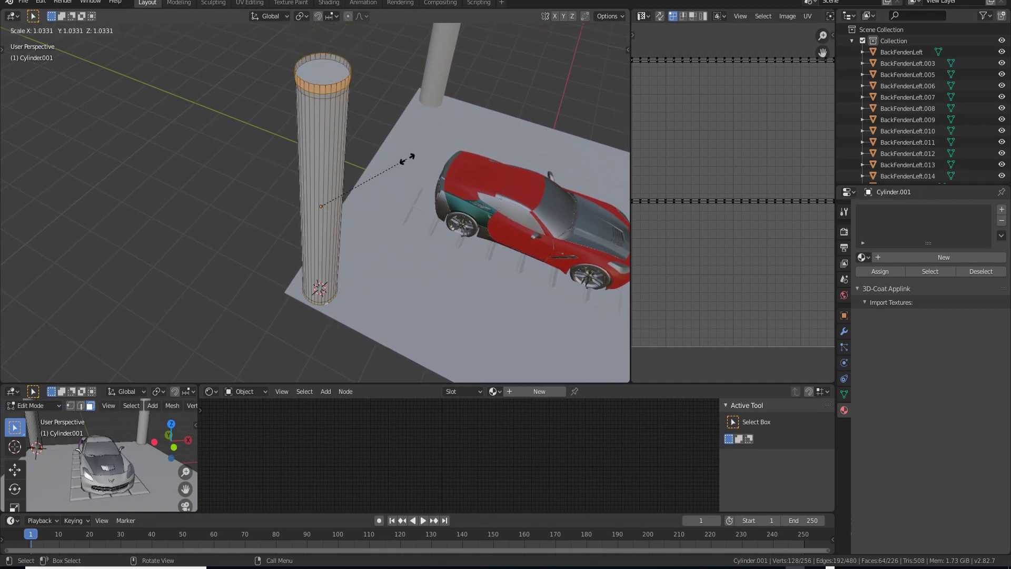
pyautogui.rightClick(411, 159)
pyautogui.moveTo(425, 174); pyautogui.dragTo(363, 163, button='middle')
pyautogui.hotkey('ctrl', 'z')
pyautogui.scroll(-3, 379, 175)
pyautogui.scroll(2, 399, 175)
pyautogui.scroll(-3, 399, 176)
pyautogui.scroll(3, 399, 175)
pyautogui.hotkey('alt', 'e')
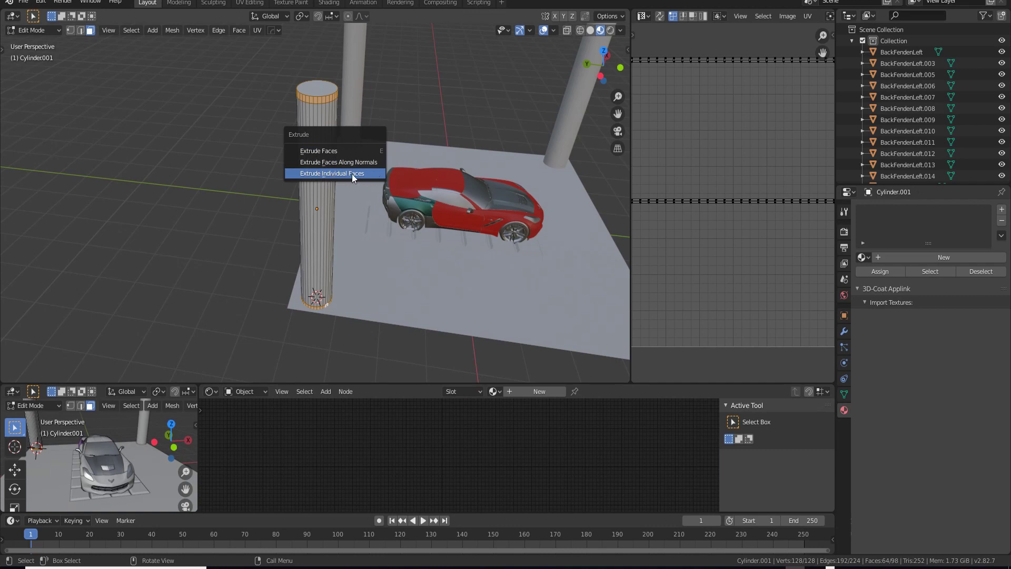
# Step: Try Extrude Individual Faces on the rings, then undo the fin-like result
pyautogui.click(373, 174)
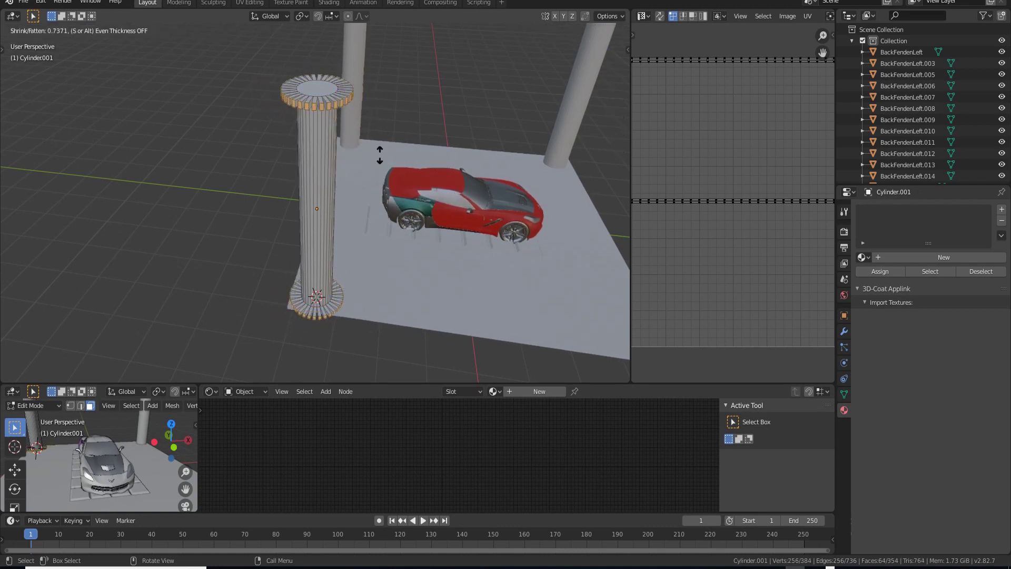
pyautogui.click(373, 138)
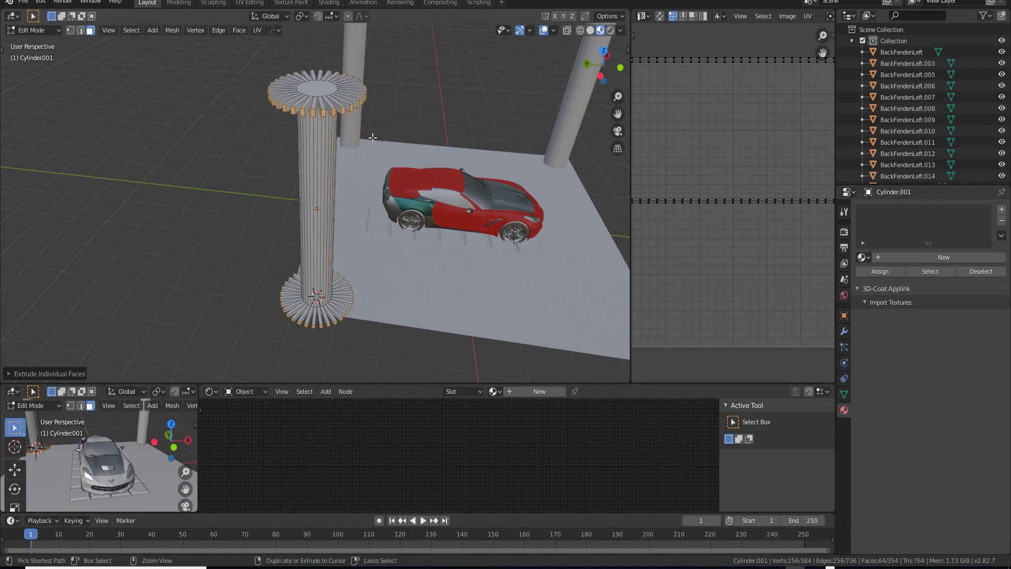
pyautogui.hotkey('ctrl', 'z')
# Step: Extrude the rings along their normals into a wide capital and base, then return to Object Mode
pyautogui.hotkey('alt', 'e')
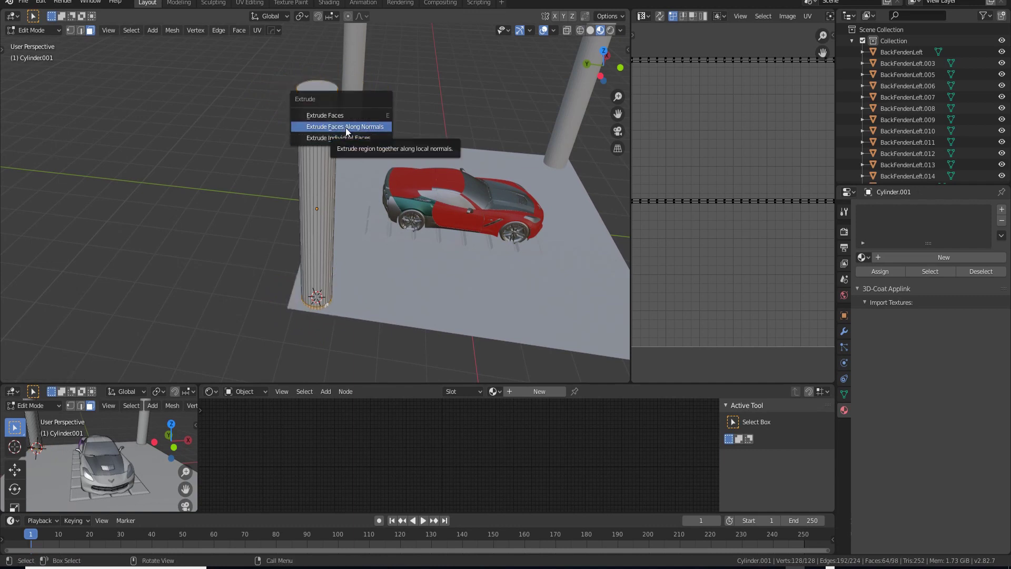
pyautogui.click(381, 125)
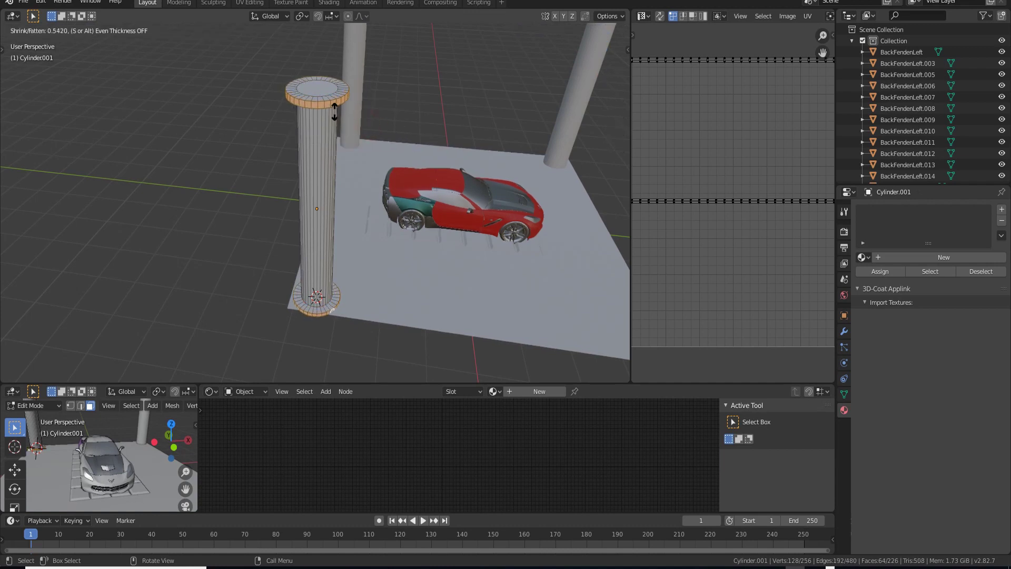
pyautogui.click(330, 106)
pyautogui.moveTo(381, 146); pyautogui.dragTo(262, 138, button='middle')
pyautogui.press('Tab')
pyautogui.click(252, 137)
pyautogui.moveTo(372, 139); pyautogui.dragTo(300, 267, button='middle')
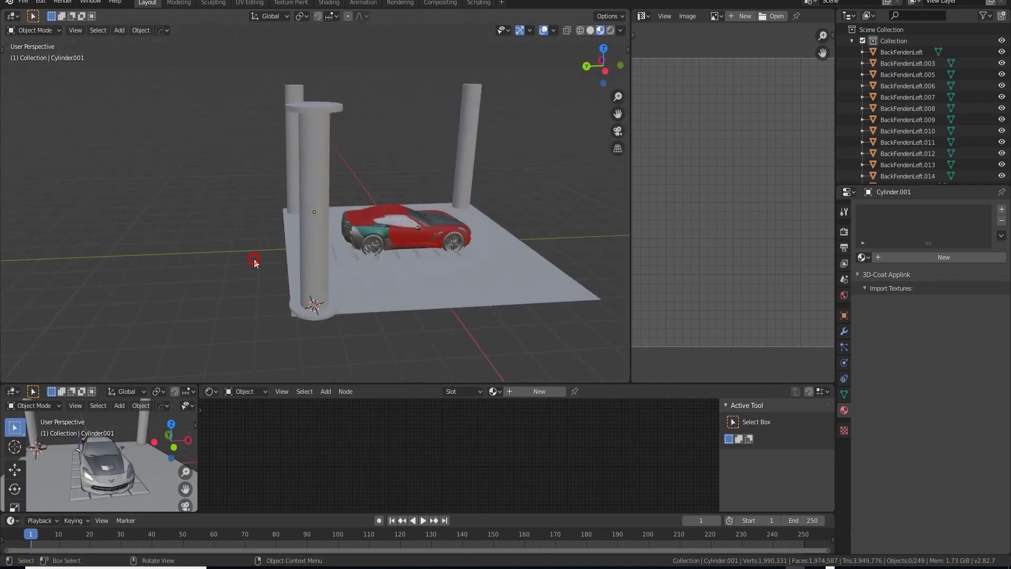
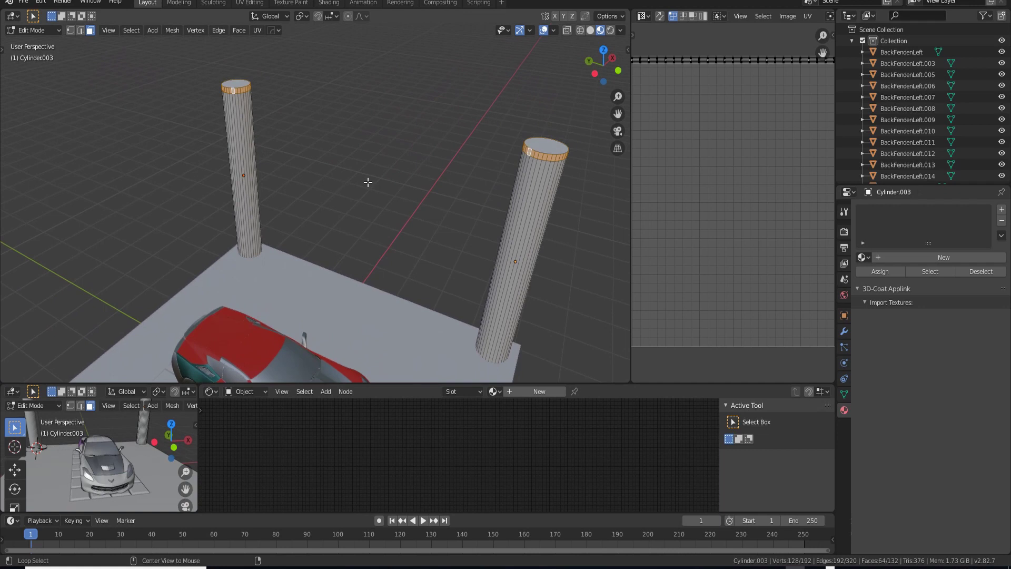
# Step: Try extruding the pillar tops along their normals, then cancel it
pyautogui.hotkey('alt', 'e')
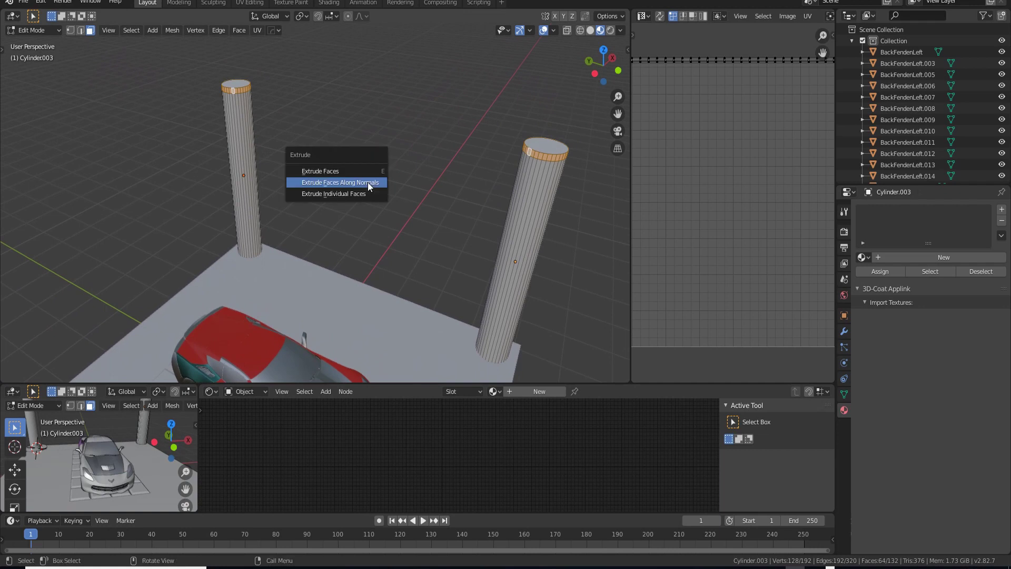
pyautogui.click(367, 183)
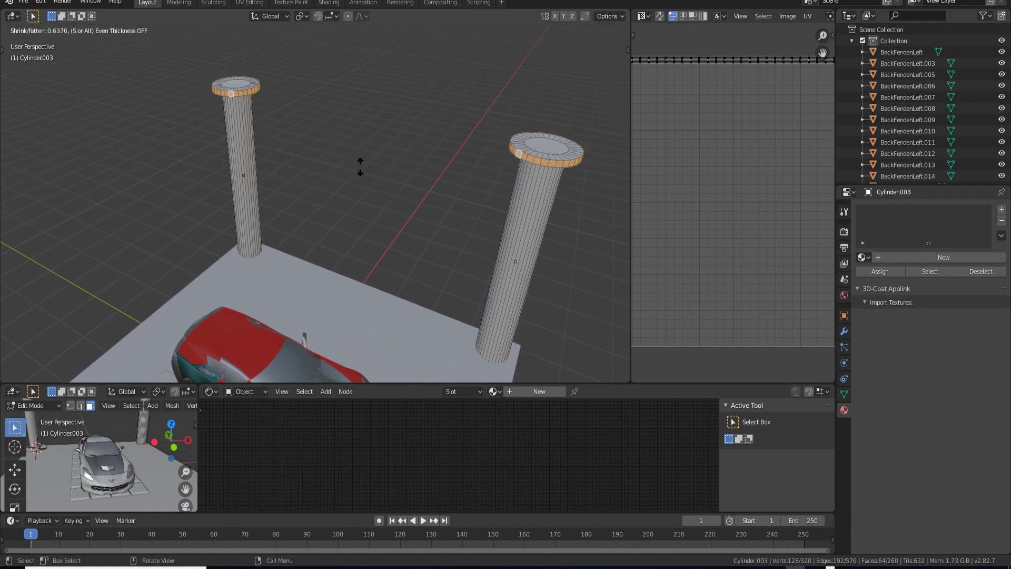
pyautogui.press('Escape')
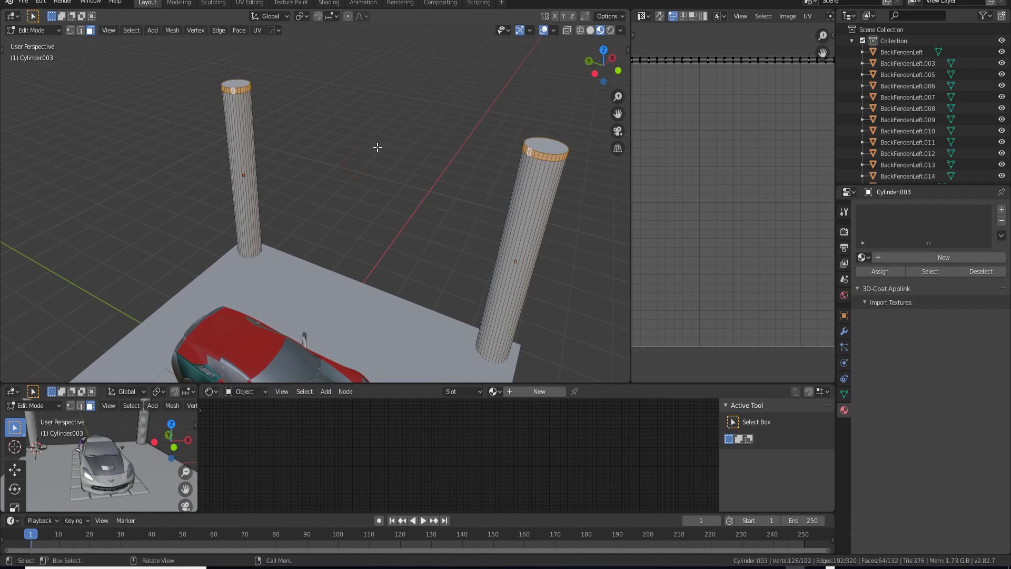
# Step: With Individual Origins pivot, extrude the pillar tops and scale them out about 1.65 into rims
pyautogui.press('.')
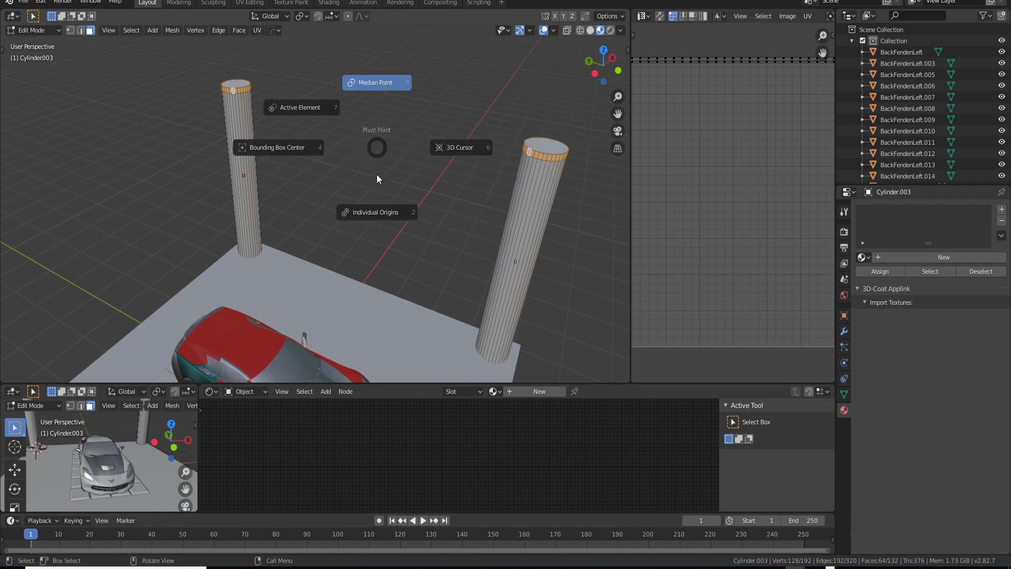
pyautogui.click(384, 209)
pyautogui.moveTo(387, 211); pyautogui.dragTo(352, 223, button='middle')
pyautogui.press('e')
pyautogui.click(392, 177)
pyautogui.scroll(-6, 369, 118)
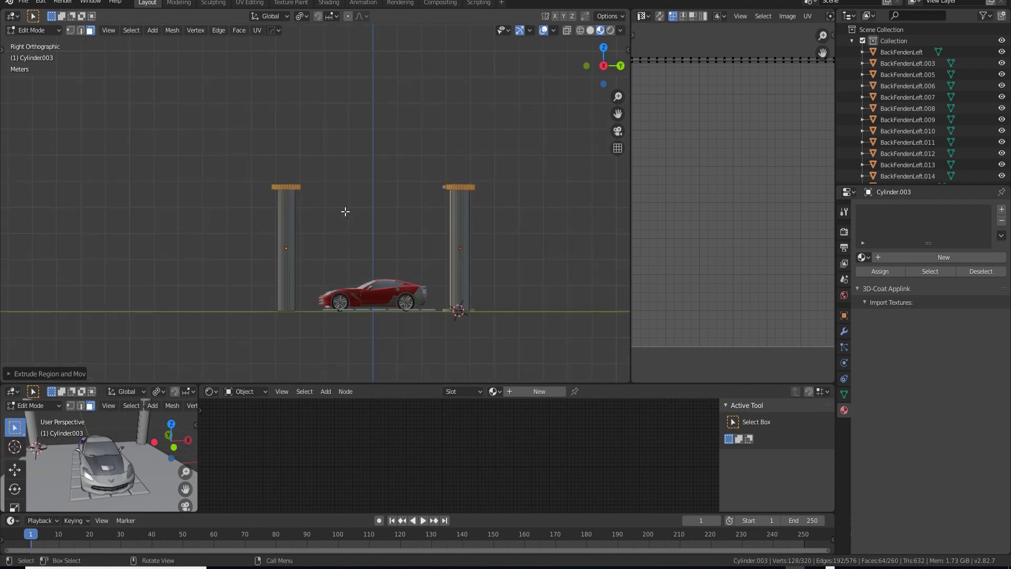
# Step: In X-ray view, scale the rims down along Z twice to thin them
pyautogui.scroll(12, 345, 211)
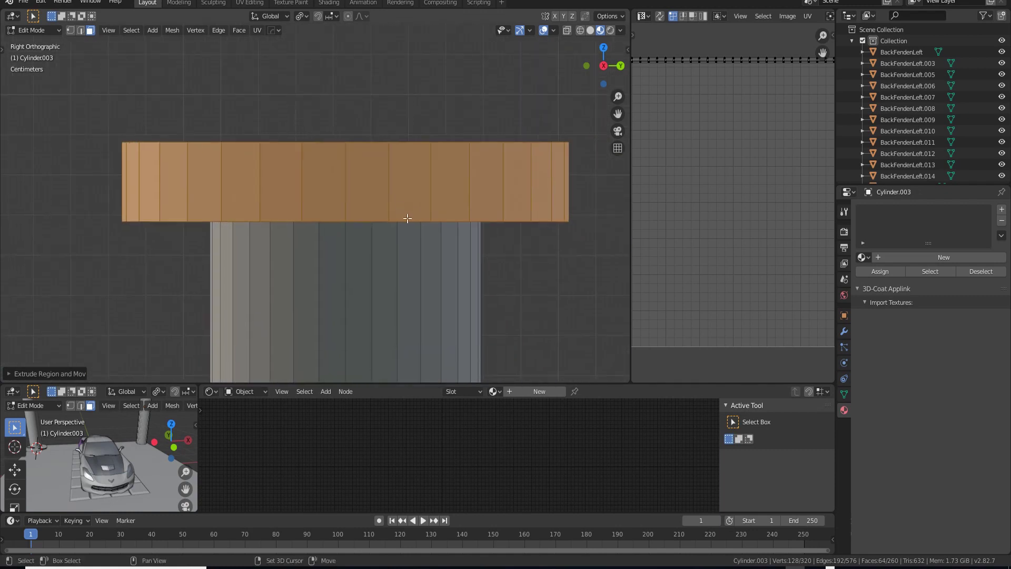
pyautogui.hotkey('alt', 'z')
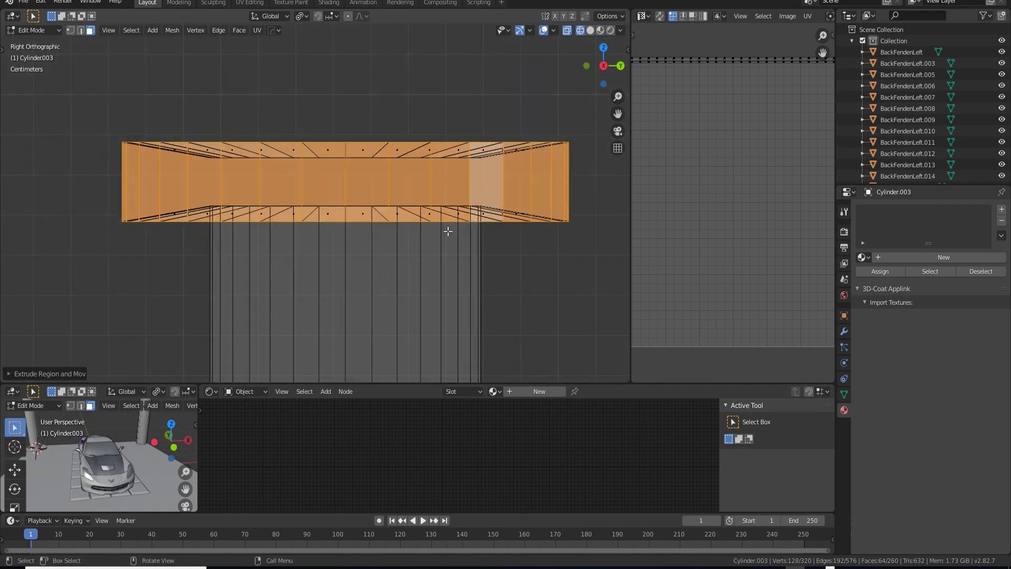
pyautogui.press('s')
pyautogui.press('z')
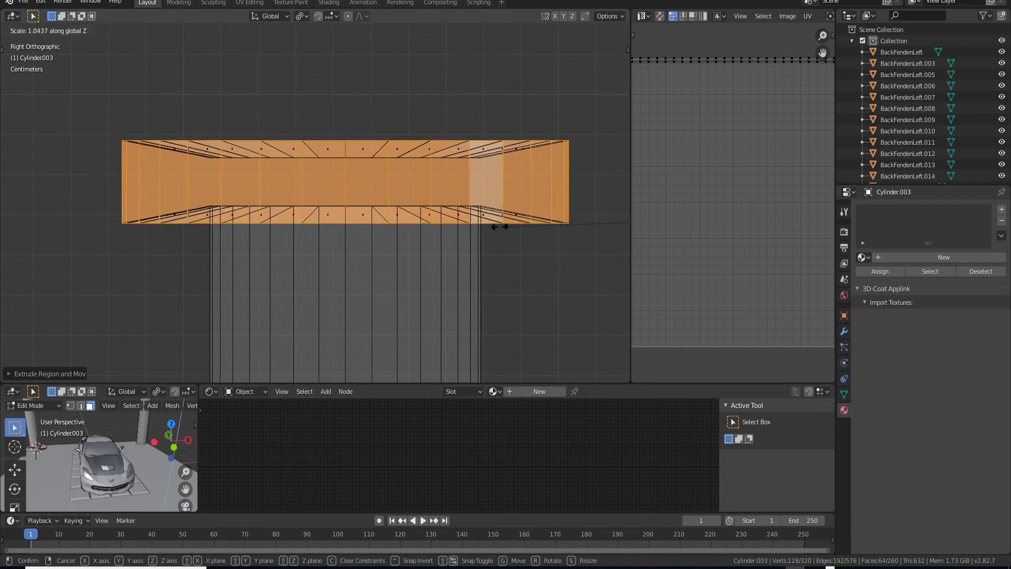
pyautogui.click(27, 227)
pyautogui.press('s')
pyautogui.press('z')
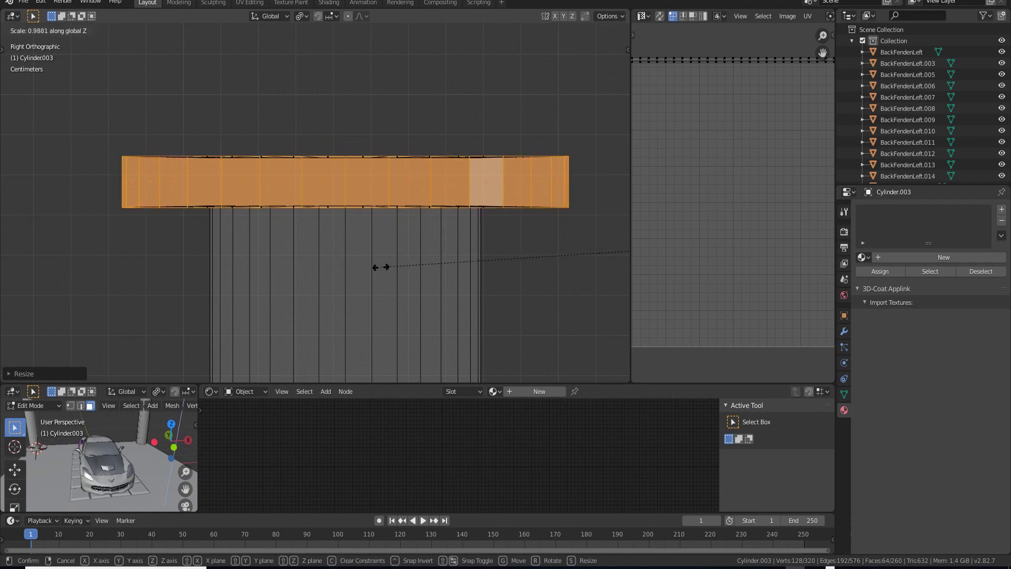
pyautogui.click(470, 267)
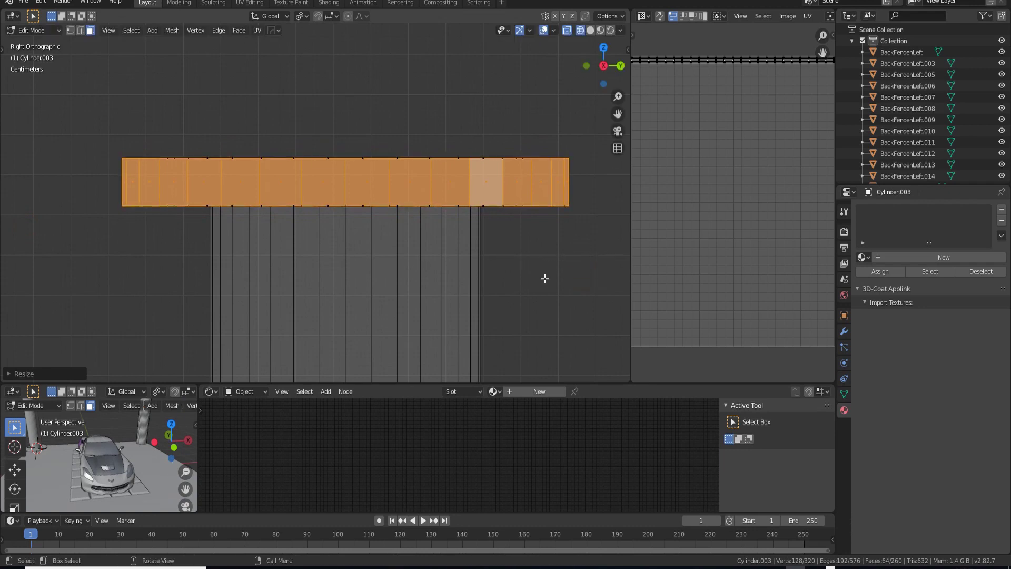
# Step: Deselect all, orbit to an elevated view, and return to Object Mode
pyautogui.scroll(-4, 544, 278)
pyautogui.click(511, 267)
pyautogui.scroll(-4, 511, 266)
pyautogui.moveTo(480, 266); pyautogui.dragTo(508, 288, button='middle')
pyautogui.scroll(-4, 509, 287)
pyautogui.press('Tab')
# Step: Deselect the pillars, orbit around the car, and select the front-right pillar Cylinder.003
pyautogui.click(495, 311)
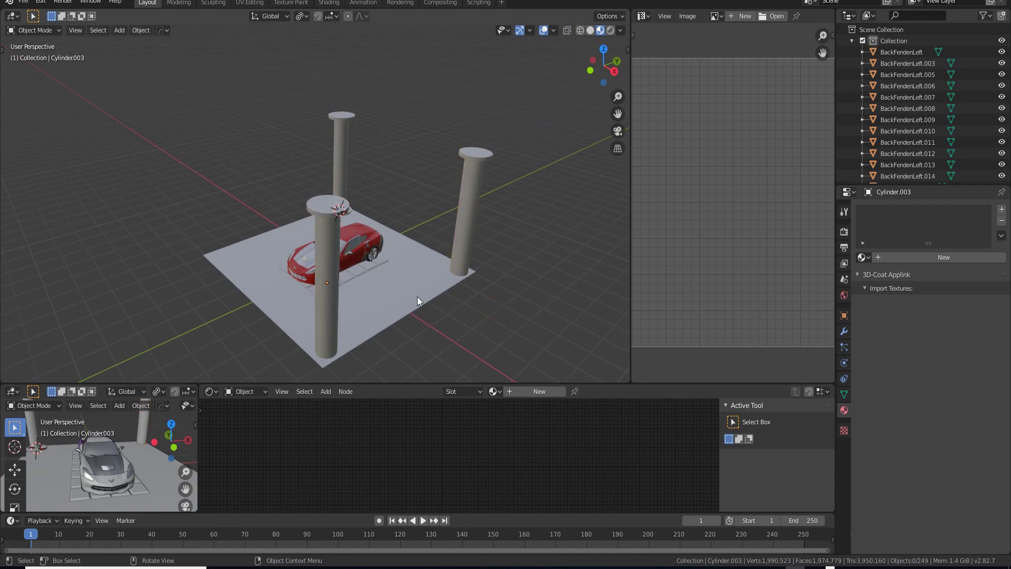
pyautogui.scroll(3, 419, 202)
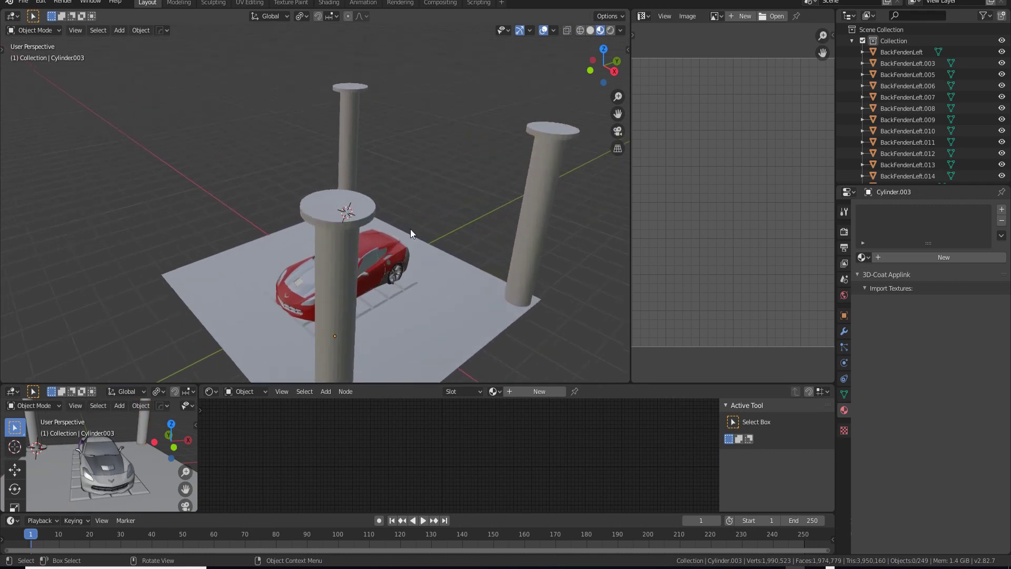
pyautogui.moveTo(411, 232); pyautogui.dragTo(451, 261, button='middle')
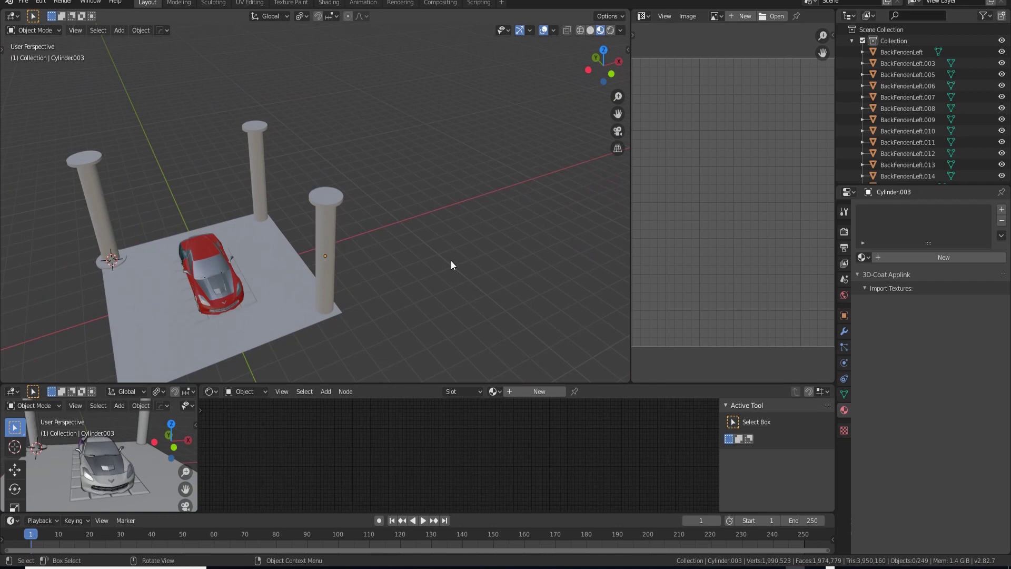
pyautogui.moveTo(316, 266); pyautogui.dragTo(386, 270, button='middle')
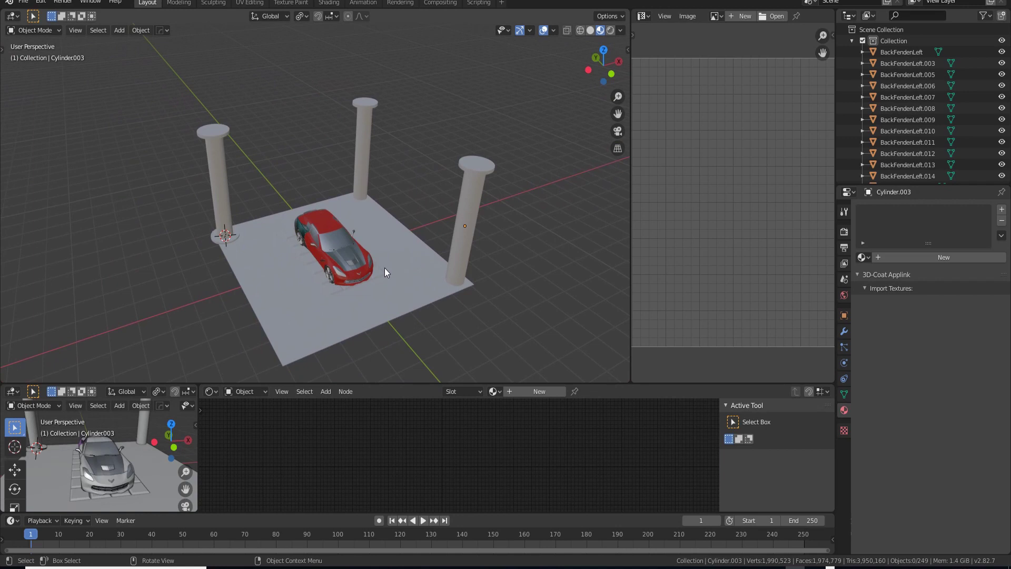
pyautogui.scroll(-4, 381, 268)
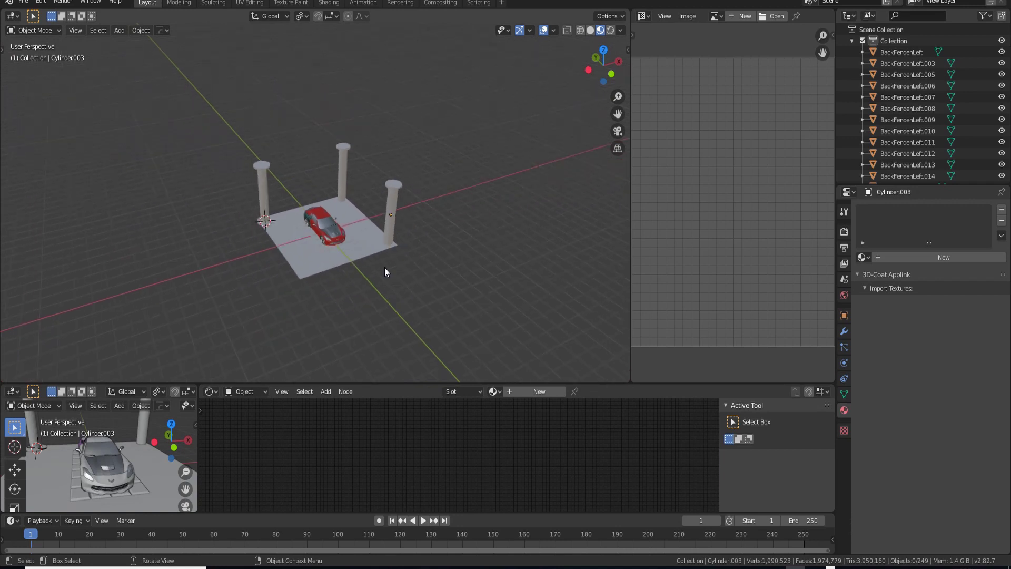
pyautogui.scroll(4, 380, 268)
pyautogui.moveTo(381, 268)
pyautogui.mouseDown(button='middle')
pyautogui.moveTo(371, 254)
pyautogui.moveTo(359, 270)
pyautogui.moveTo(397, 269)
pyautogui.mouseUp(button='middle')
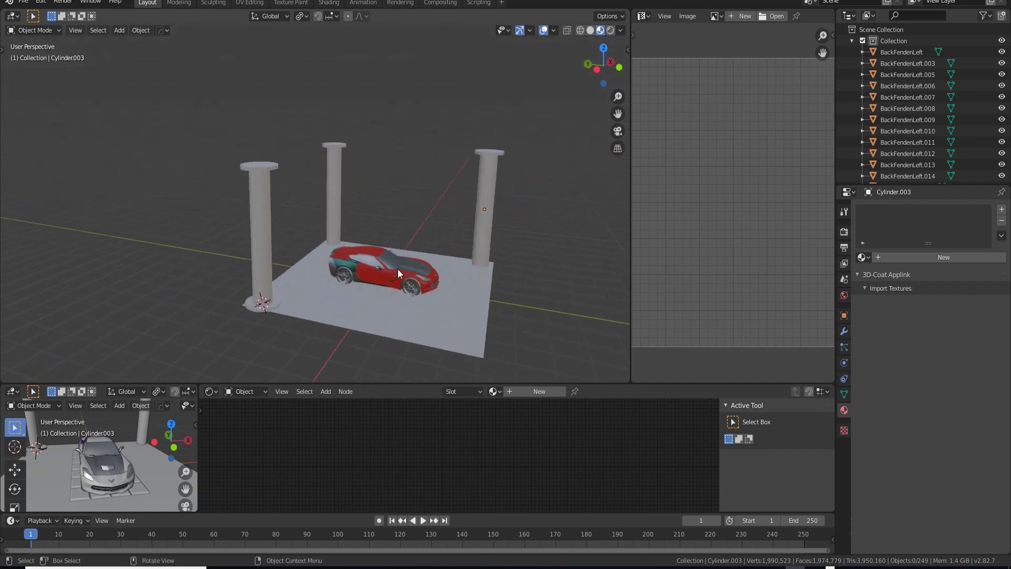
pyautogui.scroll(-3, 355, 250)
pyautogui.scroll(3, 355, 250)
pyautogui.click(493, 213)
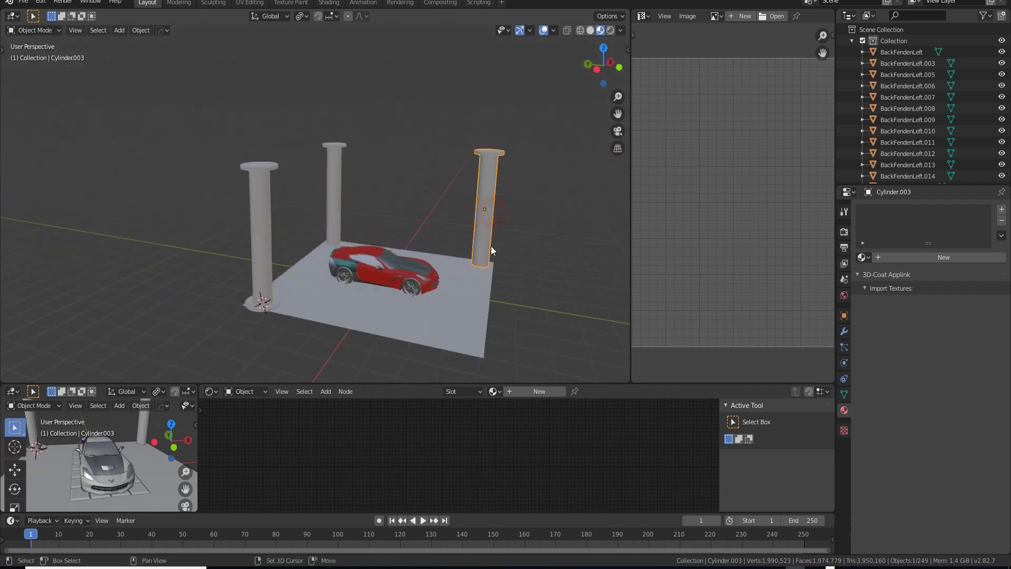
pyautogui.scroll(3, 384, 243)
pyautogui.scroll(-3, 327, 219)
pyautogui.moveTo(328, 219); pyautogui.dragTo(415, 255, button='middle')
# Step: In Edit Mode, add two loop cuts around the pillar's middle
pyautogui.press('Tab')
pyautogui.scroll(3, 394, 249)
pyautogui.scroll(2, 362, 238)
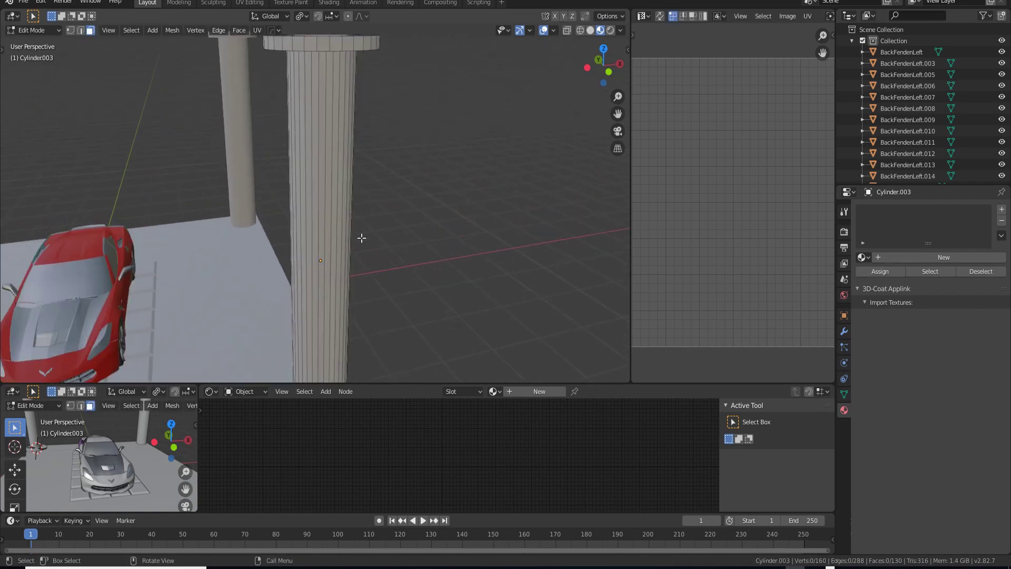
pyautogui.hotkey('ctrl', 'r')
pyautogui.scroll(1, 327, 230)
pyautogui.click(324, 227)
pyautogui.rightClick(322, 226)
# Step: Extrude the ring between the new loops, scale it outward, then shorten it along Z
pyautogui.keyDown('alt'); pyautogui.click(322, 226); pyautogui.keyUp('alt')
pyautogui.moveTo(391, 244); pyautogui.dragTo(416, 250, button='middle')
pyautogui.scroll(-2, 424, 252)
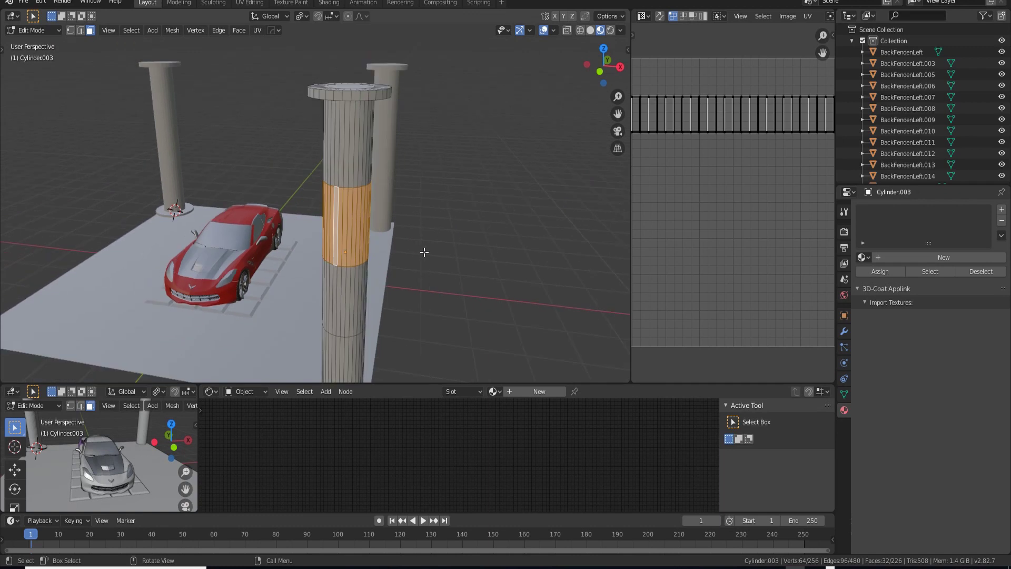
pyautogui.press('e')
pyautogui.rightClick(425, 252)
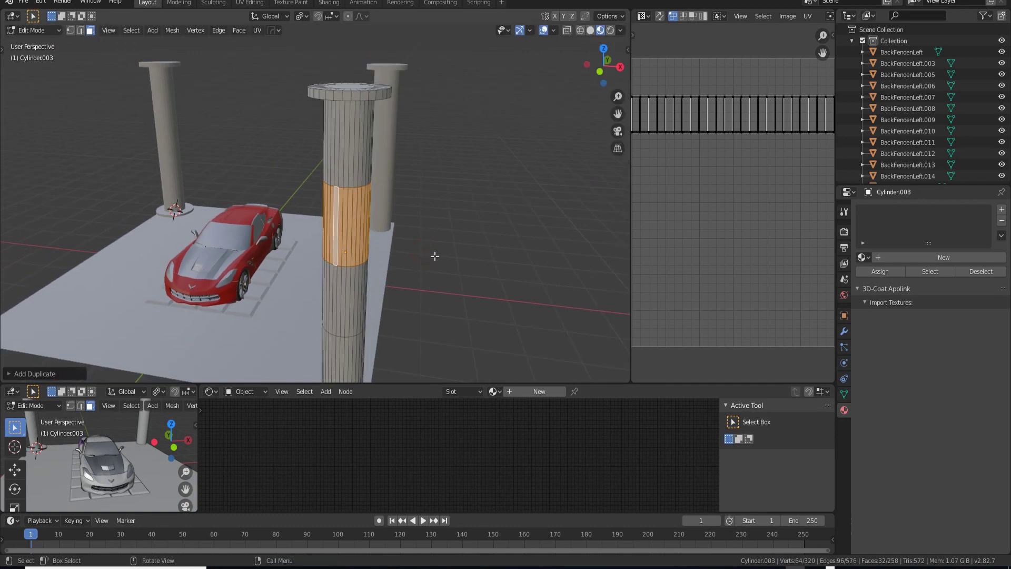
pyautogui.press('e')
pyautogui.press('s')
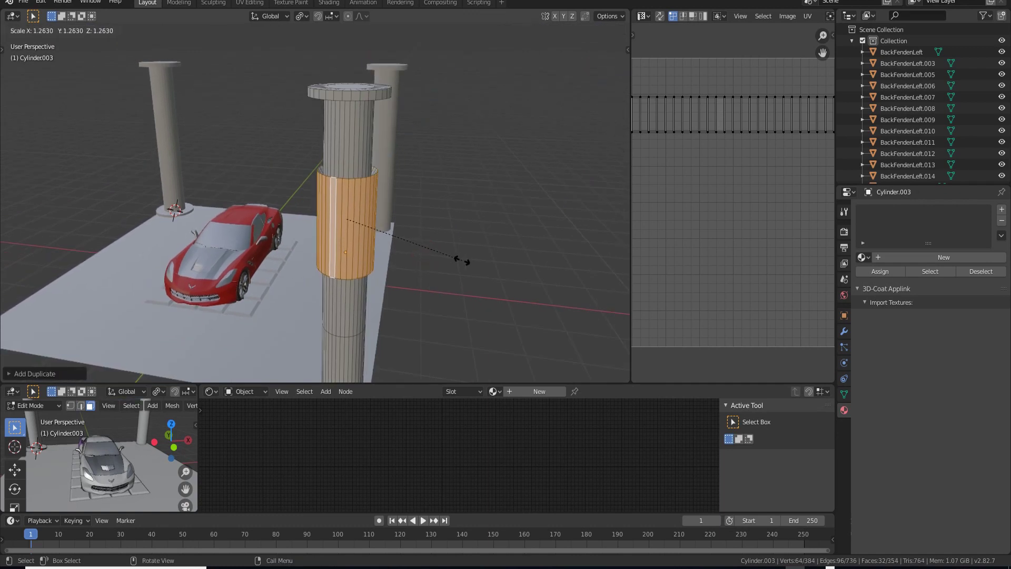
pyautogui.click(462, 260)
pyautogui.press('s')
pyautogui.press('z')
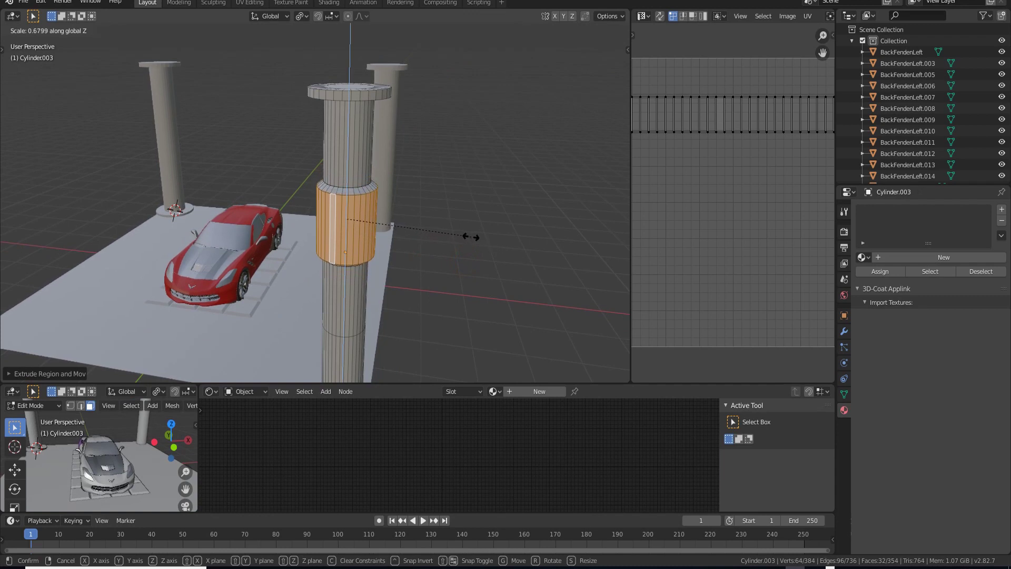
pyautogui.click(457, 232)
# Step: Orbit side-on and select faces on the upper part of the pillar
pyautogui.scroll(-3, 420, 269)
pyautogui.scroll(3, 421, 268)
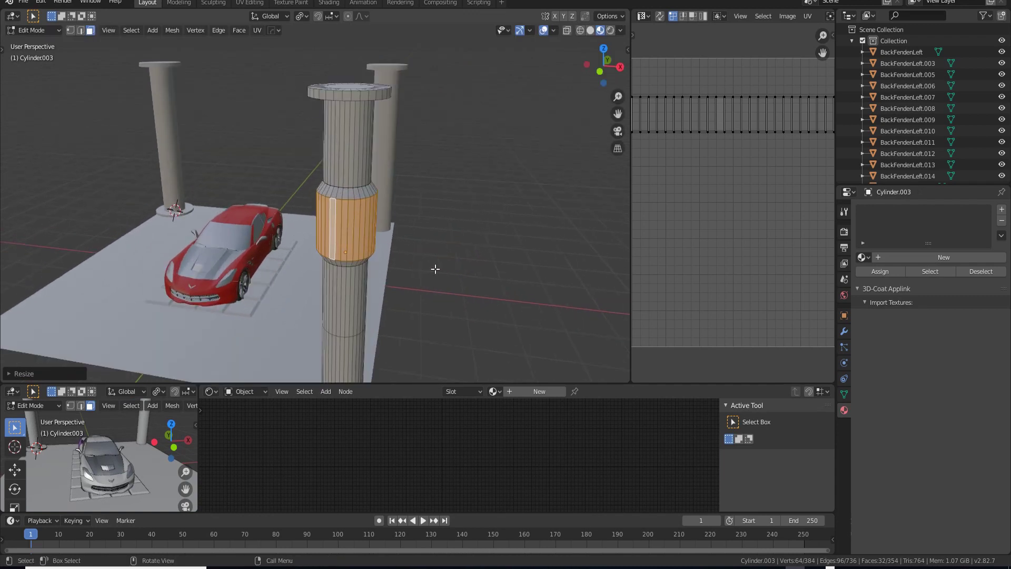
pyautogui.moveTo(440, 269); pyautogui.dragTo(389, 273, button='middle')
pyautogui.moveTo(349, 179); pyautogui.dragTo(451, 207)
pyautogui.click(370, 168)
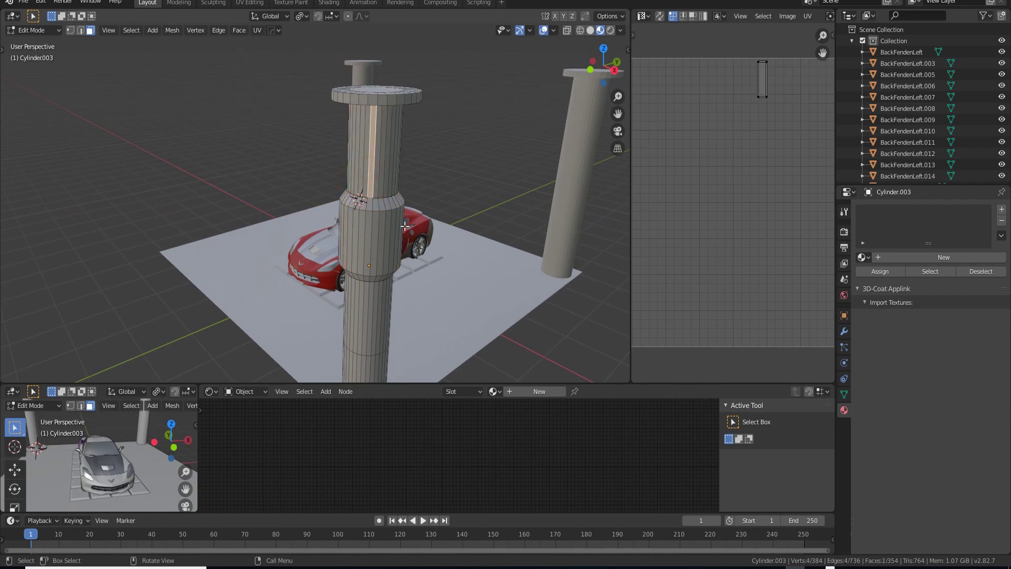
pyautogui.scroll(-2, 405, 226)
pyautogui.scroll(3, 352, 231)
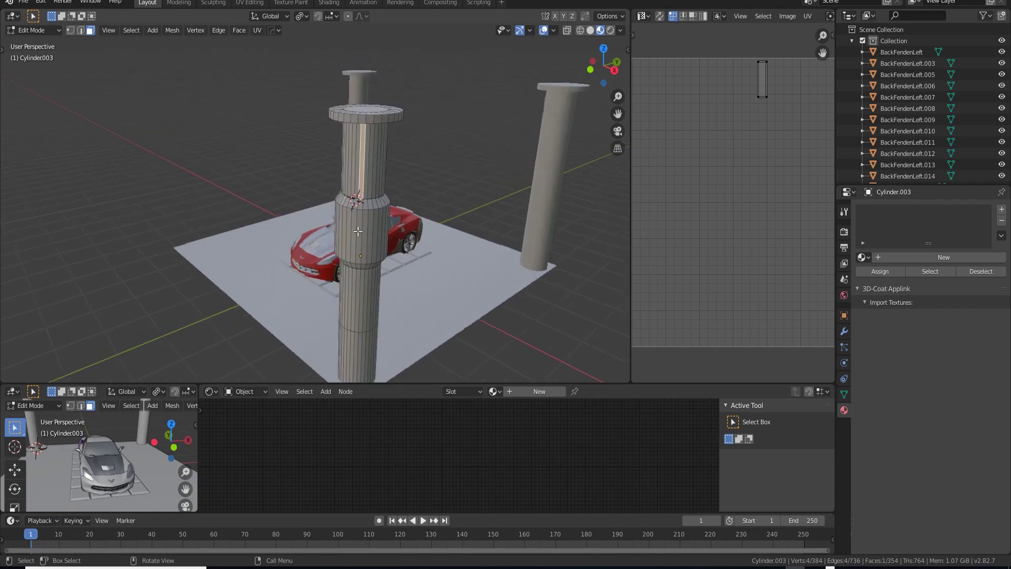
pyautogui.scroll(2, 391, 243)
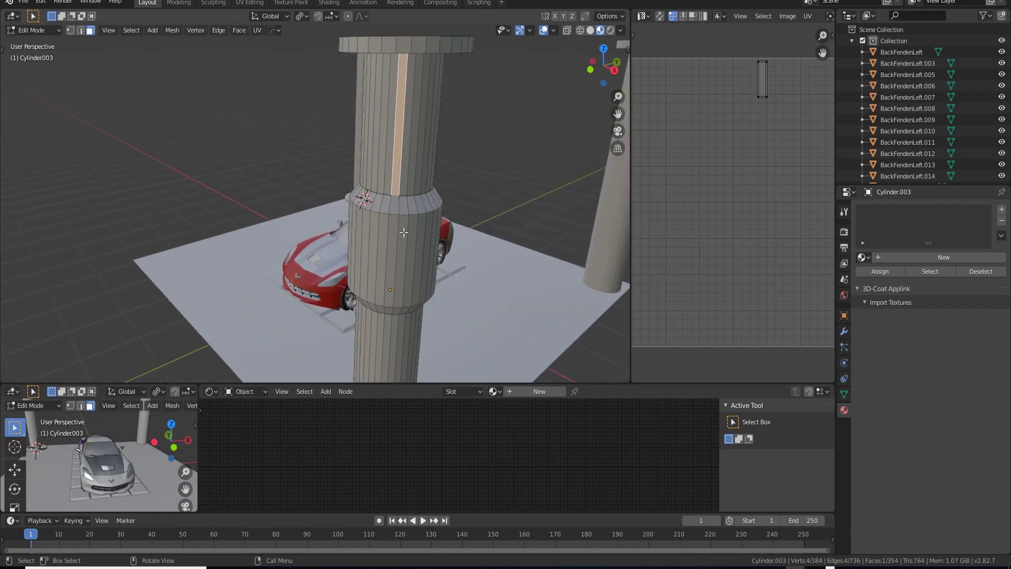
pyautogui.scroll(-3, 403, 232)
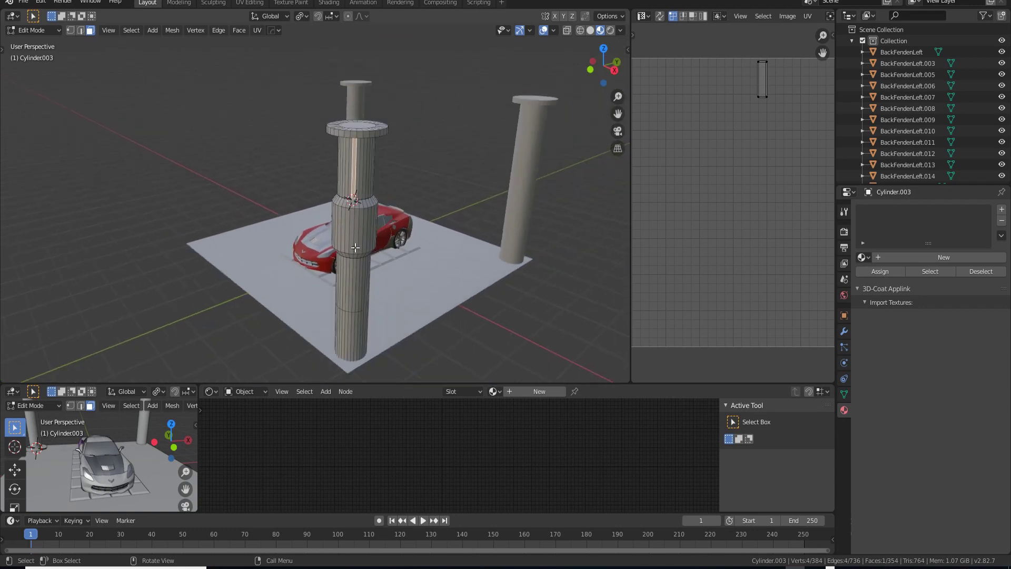
pyautogui.scroll(2, 356, 248)
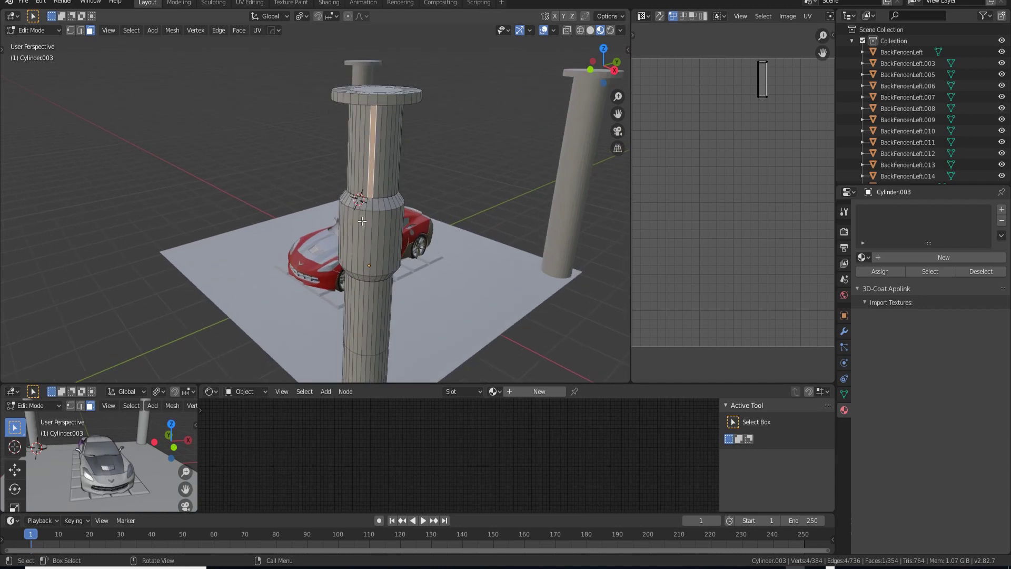
# Step: Inspect the bulged band in wireframe up close, then return to solid shading
pyautogui.hotkey('shift', 'z')
pyautogui.scroll(5, 341, 251)
pyautogui.moveTo(404, 255); pyautogui.dragTo(328, 243, button='middle')
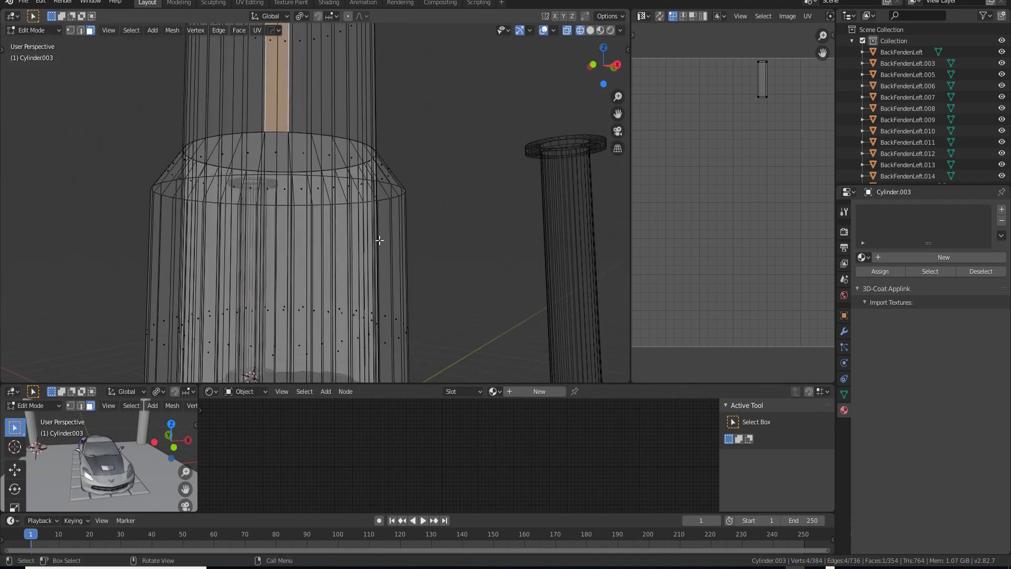
pyautogui.scroll(-3, 305, 236)
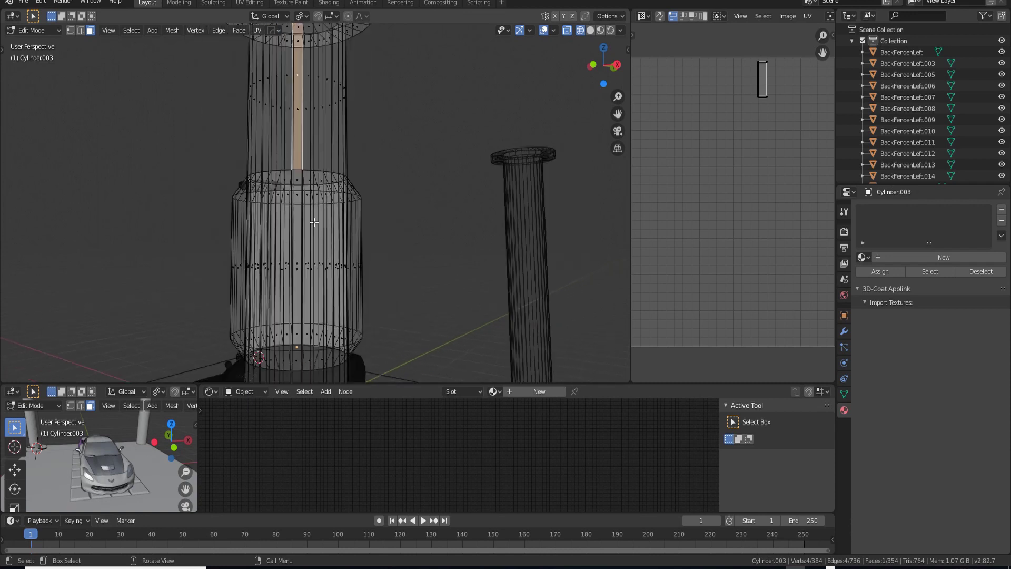
pyautogui.hotkey('alt', 'z')
pyautogui.scroll(-5, 322, 260)
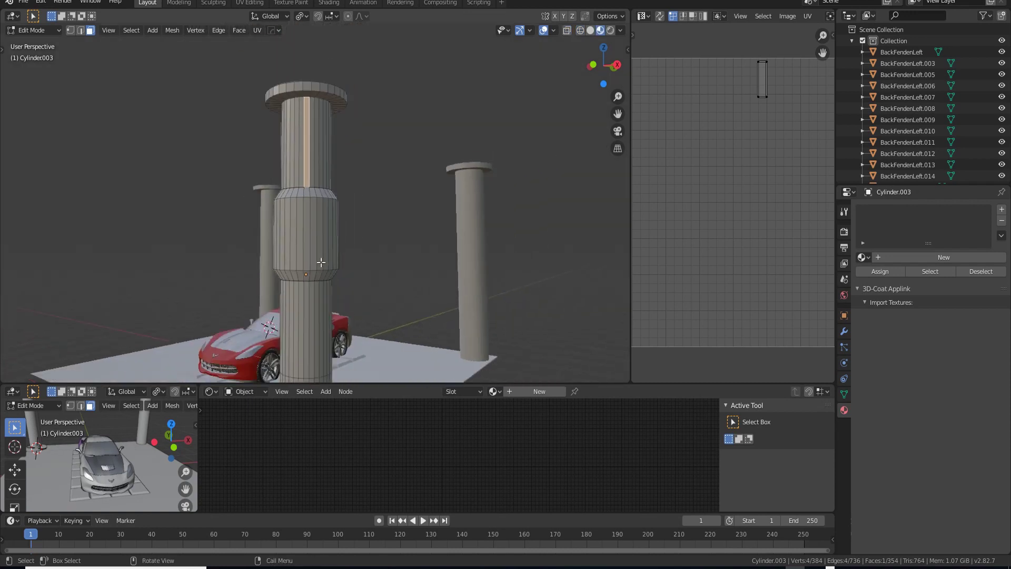
pyautogui.moveTo(330, 271); pyautogui.dragTo(330, 224, button='middle')
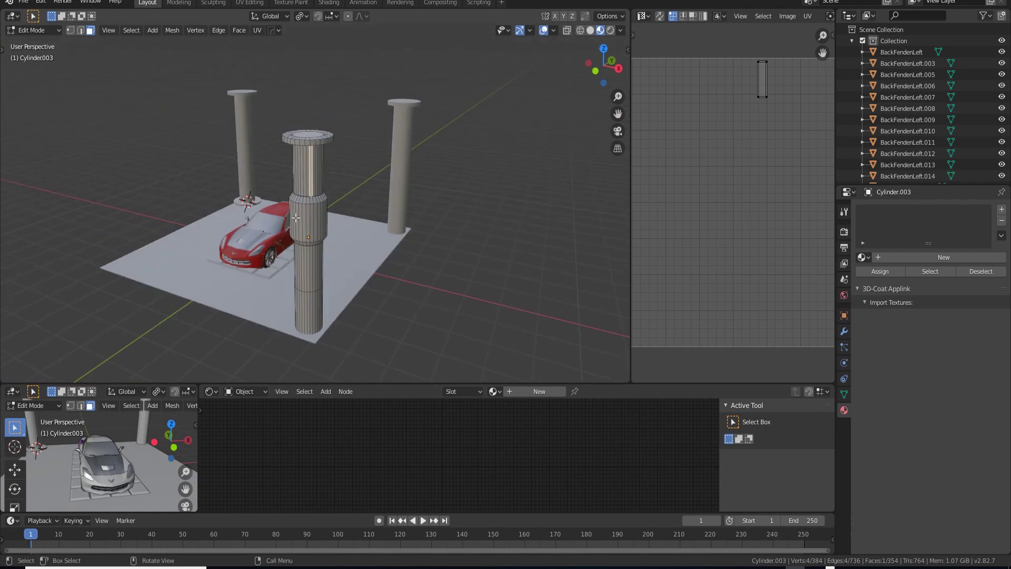
# Step: Select the middle band faces, grow the selection twice, and hide everything else
pyautogui.scroll(3, 295, 217)
pyautogui.click(298, 231)
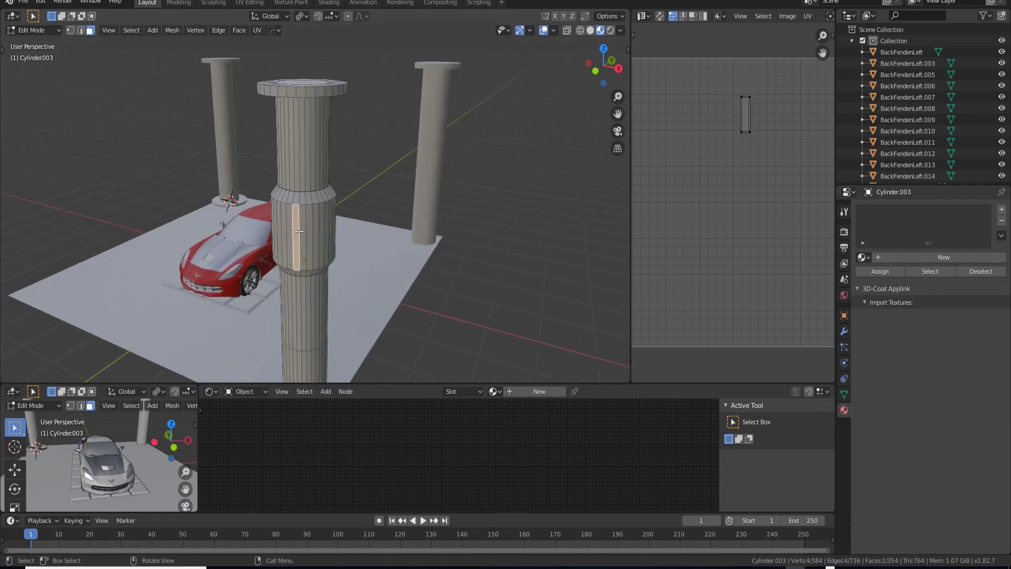
pyautogui.press('ctrl+KP_Add')
pyautogui.press('ctrl+KP_Add')
pyautogui.press('ctrl+KP_Add')
pyautogui.press('ctrl+KP_Add')
pyautogui.press('ctrl+KP_Add')
pyautogui.press('ctrl+KP_Add')
pyautogui.press('ctrl+KP_Add')
pyautogui.press('ctrl+KP_Add')
pyautogui.press('ctrl+KP_Add')
pyautogui.press('ctrl+KP_Add')
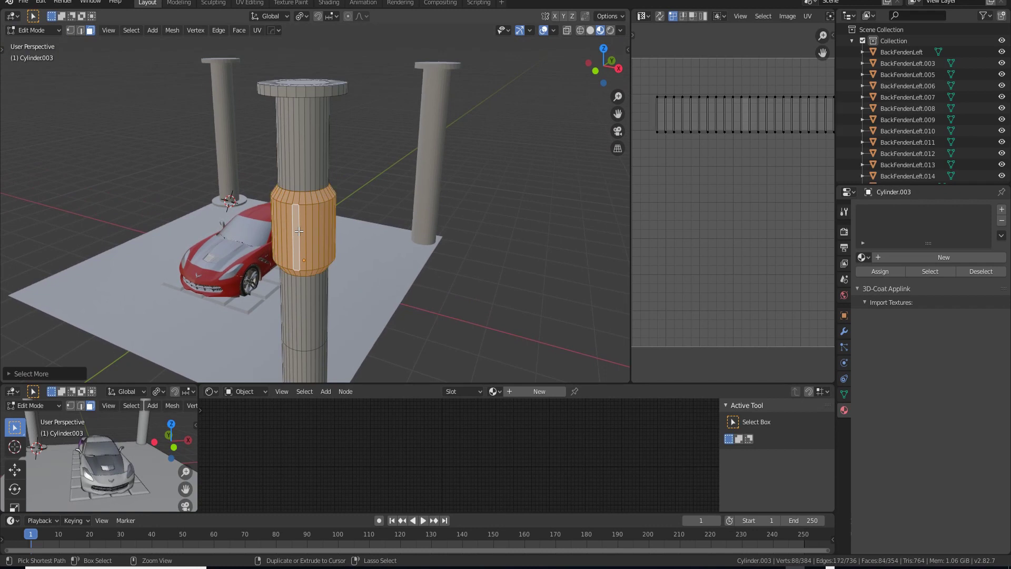
pyautogui.press('ctrl+KP_Add')
pyautogui.press('ctrl+KP_Add')
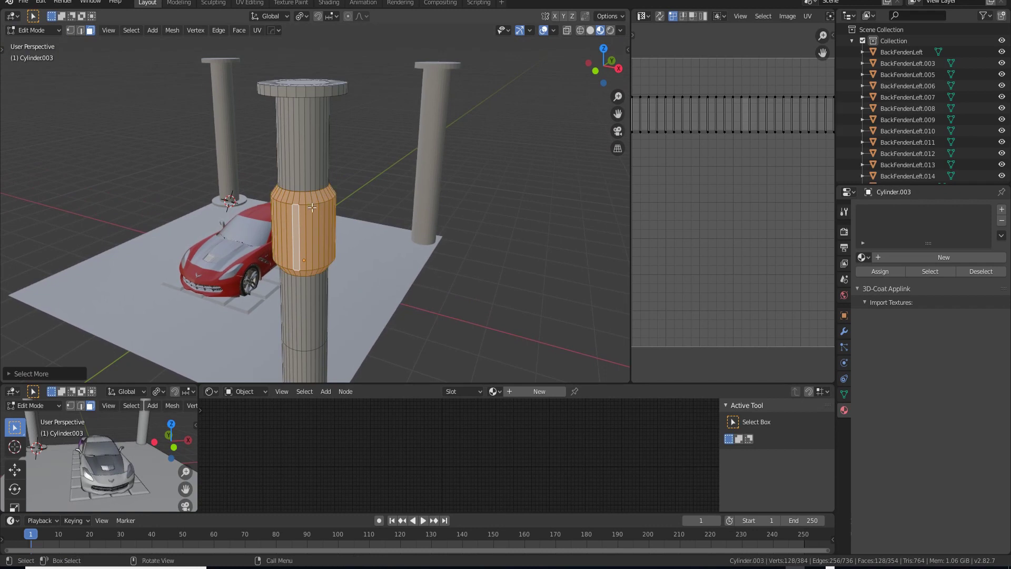
pyautogui.moveTo(298, 231); pyautogui.dragTo(373, 257, button='middle')
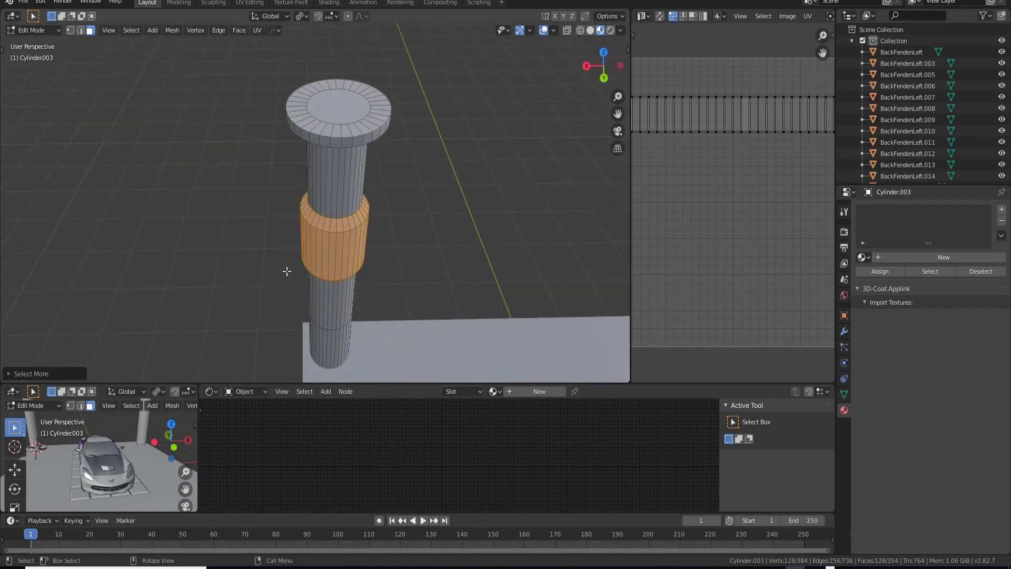
pyautogui.moveTo(324, 289); pyautogui.dragTo(422, 263, button='middle')
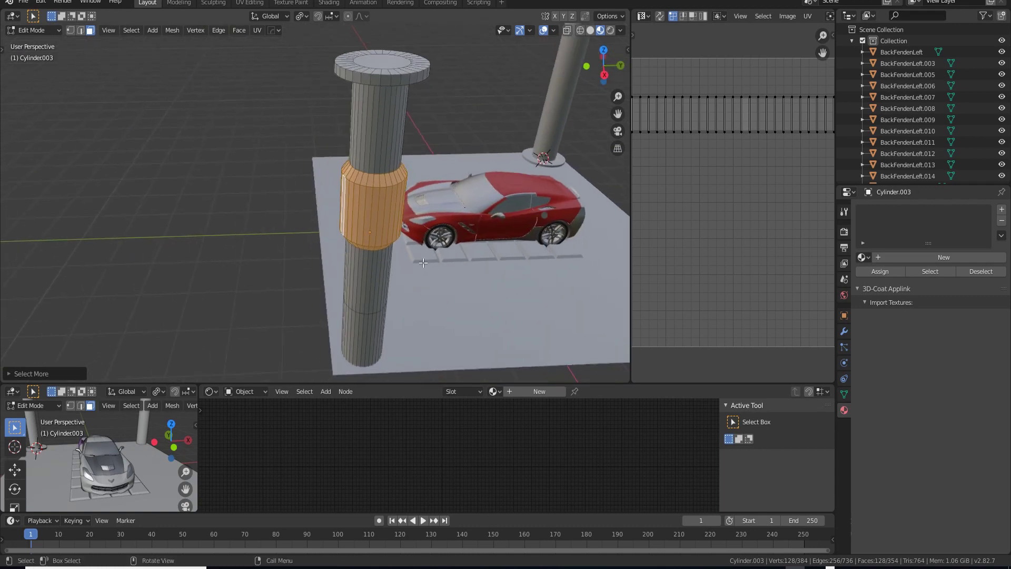
pyautogui.hotkey('shift', 'h')
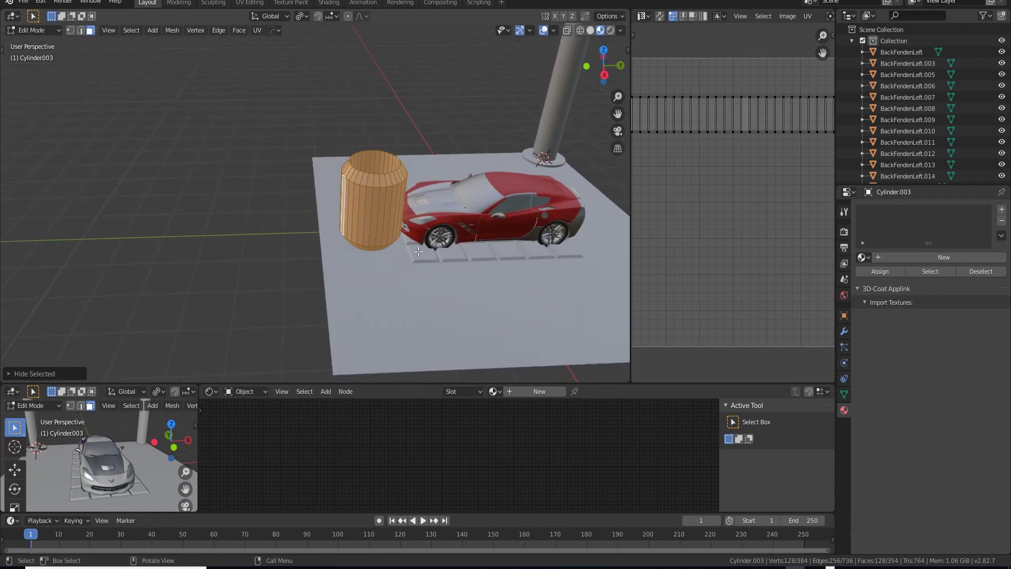
# Step: Select the band's inner ring of faces and delete them
pyautogui.moveTo(446, 242); pyautogui.dragTo(433, 177, button='middle')
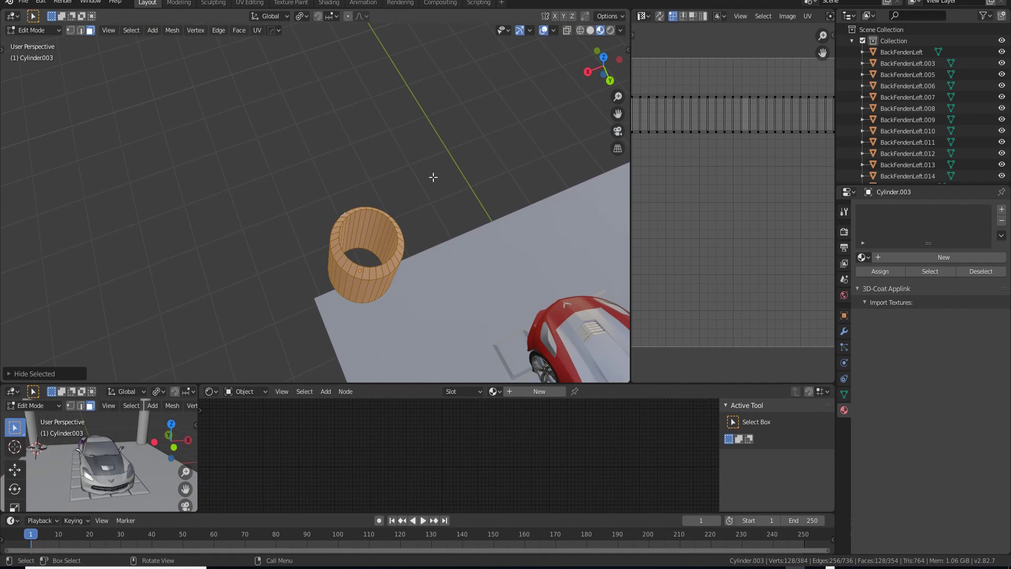
pyautogui.click(294, 225)
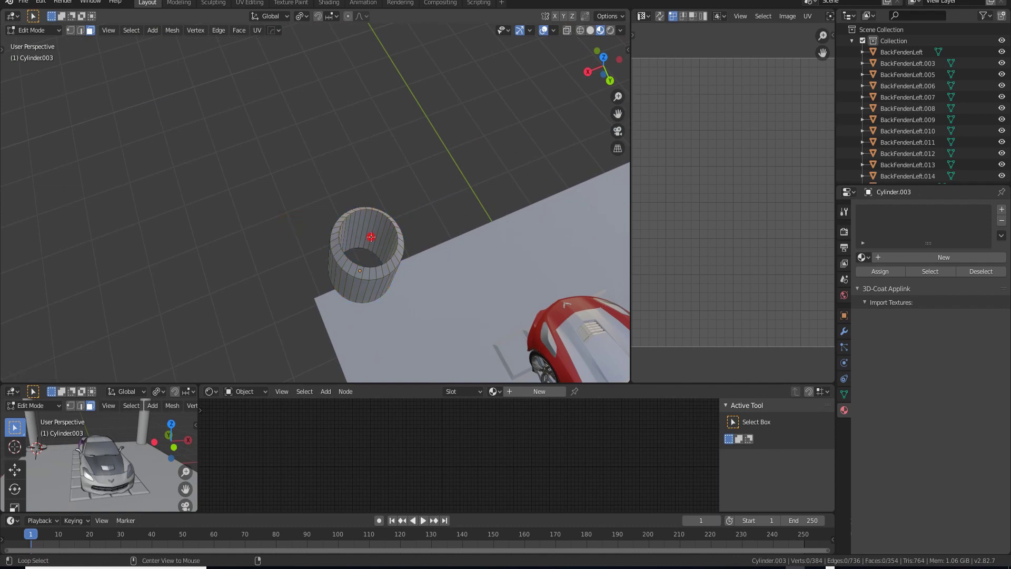
pyautogui.keyDown('alt'); pyautogui.click(370, 244); pyautogui.keyUp('alt')
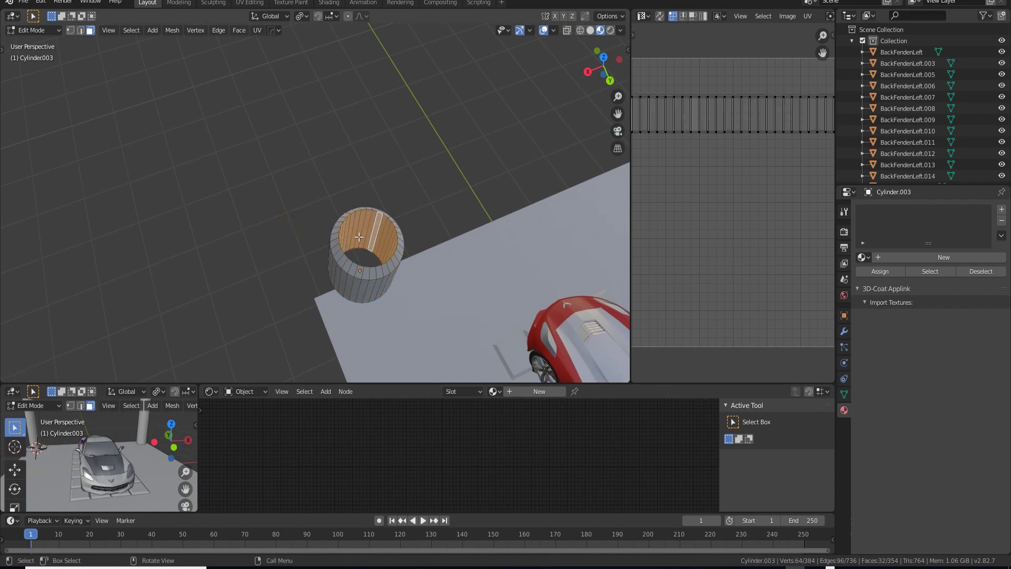
pyautogui.press('x')
pyautogui.click(362, 235)
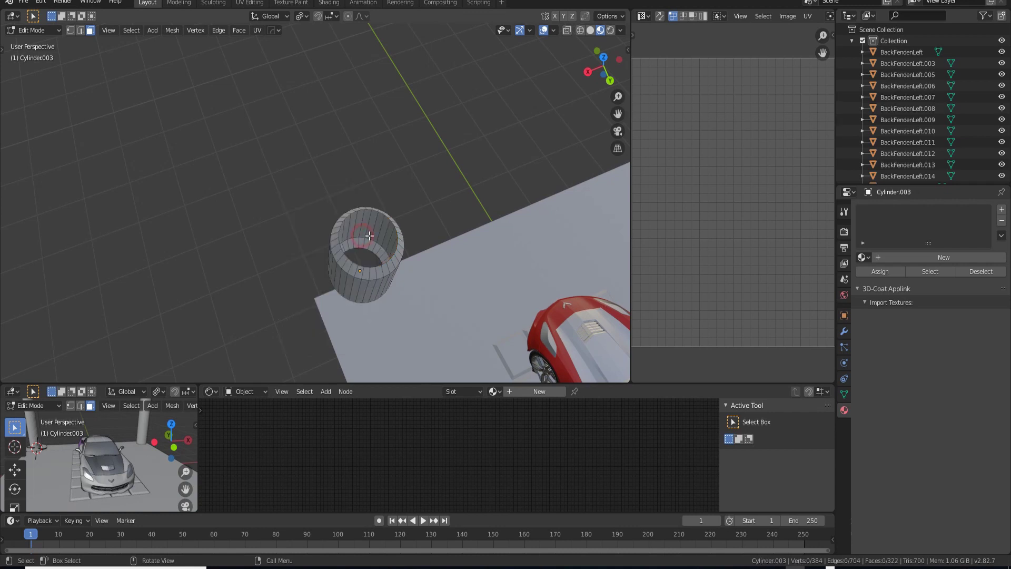
# Step: Check the hollowed band in wireframe, reveal the rest of the pillar, and deselect all
pyautogui.moveTo(363, 254); pyautogui.dragTo(349, 235, button='middle')
pyautogui.scroll(3, 425, 243)
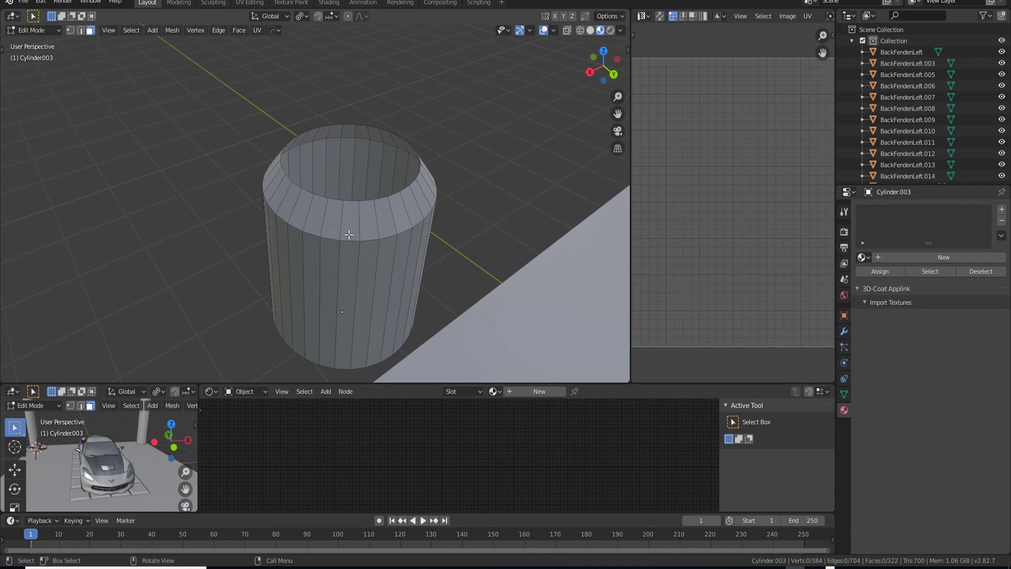
pyautogui.scroll(-5, 349, 234)
pyautogui.hotkey('shift', 'z')
pyautogui.hotkey('shift', 'z')
pyautogui.hotkey('shift', 'z')
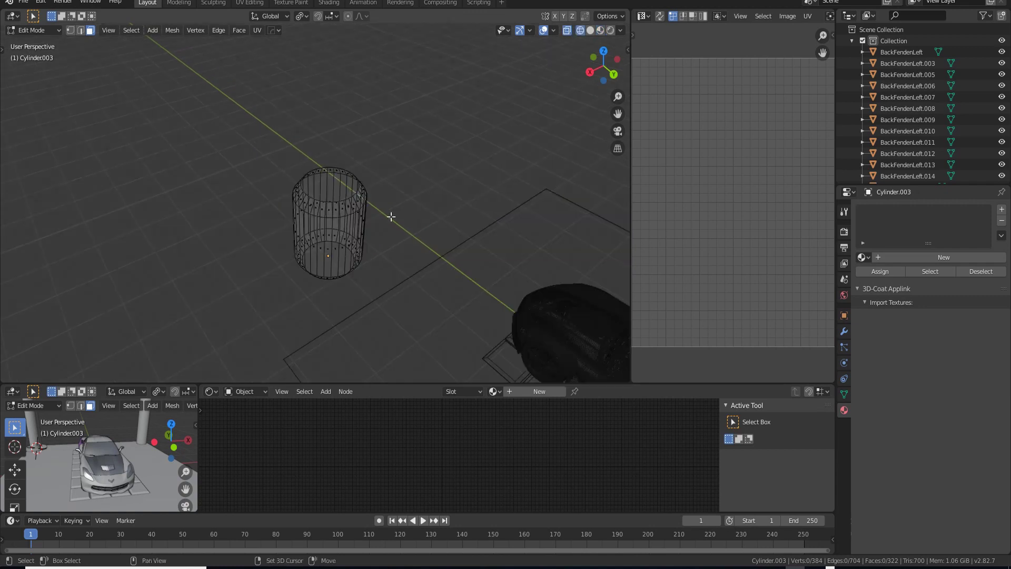
pyautogui.hotkey('shift', 'z')
pyautogui.hotkey('shift', 'z')
pyautogui.hotkey('shift', 'z')
pyautogui.hotkey('shift', 'z')
pyautogui.hotkey('shift', 'z')
pyautogui.keyDown('alt'); pyautogui.click(337, 239); pyautogui.keyUp('alt')
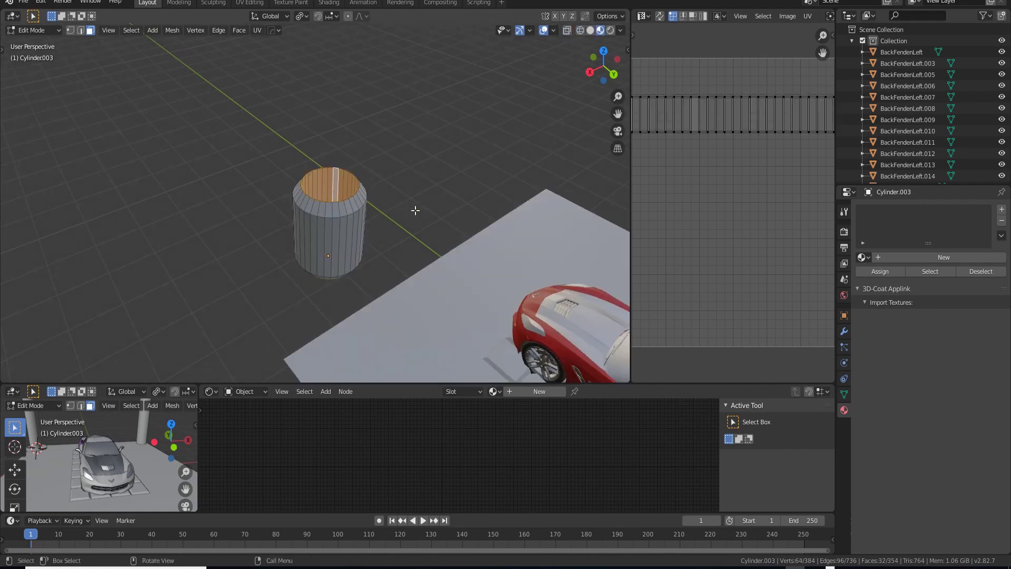
pyautogui.hotkey('alt', 'h')
pyautogui.click(411, 210)
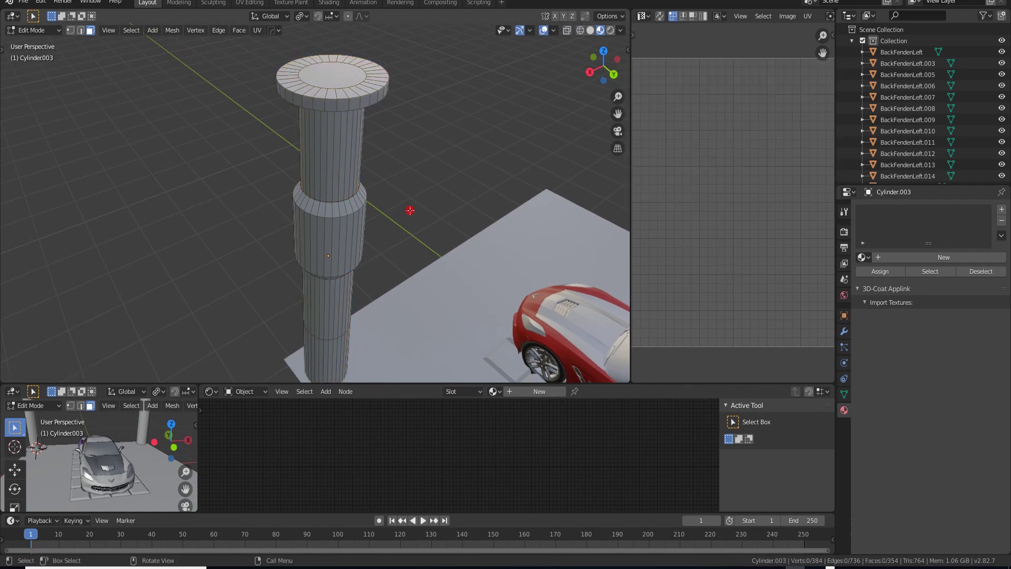
pyautogui.scroll(-4, 366, 245)
pyautogui.scroll(3, 366, 246)
pyautogui.press('Tab')
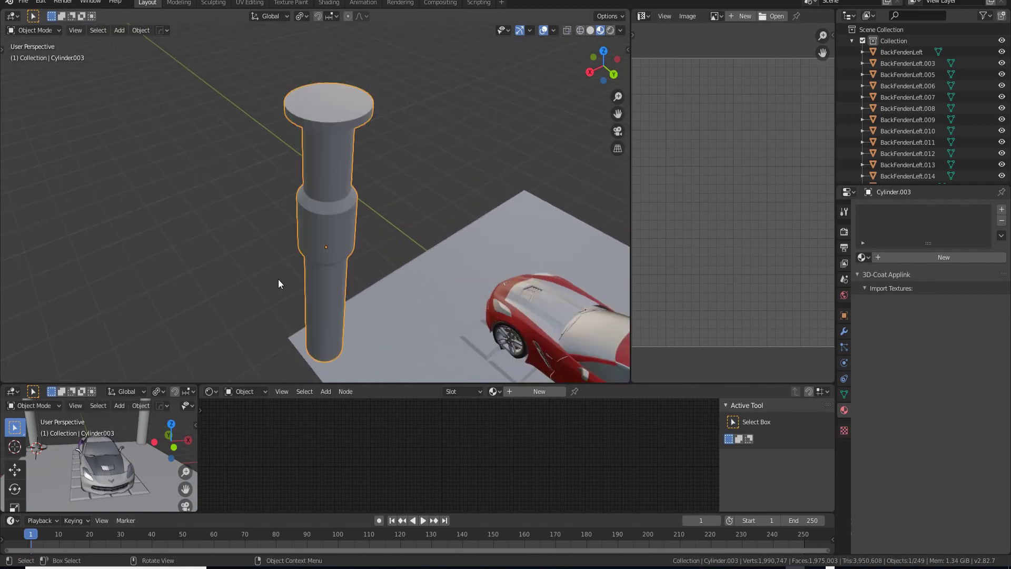
pyautogui.moveTo(278, 279); pyautogui.dragTo(383, 247, button='middle')
pyautogui.click(296, 267)
pyautogui.scroll(-4, 296, 266)
pyautogui.scroll(3, 361, 236)
pyautogui.scroll(-3, 327, 213)
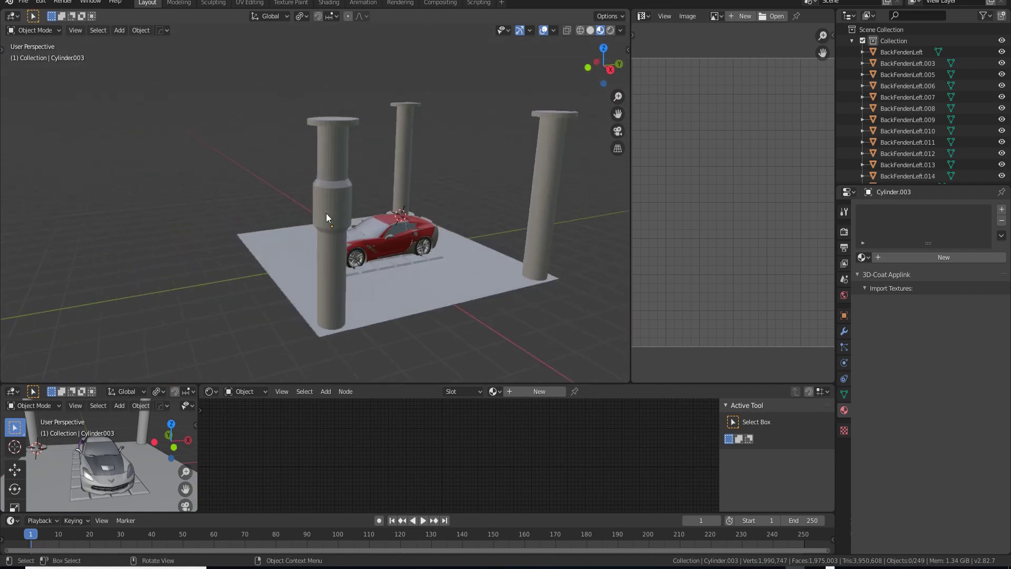
pyautogui.scroll(3, 327, 213)
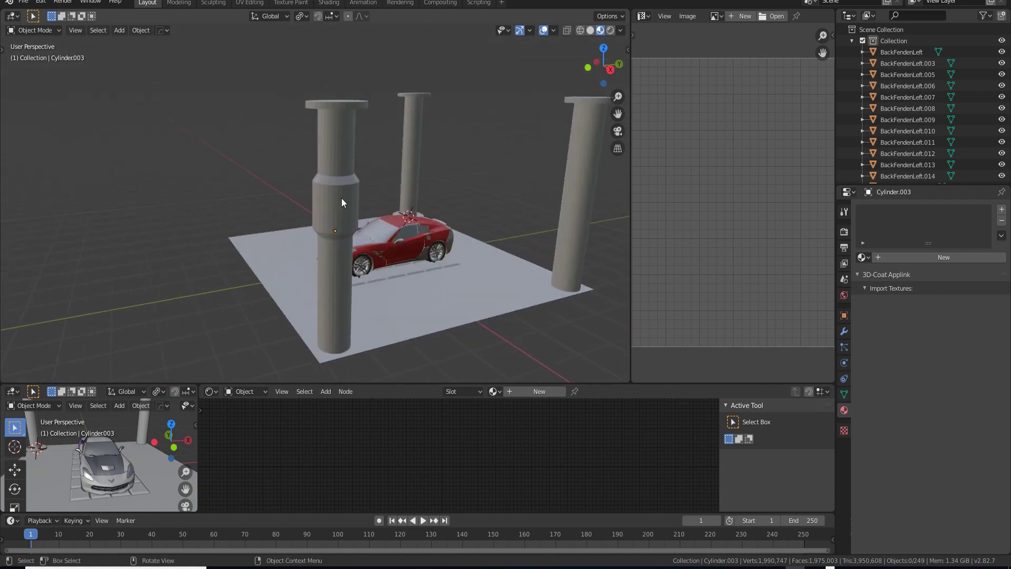
pyautogui.scroll(-2, 342, 198)
pyautogui.scroll(2, 341, 201)
pyautogui.press('Tab')
pyautogui.scroll(5, 342, 237)
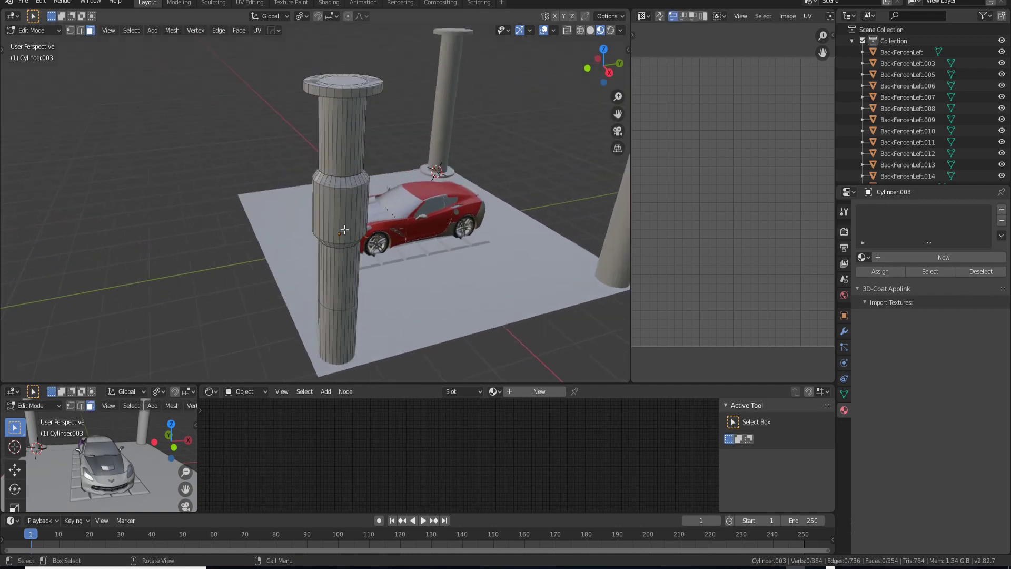
# Step: Select the whole middle band with L and hide the rest of the pillar
pyautogui.click(322, 254)
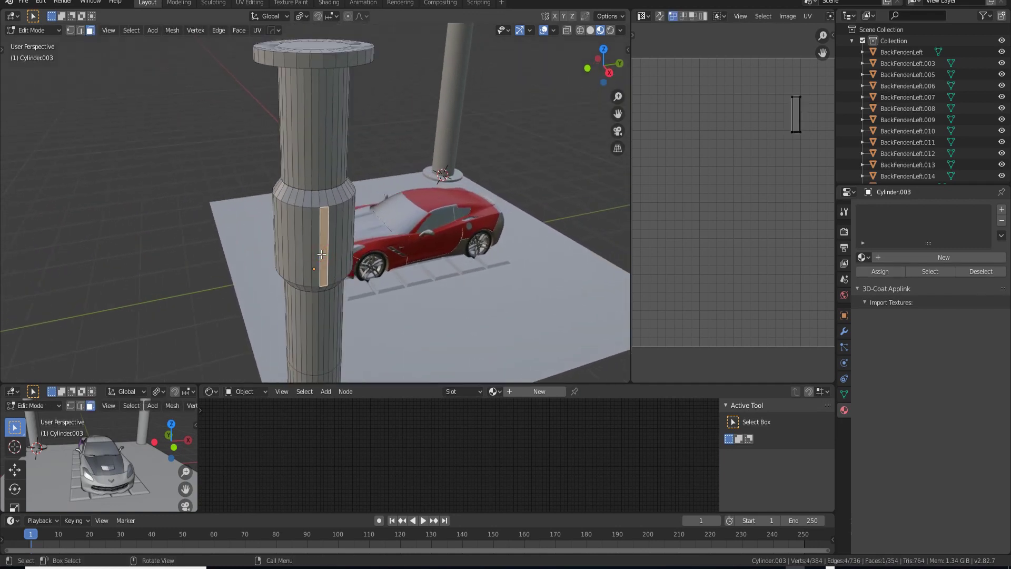
pyautogui.press('l')
pyautogui.scroll(-5, 318, 251)
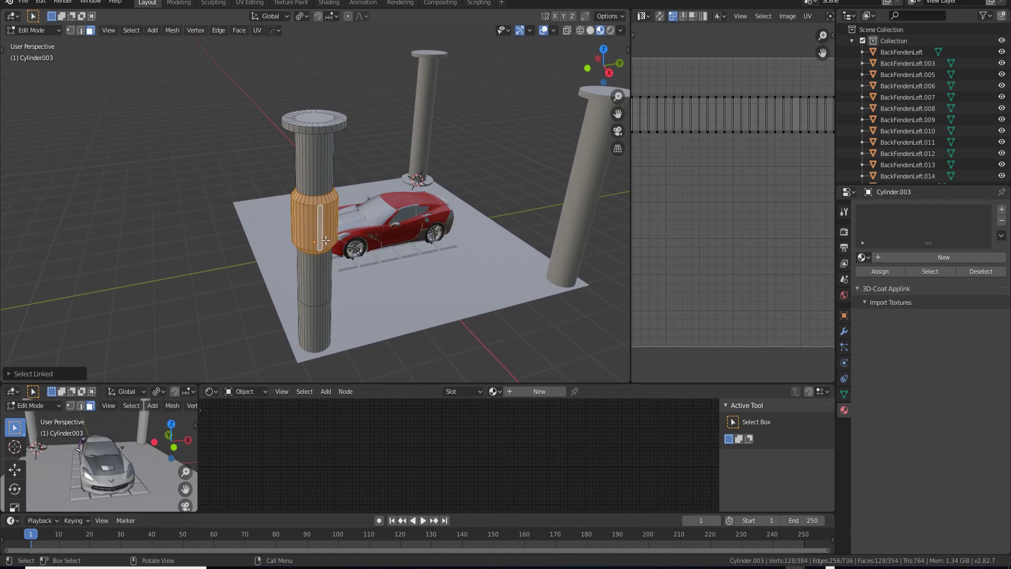
pyautogui.hotkey('shift', 'h')
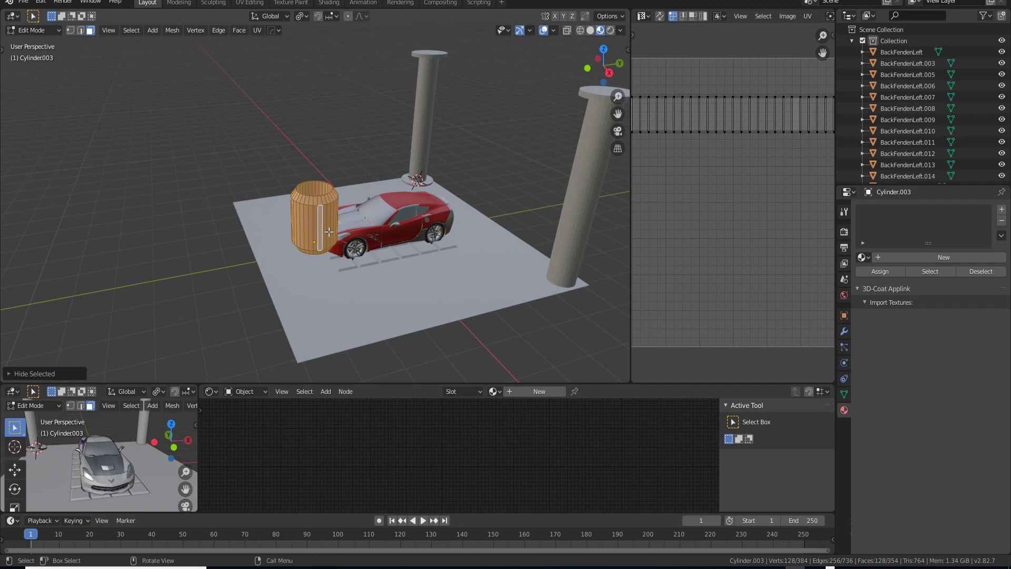
pyautogui.scroll(6, 329, 234)
pyautogui.moveTo(329, 234); pyautogui.dragTo(273, 365, button='middle')
# Step: Bevel the band's top and bottom edge loops with 3 segments, then return to Object Mode
pyautogui.press('2')
pyautogui.click(254, 236)
pyautogui.keyDown('alt'); pyautogui.click(253, 235); pyautogui.keyUp('alt')
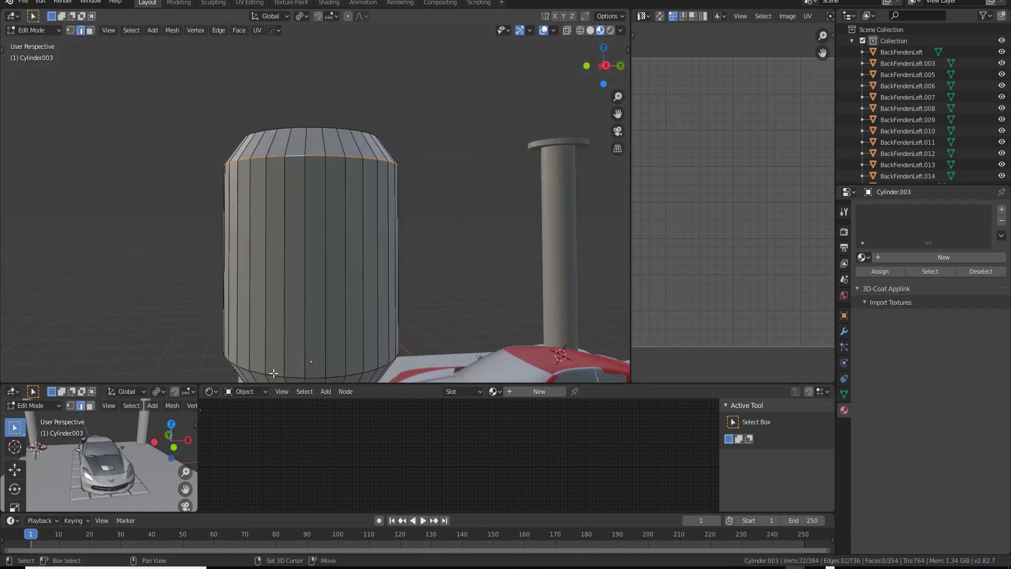
pyautogui.keyDown('alt'); pyautogui.keyDown('shift'); pyautogui.click(294, 371); pyautogui.keyUp('shift'); pyautogui.keyUp('alt')
pyautogui.hotkey('ctrl', 'b')
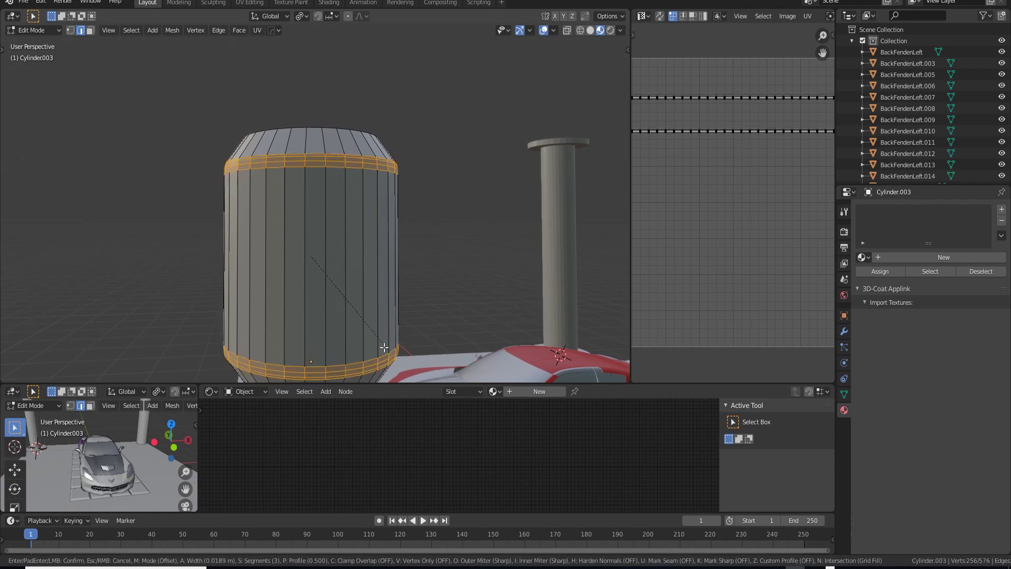
pyautogui.scroll(2, 384, 349)
pyautogui.click(388, 348)
pyautogui.press('Tab')
pyautogui.moveTo(376, 333); pyautogui.dragTo(229, 311, button='middle')
pyautogui.scroll(-5, 271, 265)
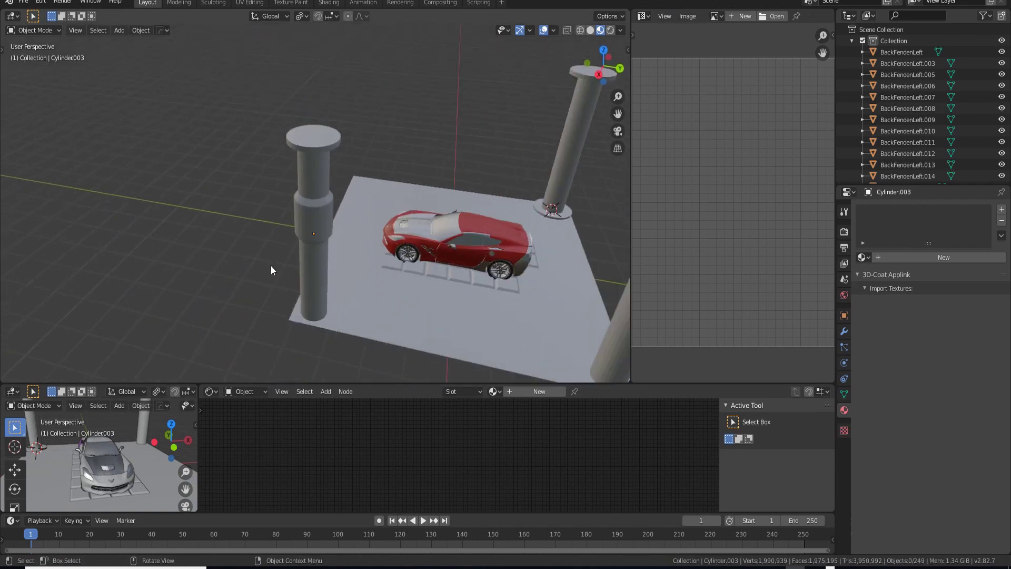
# Step: Select Cylinder.003, reveal its hidden geometry with Alt+H in Edit Mode, and return to Object Mode
pyautogui.scroll(2, 268, 264)
pyautogui.scroll(-4, 279, 264)
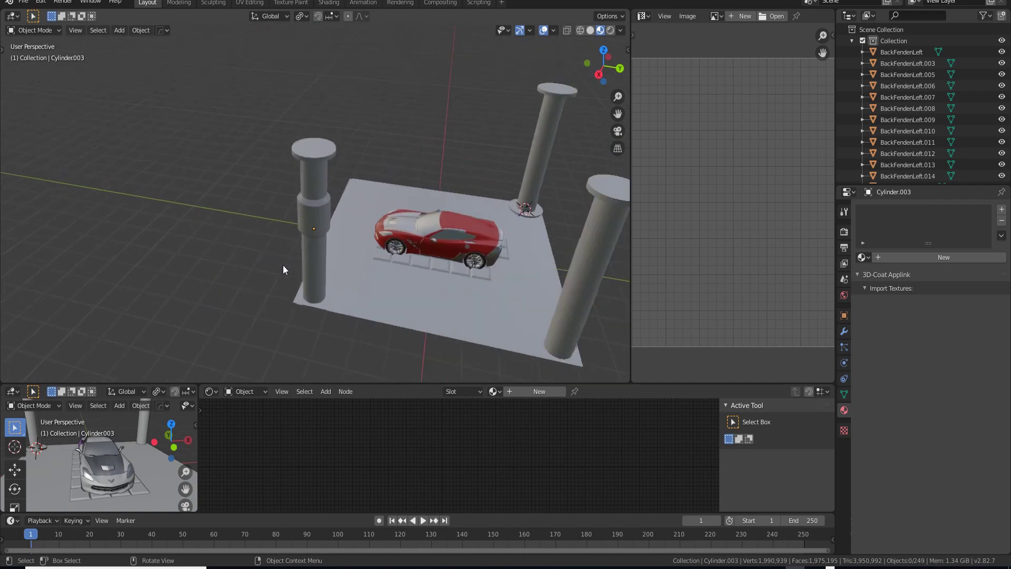
pyautogui.scroll(4, 311, 269)
pyautogui.moveTo(315, 279); pyautogui.dragTo(438, 268, button='middle')
pyautogui.scroll(-3, 401, 260)
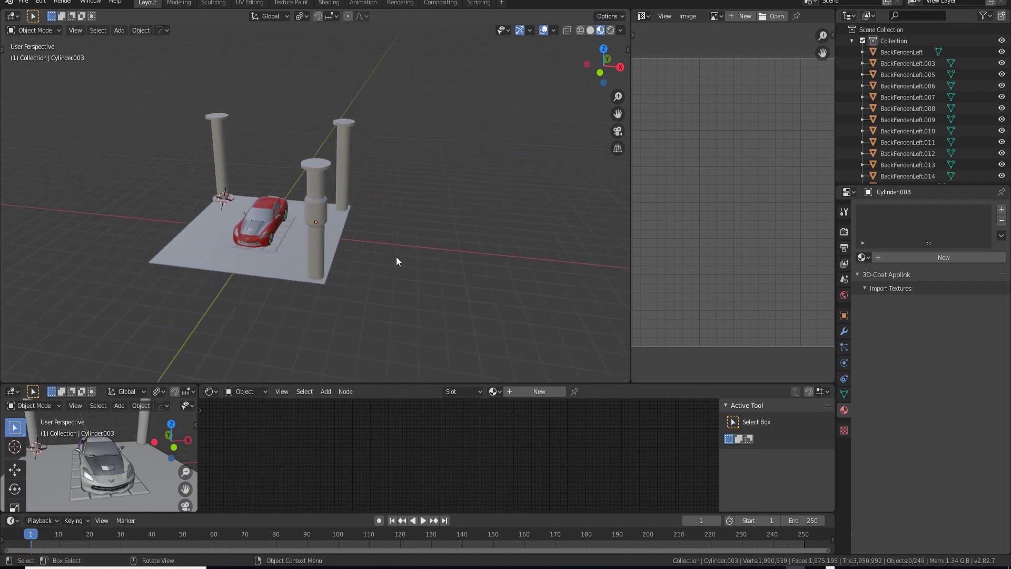
pyautogui.scroll(6, 366, 249)
pyautogui.click(327, 228)
pyautogui.press('Tab')
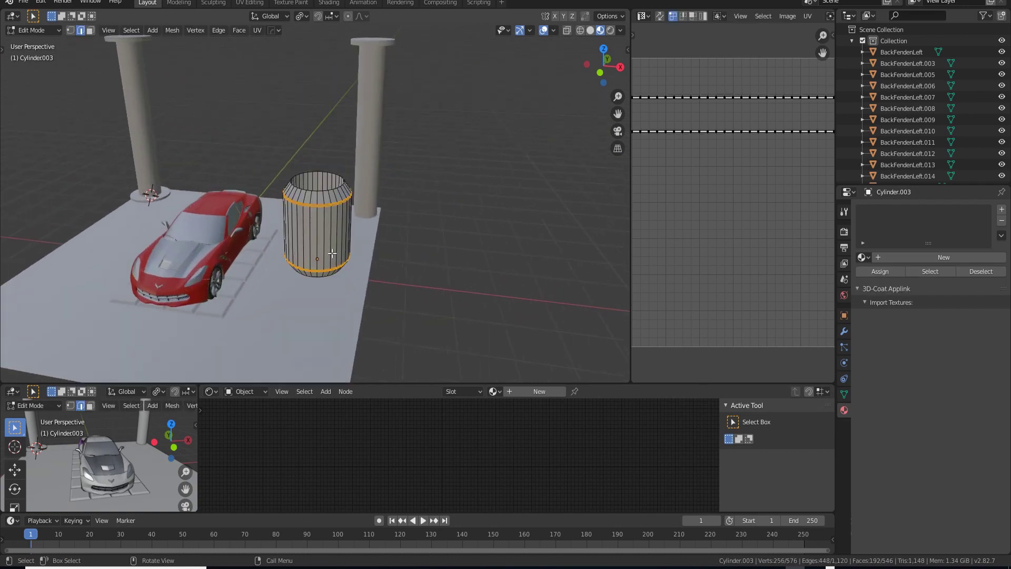
pyautogui.hotkey('alt', 'h')
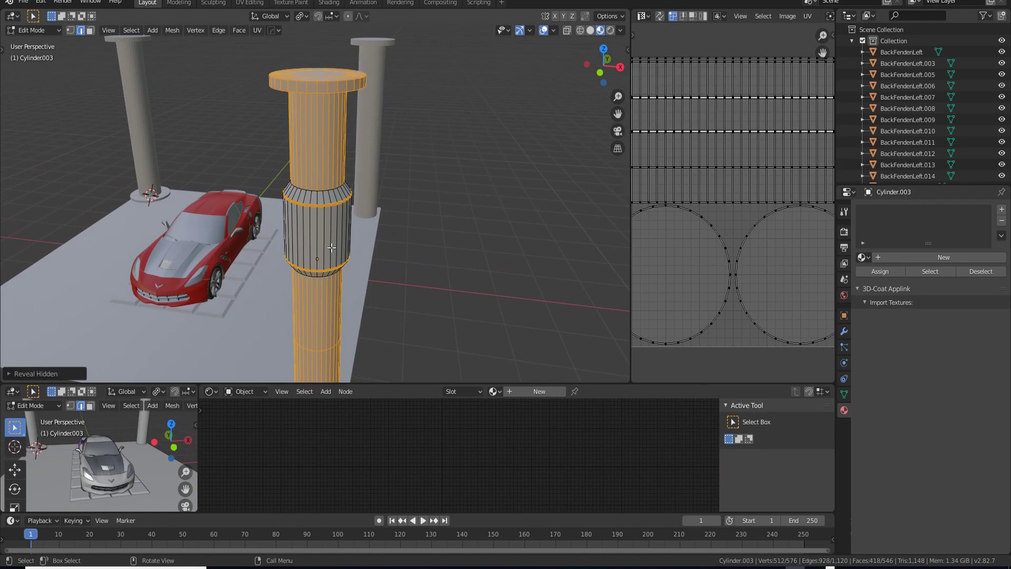
pyautogui.press('Tab')
pyautogui.scroll(-3, 400, 268)
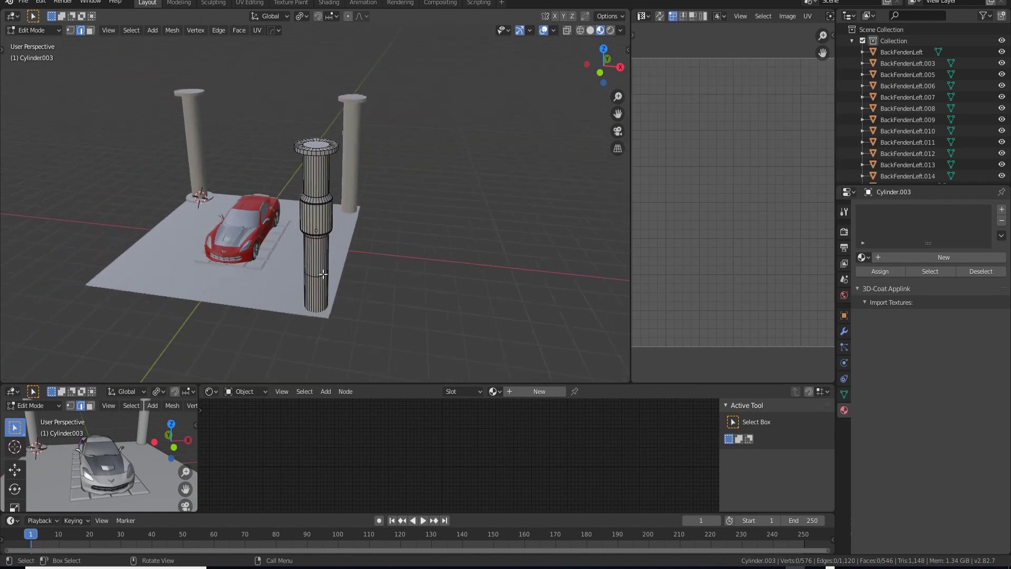
pyautogui.scroll(3, 345, 264)
pyautogui.scroll(-8, 346, 264)
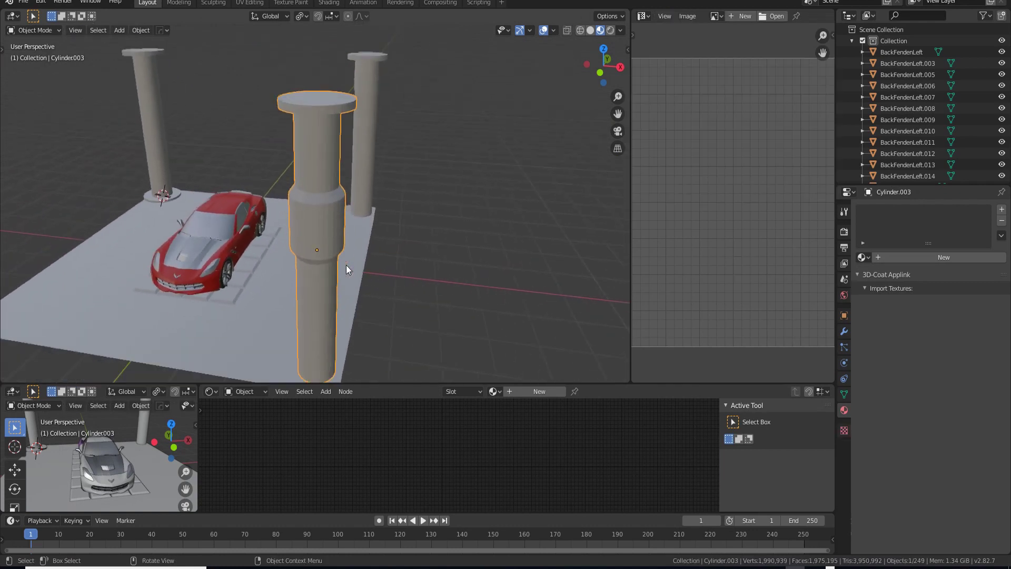